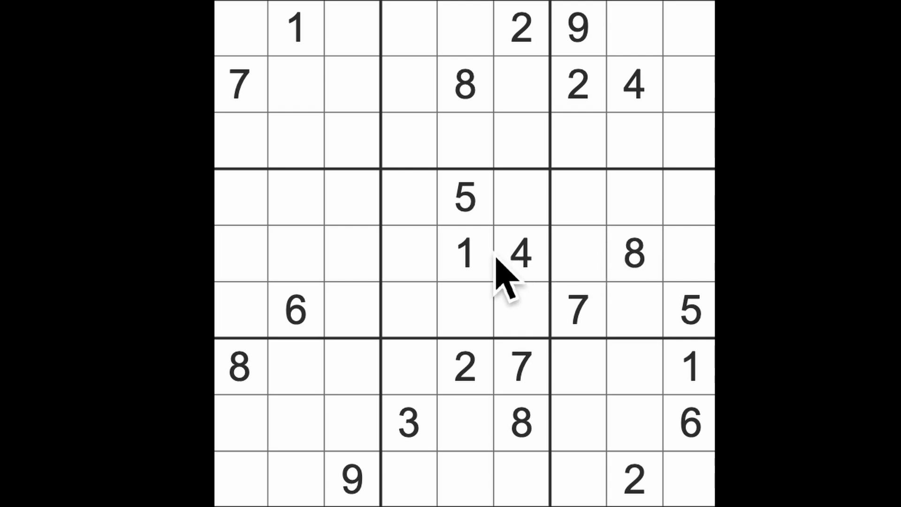
# Highlight every 1 and mark the cells being checked for a 1
pyautogui.click(493, 267)
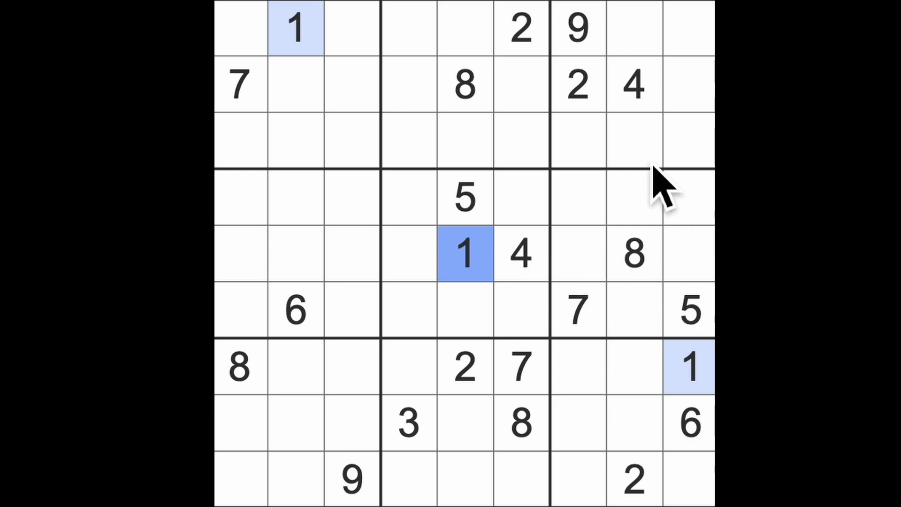
pyautogui.keyDown('ctrl'); pyautogui.click(634, 141); pyautogui.keyUp('ctrl')
pyautogui.keyDown('ctrl'); pyautogui.click(578, 141); pyautogui.keyUp('ctrl')
pyautogui.keyDown('ctrl'); pyautogui.click(522, 85); pyautogui.keyUp('ctrl')
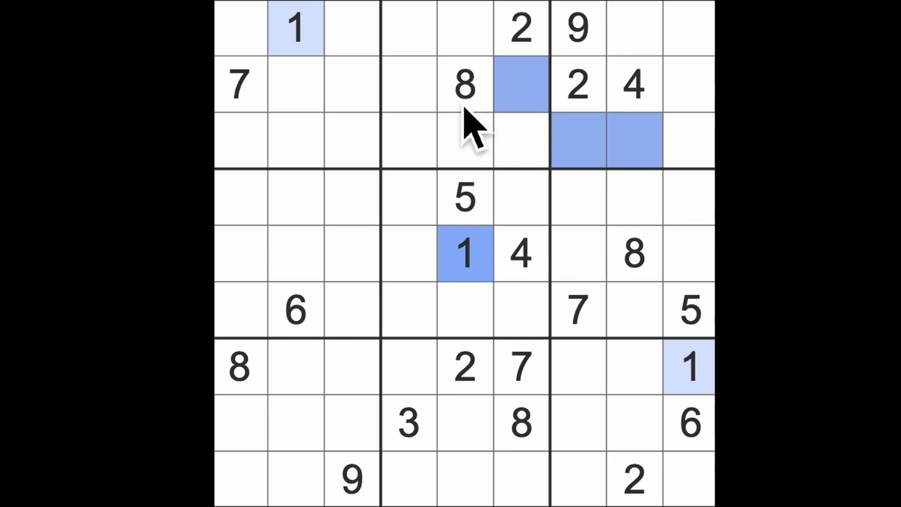
pyautogui.keyDown('ctrl'); pyautogui.click(430, 105); pyautogui.keyUp('ctrl')
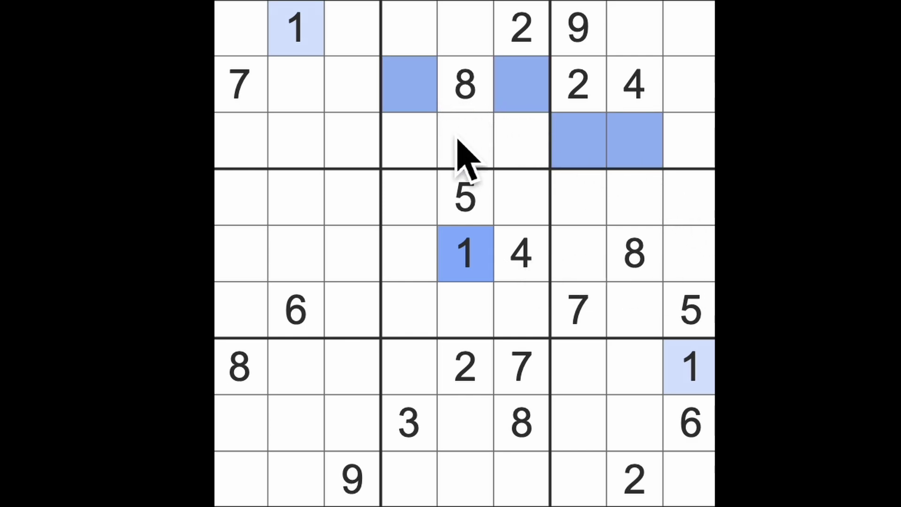
pyautogui.keyDown('ctrl'); pyautogui.click(521, 486); pyautogui.keyUp('ctrl')
pyautogui.keyDown('ctrl'); pyautogui.click(408, 486); pyautogui.keyUp('ctrl')
pyautogui.keyDown('ctrl'); pyautogui.click(352, 423); pyautogui.keyUp('ctrl')
pyautogui.keyDown('ctrl'); pyautogui.click(241, 423); pyautogui.keyUp('ctrl')
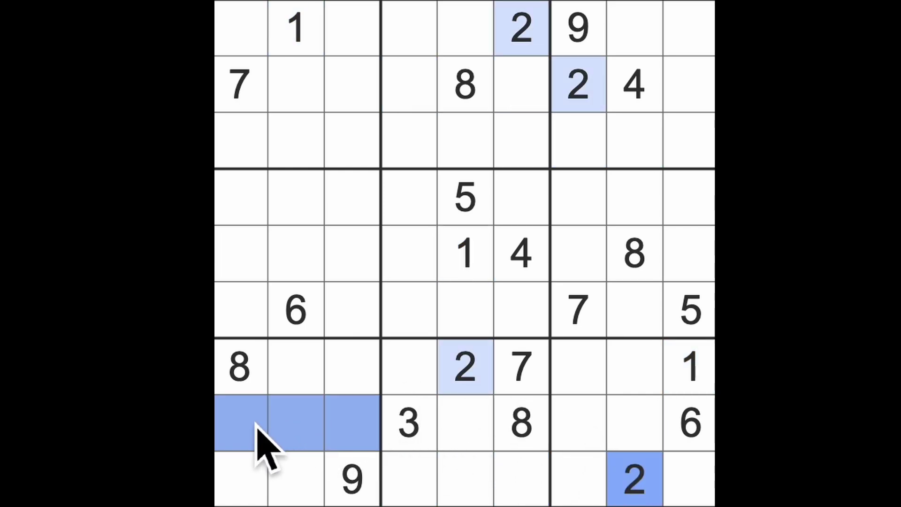
# Mark cells in columns 4 and 9 and row 3 while checking the 2s
pyautogui.moveTo(410, 198); pyautogui.dragTo(410, 310)
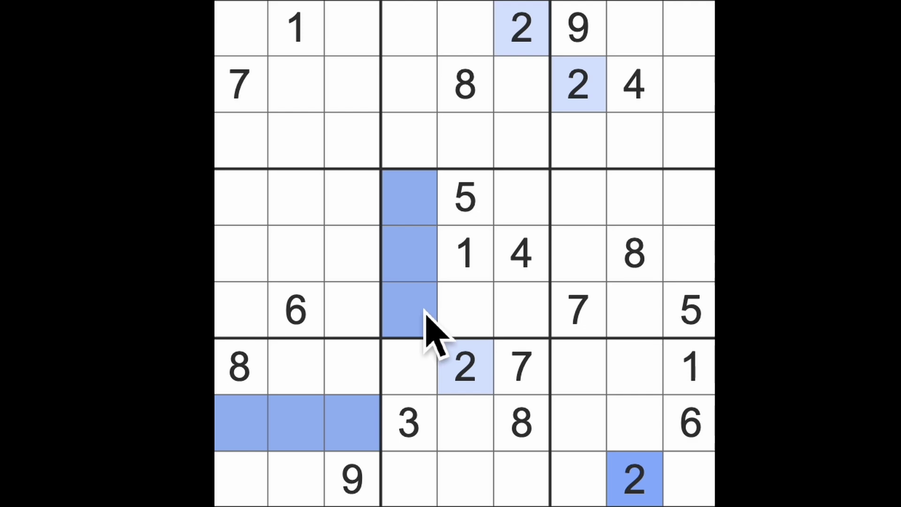
pyautogui.moveTo(689, 254); pyautogui.dragTo(689, 197)
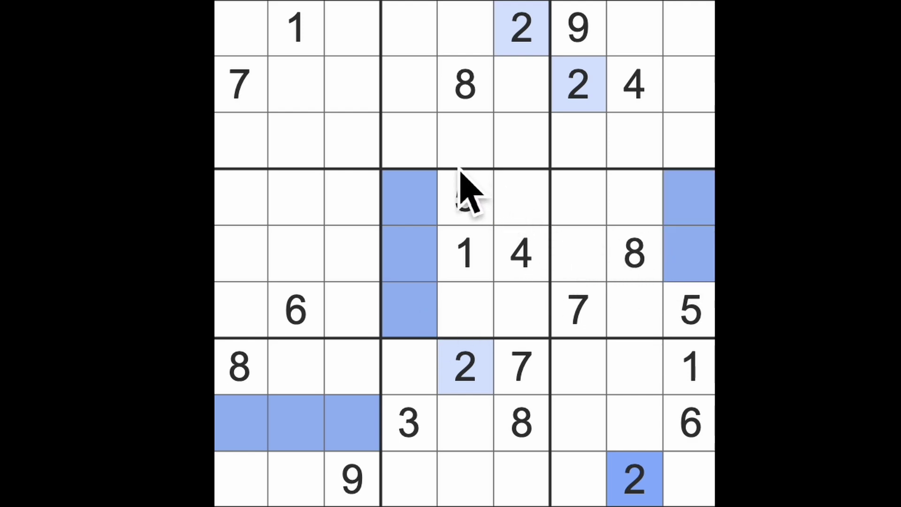
pyautogui.moveTo(352, 141); pyautogui.dragTo(243, 142)
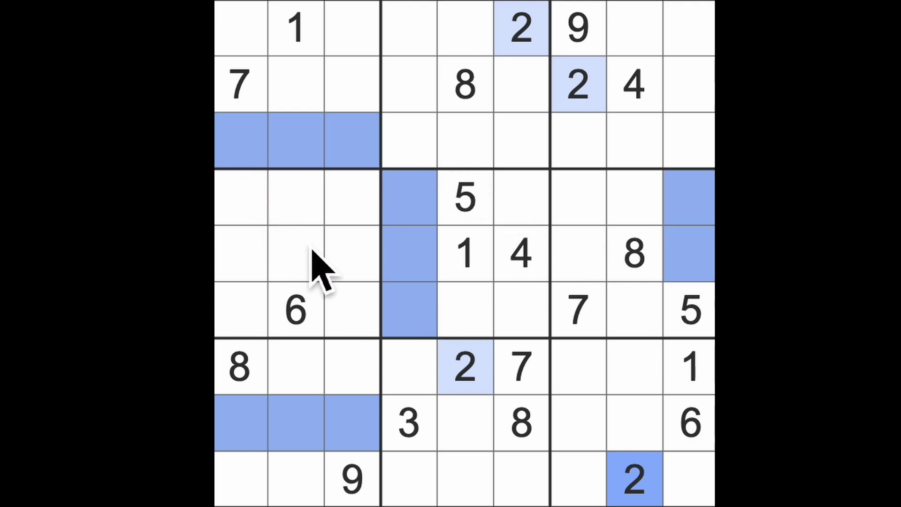
pyautogui.click(410, 422)
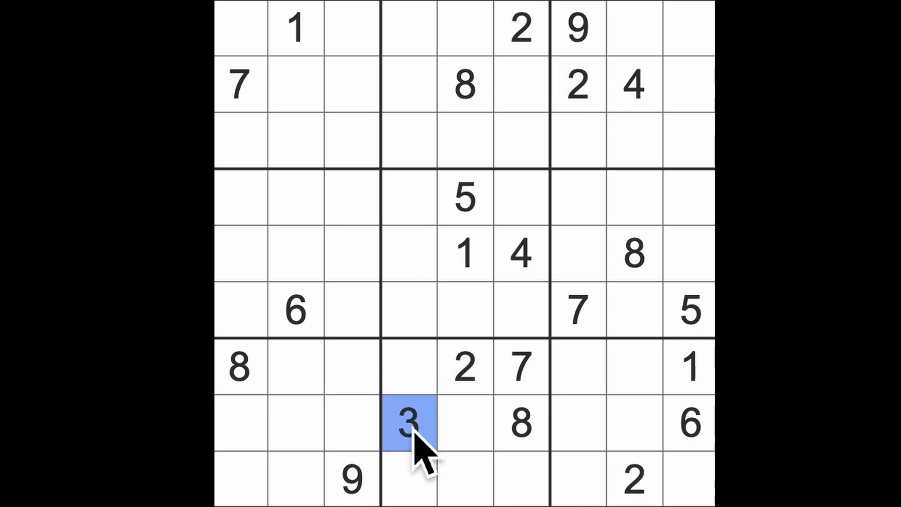
# Highlight every 4 and mark candidate cells, including row 6 column 1
pyautogui.click(522, 254)
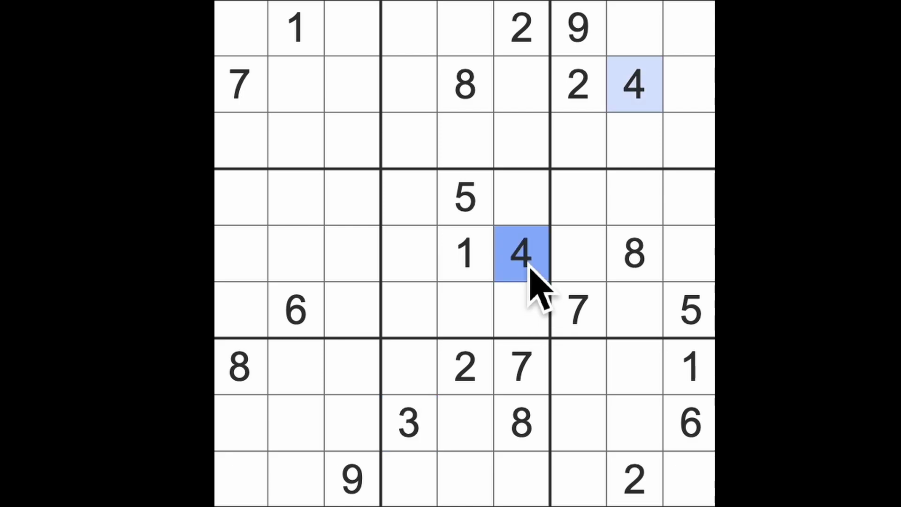
pyautogui.keyDown('ctrl'); pyautogui.click(580, 198); pyautogui.keyUp('ctrl')
pyautogui.keyDown('ctrl'); pyautogui.click(690, 197); pyautogui.keyUp('ctrl')
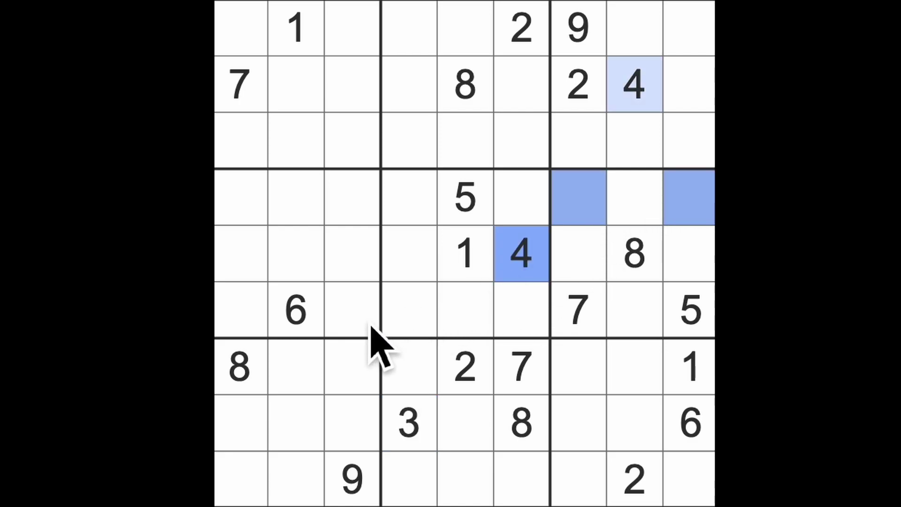
pyautogui.keyDown('ctrl'); pyautogui.click(352, 309); pyautogui.keyUp('ctrl')
pyautogui.keyDown('ctrl'); pyautogui.click(243, 318); pyautogui.keyUp('ctrl')
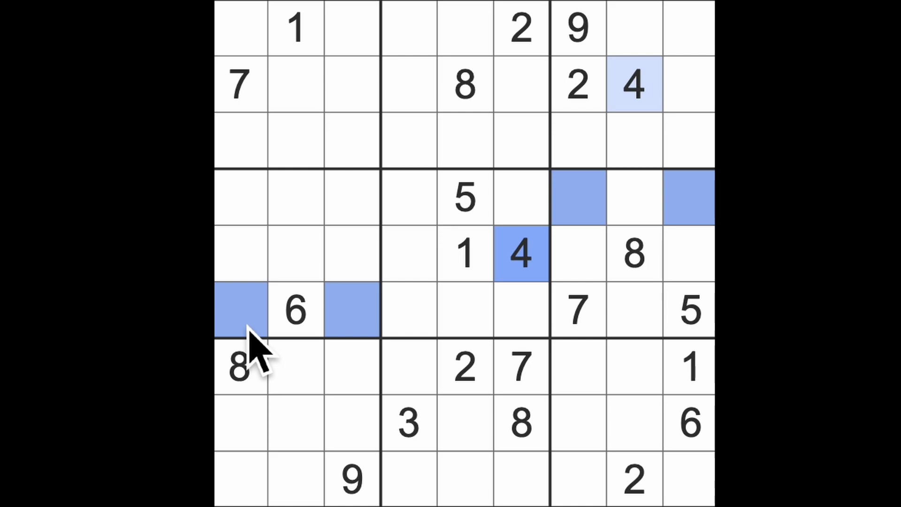
# Highlight every 5 and mark row 5 columns 1–3 and the top of column 9
pyautogui.click(469, 201)
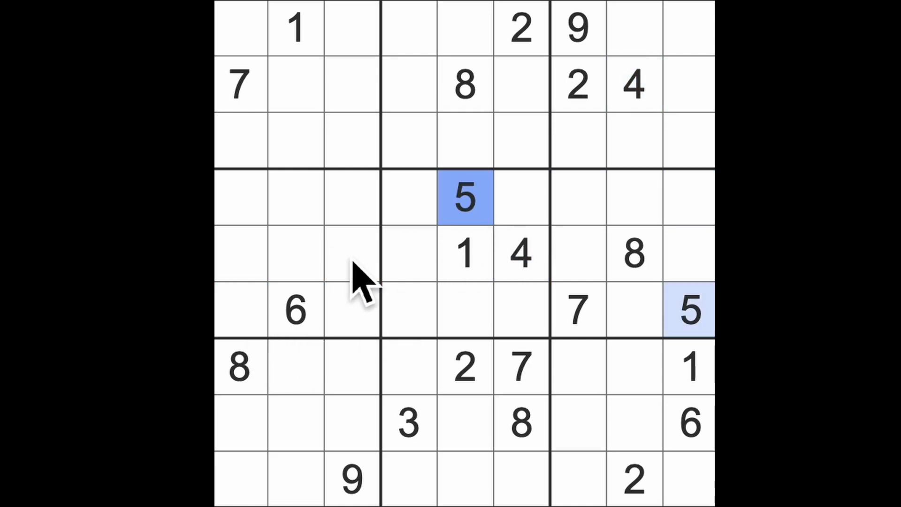
pyautogui.moveTo(353, 271); pyautogui.dragTo(257, 279)
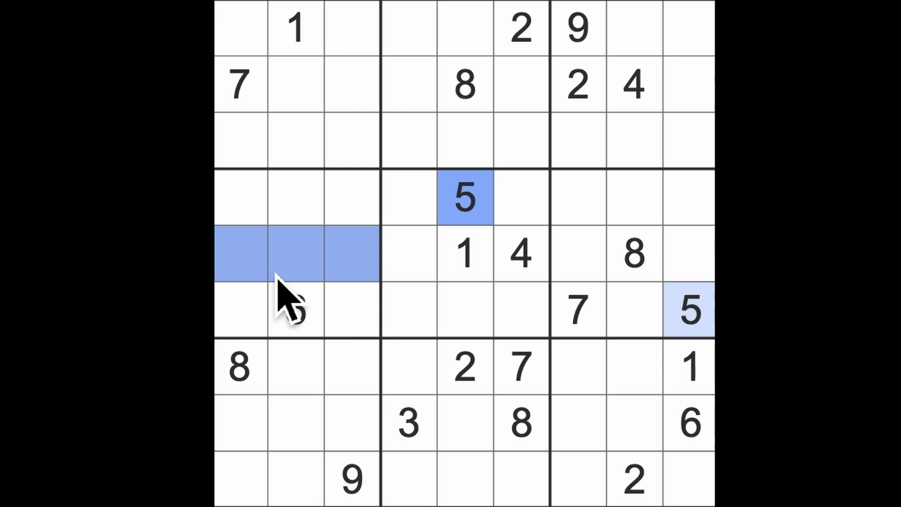
pyautogui.moveTo(690, 422); pyautogui.dragTo(701, 10)
pyautogui.click(634, 28)
pyautogui.keyDown('ctrl'); pyautogui.click(634, 141); pyautogui.keyUp('ctrl')
pyautogui.keyDown('ctrl'); pyautogui.click(577, 141); pyautogui.keyUp('ctrl')
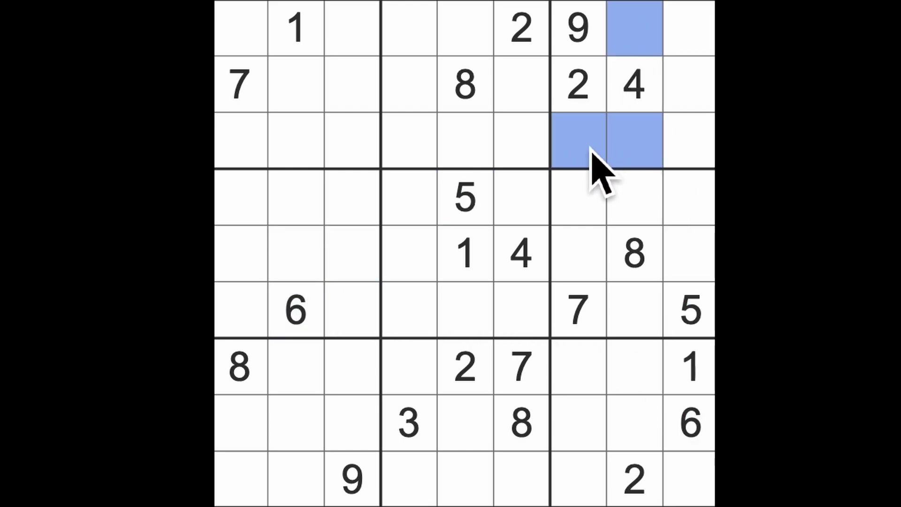
pyautogui.moveTo(694, 28); pyautogui.dragTo(708, 148)
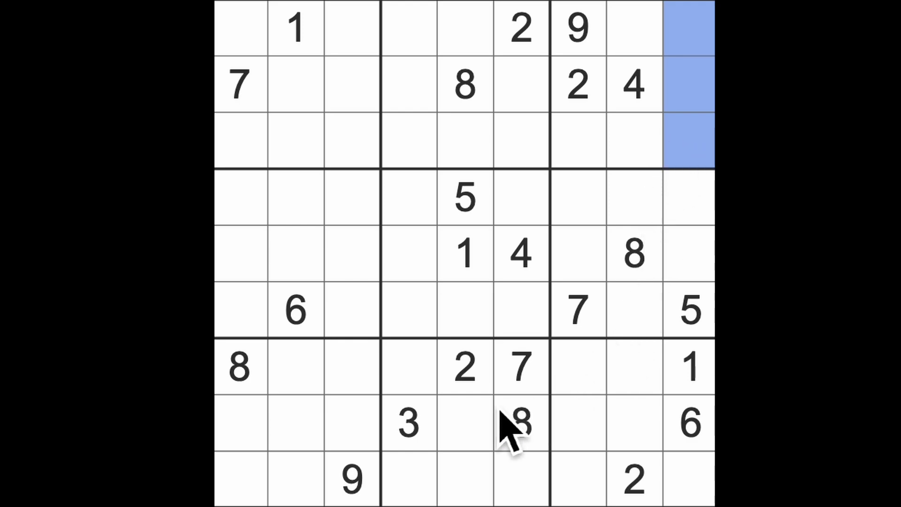
# Clear the marks, highlight every 7, and mark rows 1–2 of column 9
pyautogui.click(411, 423)
pyautogui.moveTo(704, 35); pyautogui.dragTo(708, 84)
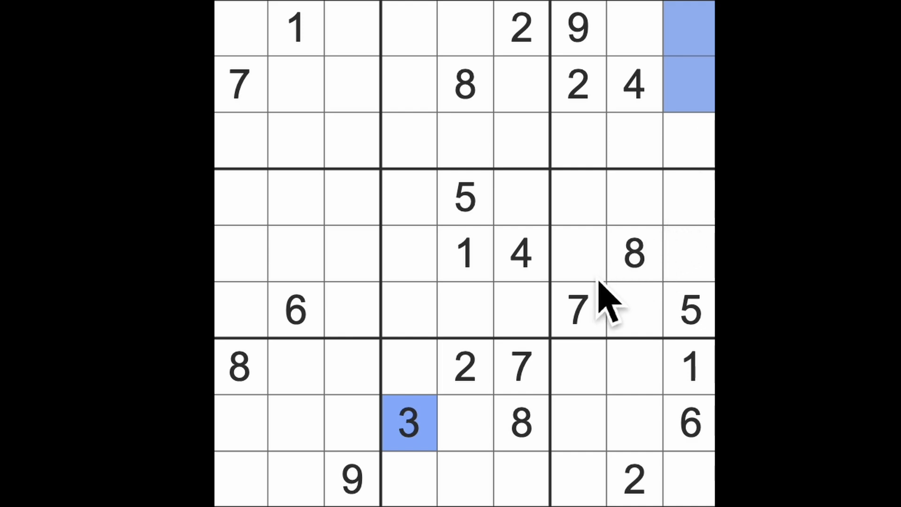
pyautogui.click(577, 308)
pyautogui.moveTo(704, 28); pyautogui.dragTo(708, 85)
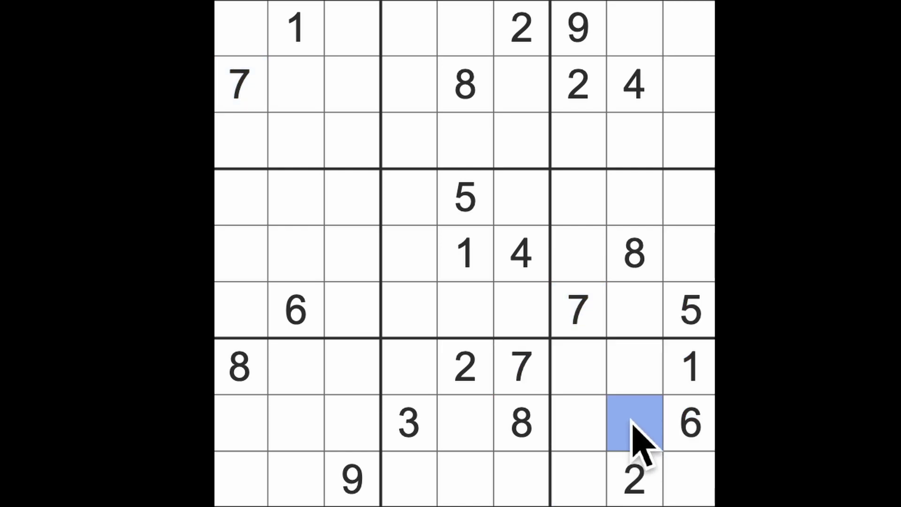
pyautogui.write('7')
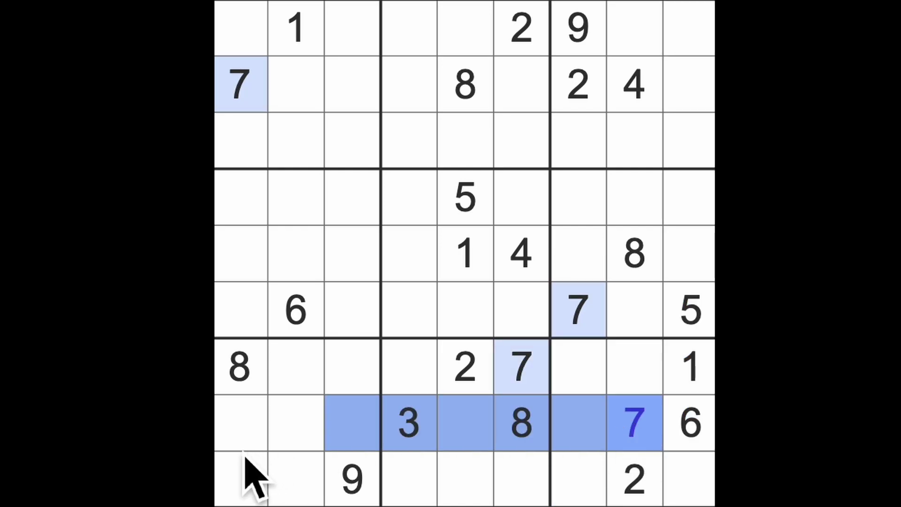
# Mark row 8 and the cells covered by existing 7s to place the row 8 column 8 7
pyautogui.moveTo(638, 427); pyautogui.dragTo(240, 423)
pyautogui.keyDown('ctrl'); pyautogui.moveTo(522, 366); pyautogui.dragTo(239, 367); pyautogui.keyUp('ctrl')
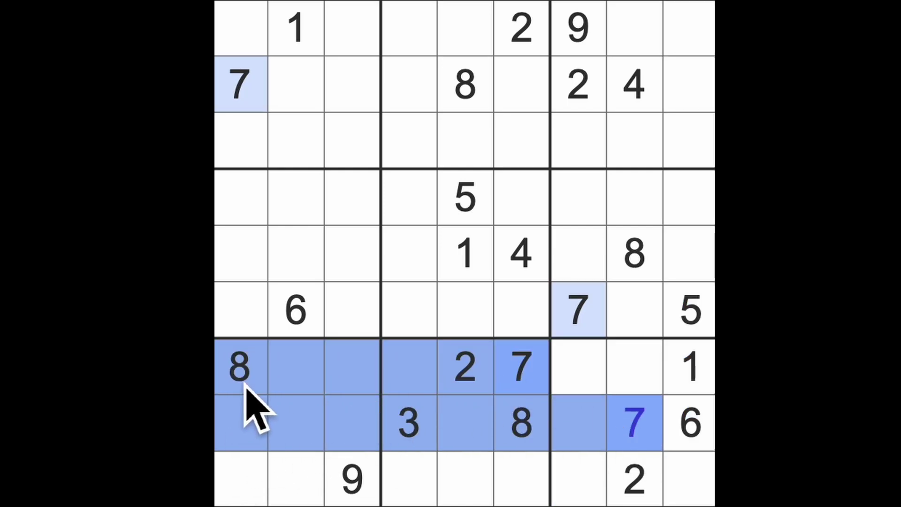
pyautogui.keyDown('ctrl'); pyautogui.moveTo(240, 85); pyautogui.dragTo(239, 198); pyautogui.keyUp('ctrl')
pyautogui.keyDown('ctrl'); pyautogui.click(296, 310); pyautogui.keyUp('ctrl')
pyautogui.keyDown('ctrl'); pyautogui.moveTo(296, 487); pyautogui.dragTo(331, 422); pyautogui.keyUp('ctrl')
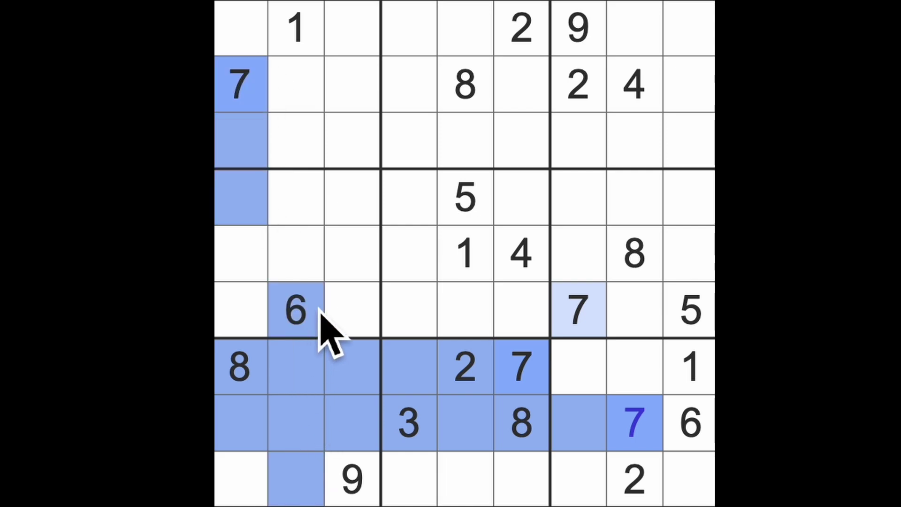
# Adjust the column 1–2 marks and select row 9 column 2 for the second 7
pyautogui.keyDown('ctrl'); pyautogui.click(296, 310); pyautogui.keyUp('ctrl')
pyautogui.keyDown('ctrl'); pyautogui.click(296, 366); pyautogui.keyUp('ctrl')
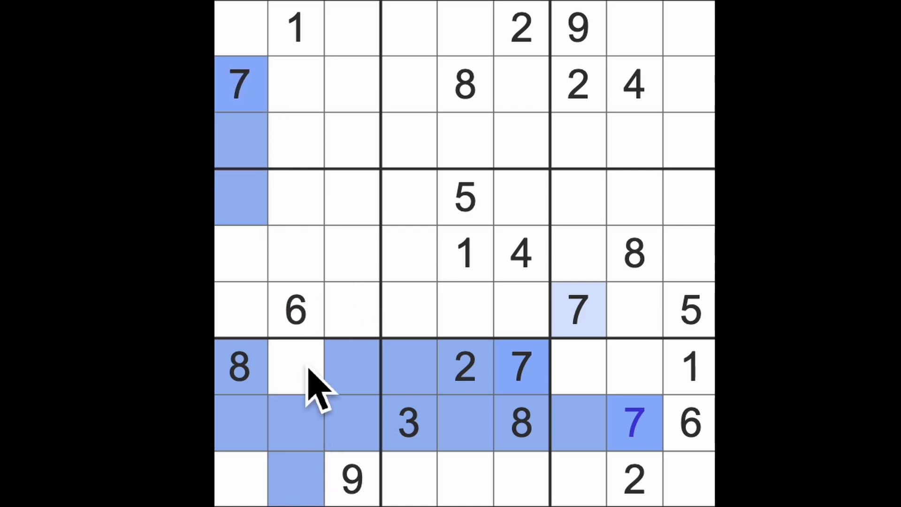
pyautogui.keyDown('ctrl'); pyautogui.click(296, 482); pyautogui.keyUp('ctrl')
pyautogui.keyDown('ctrl'); pyautogui.click(239, 254); pyautogui.keyUp('ctrl')
pyautogui.keyDown('ctrl'); pyautogui.click(240, 197); pyautogui.keyUp('ctrl')
pyautogui.keyDown('ctrl'); pyautogui.click(239, 485); pyautogui.keyUp('ctrl')
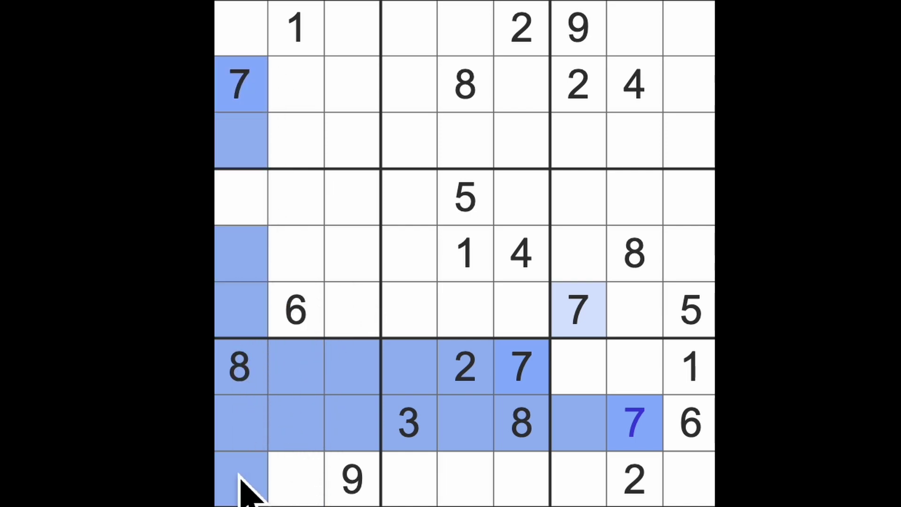
pyautogui.keyDown('ctrl'); pyautogui.click(240, 197); pyautogui.keyUp('ctrl')
pyautogui.click(296, 483)
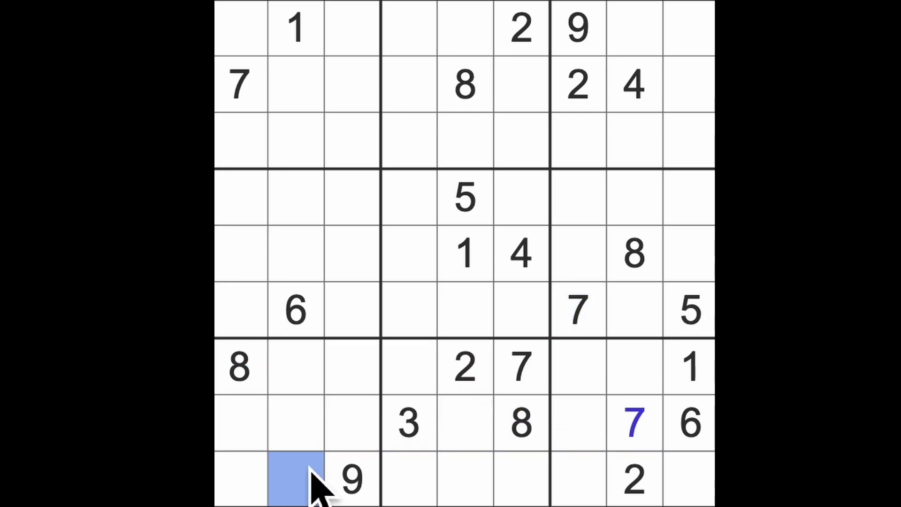
pyautogui.write('7')
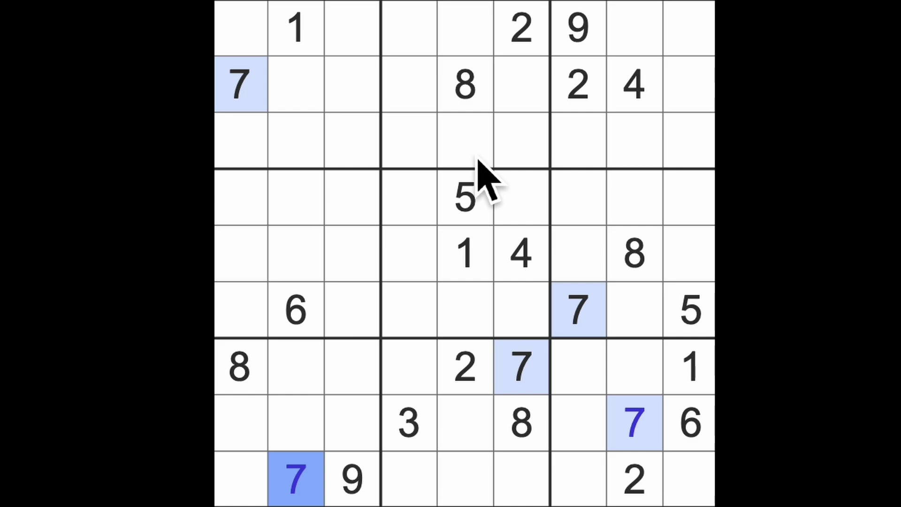
# Mark cells in columns 3–5, highlight the 8s, and select row 2 column 9 for the 3
pyautogui.click(466, 141)
pyautogui.click(466, 29)
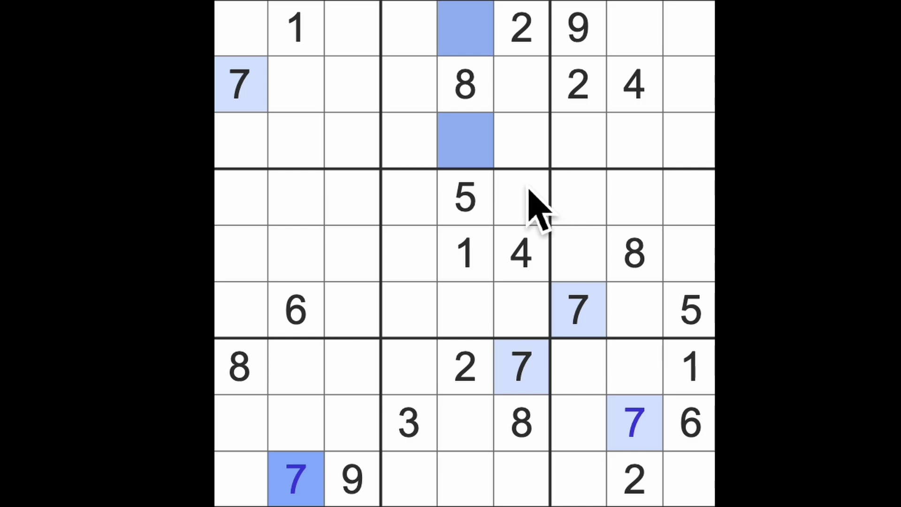
pyautogui.moveTo(412, 200); pyautogui.dragTo(412, 253)
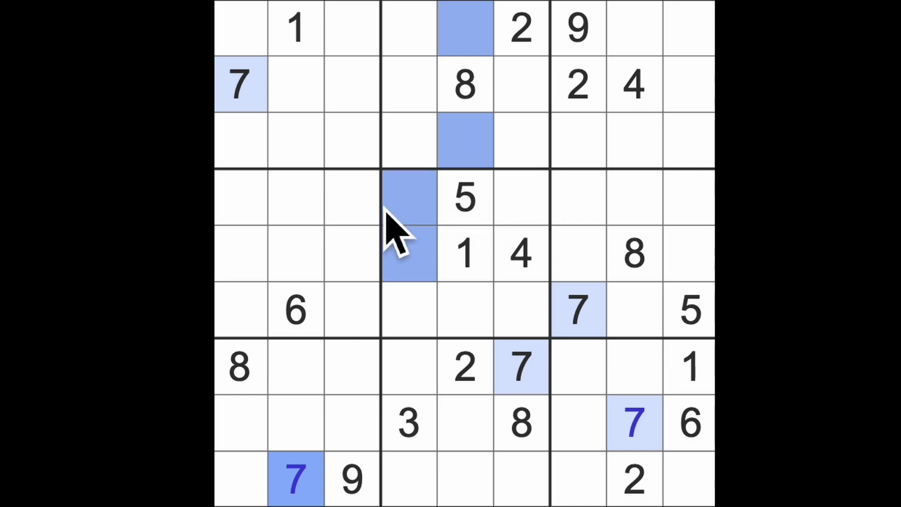
pyautogui.keyDown('shift'); pyautogui.click(367, 260); pyautogui.keyUp('shift')
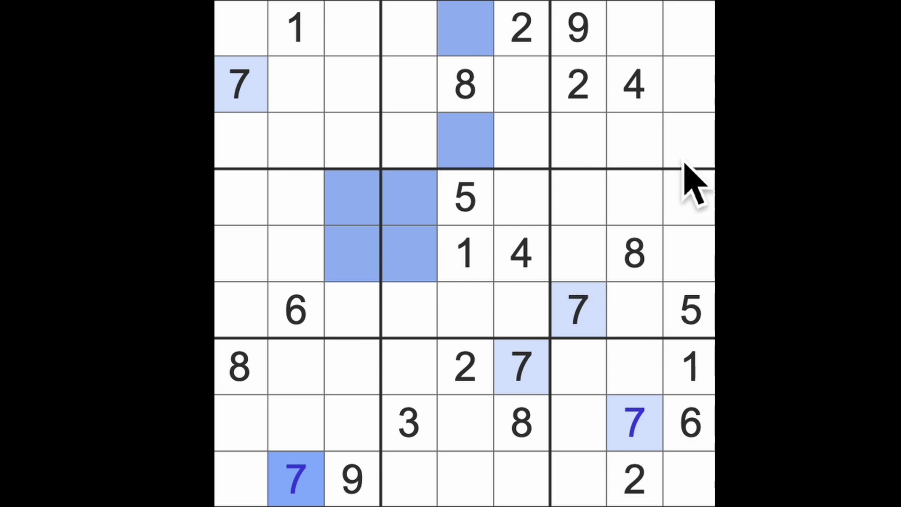
pyautogui.click(648, 254)
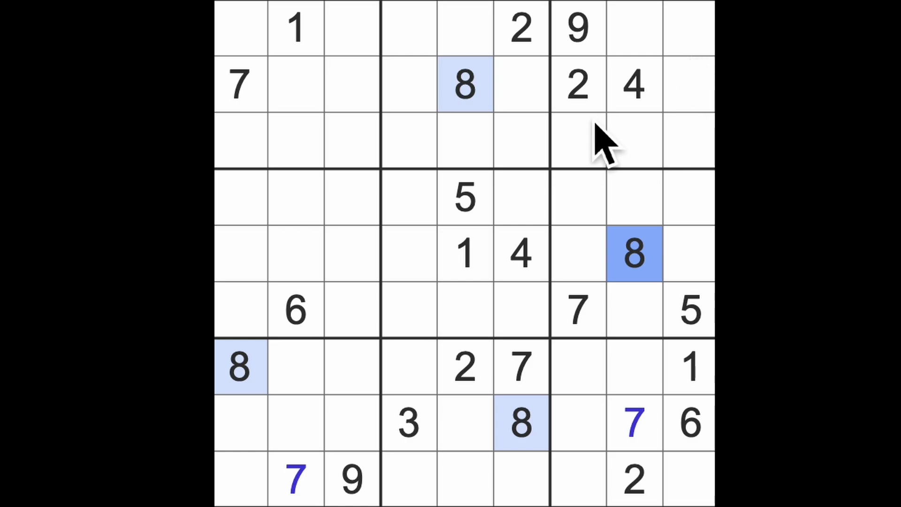
pyautogui.click(686, 106)
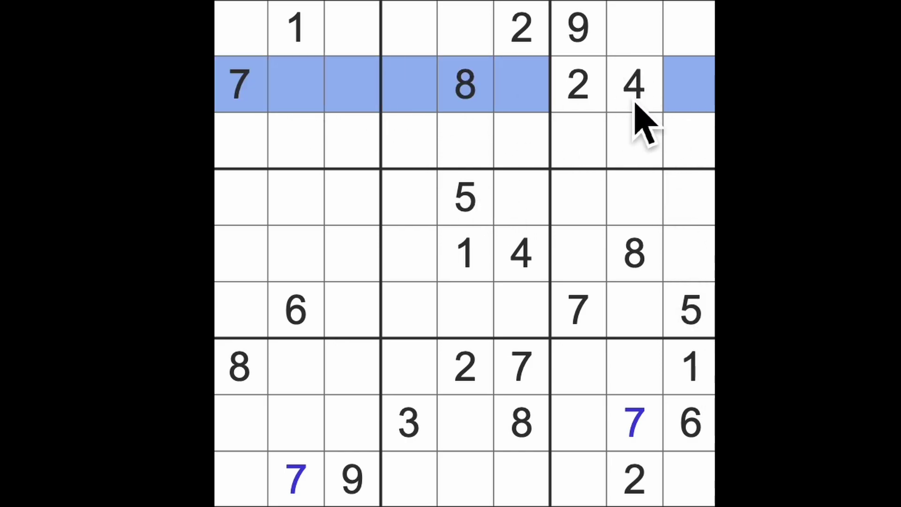
pyautogui.click(689, 85)
pyautogui.write('3')
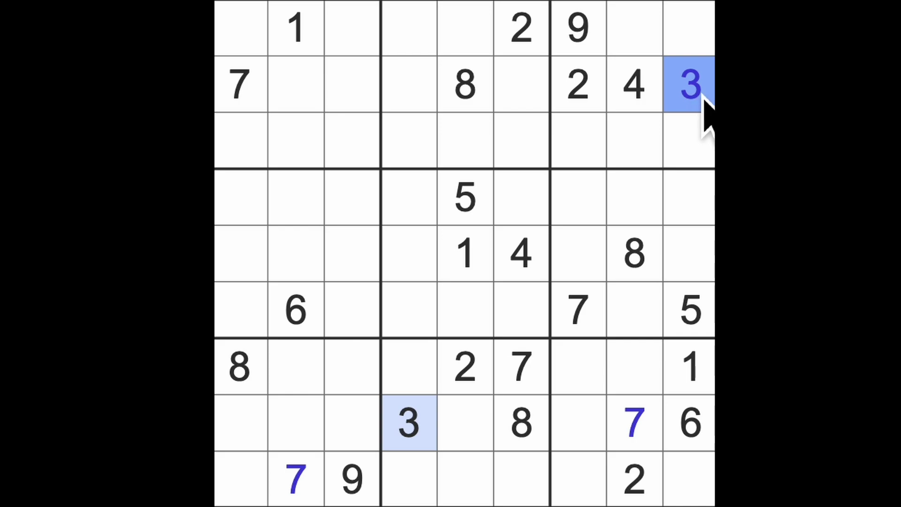
# Highlight the 8s, scan columns 8–9 and row 7, and select row 9 column 7 for the 8
pyautogui.click(634, 252)
pyautogui.click(690, 141)
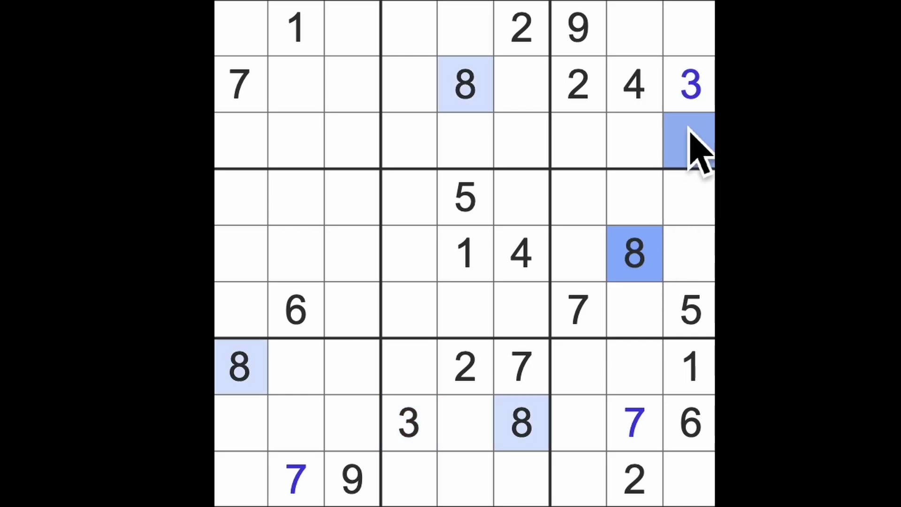
pyautogui.click(690, 28)
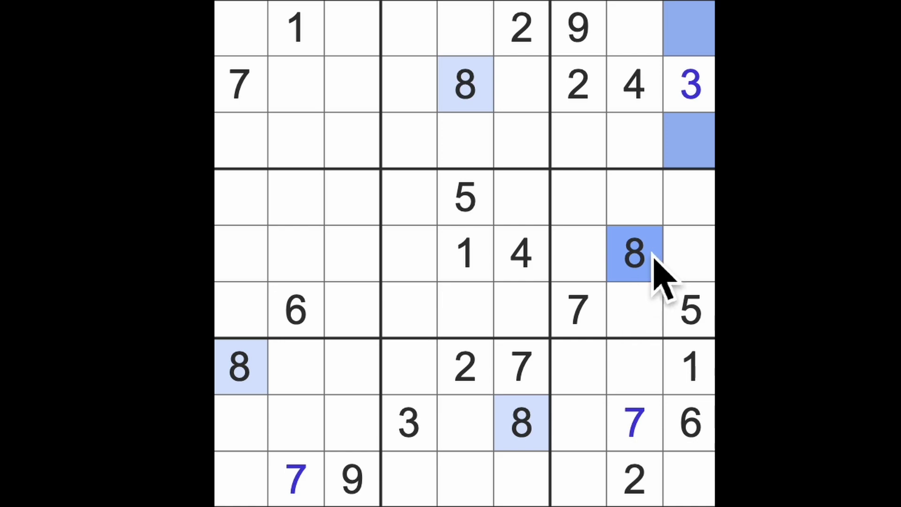
pyautogui.moveTo(634, 310); pyautogui.dragTo(634, 422)
pyautogui.moveTo(691, 191); pyautogui.dragTo(690, 486)
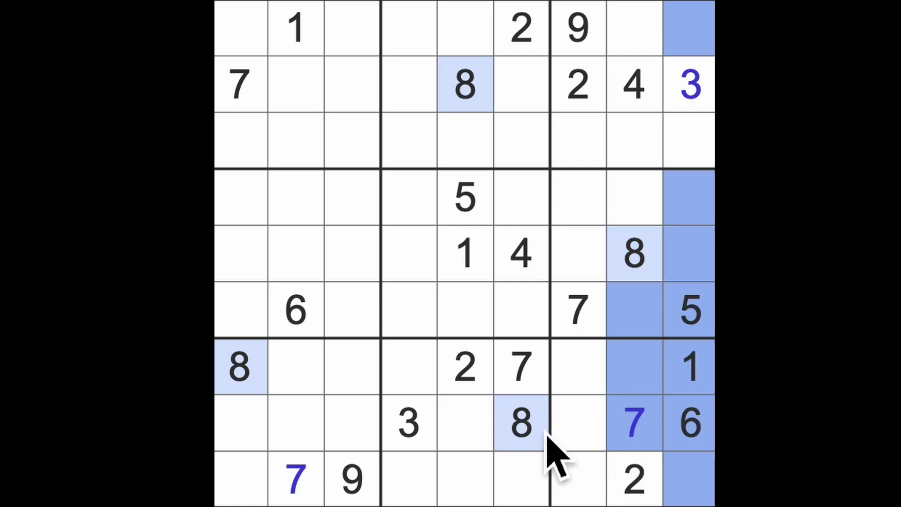
pyautogui.moveTo(239, 366); pyautogui.dragTo(620, 395)
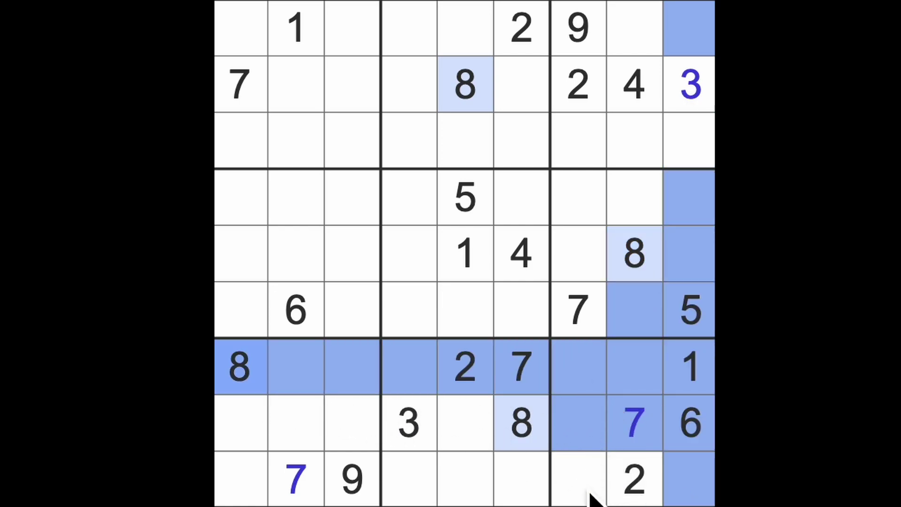
pyautogui.click(579, 480)
pyautogui.write('8')
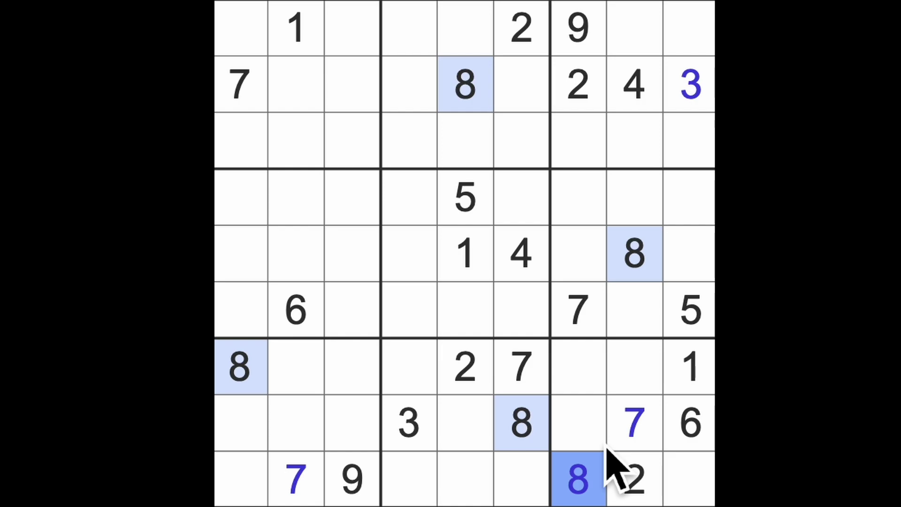
# Clear the highlighting, then mark column 9, row 8 cells and the bottom-middle row cells
pyautogui.press('Escape')
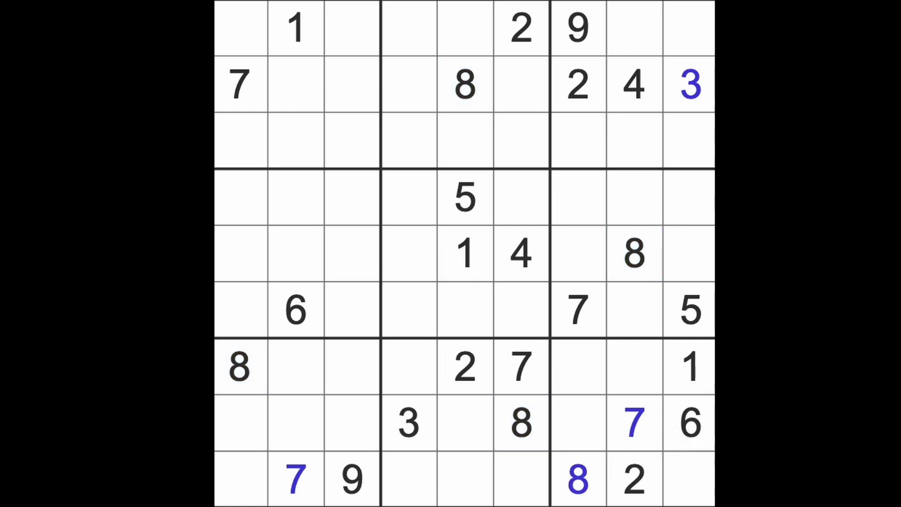
pyautogui.moveTo(689, 85); pyautogui.dragTo(689, 486)
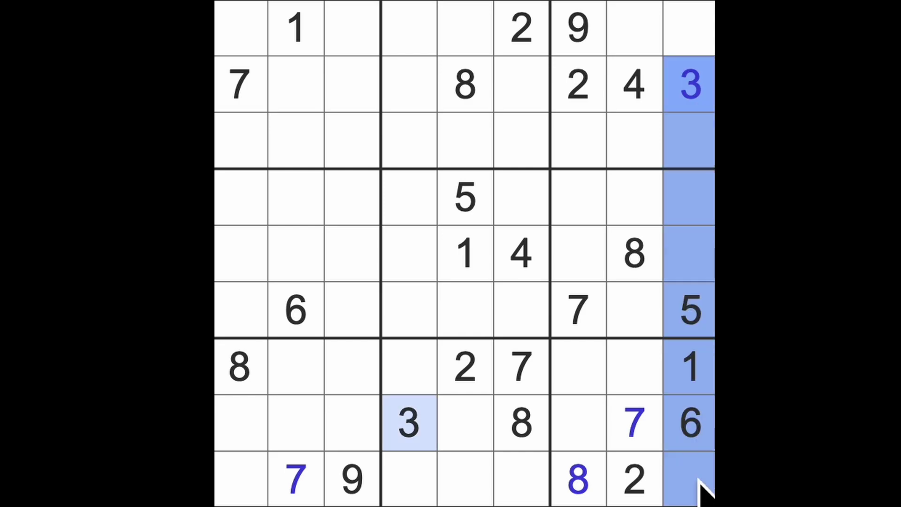
pyautogui.keyDown('ctrl'); pyautogui.click(464, 422); pyautogui.keyUp('ctrl')
pyautogui.keyDown('ctrl'); pyautogui.click(409, 422); pyautogui.keyUp('ctrl')
pyautogui.moveTo(409, 483); pyautogui.dragTo(528, 493)
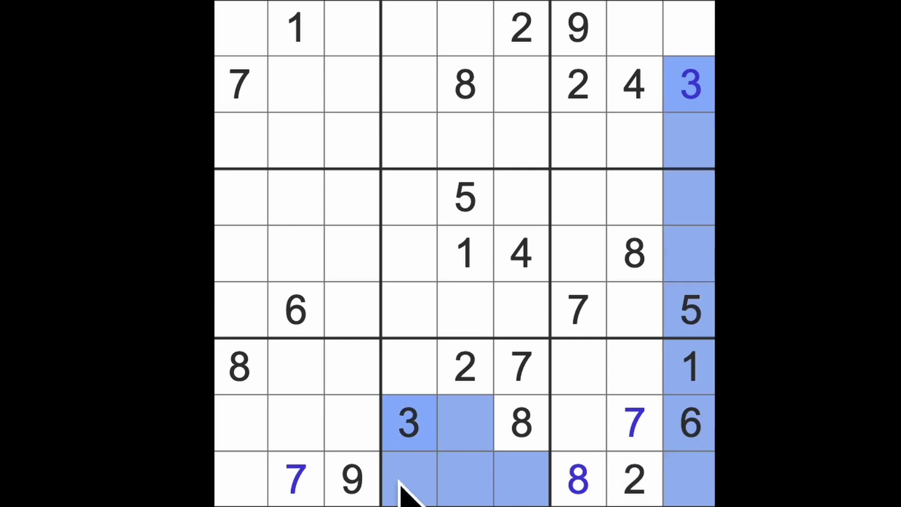
# Select the bottom-left cell for the 3 and the bottom-right cell for a 4
pyautogui.click(240, 479)
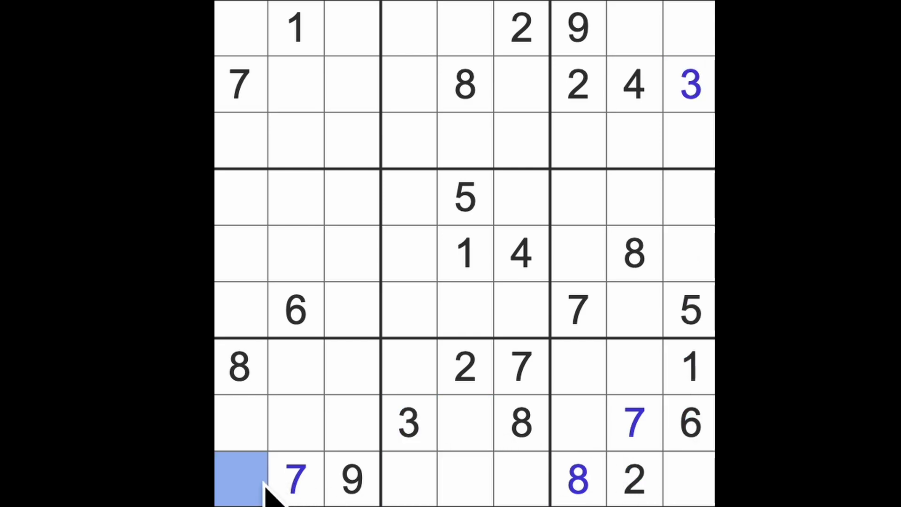
pyautogui.write('3')
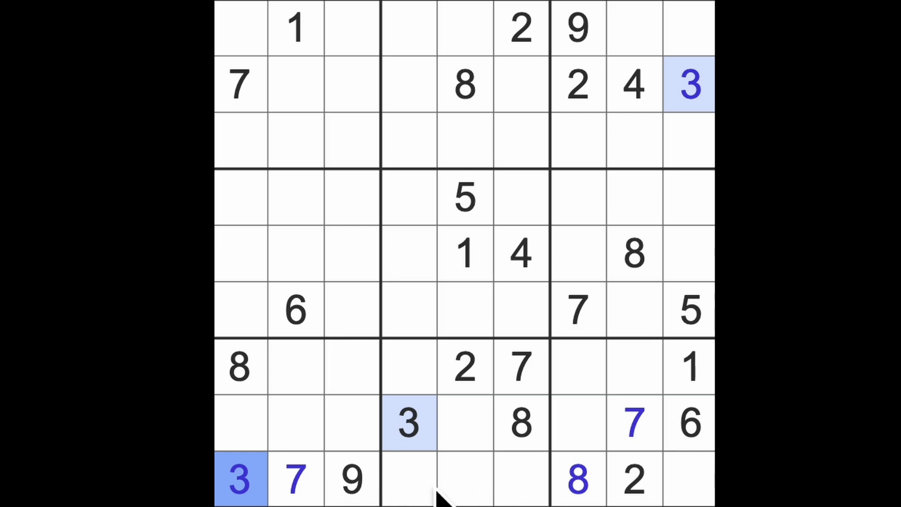
pyautogui.moveTo(437, 490); pyautogui.dragTo(713, 493)
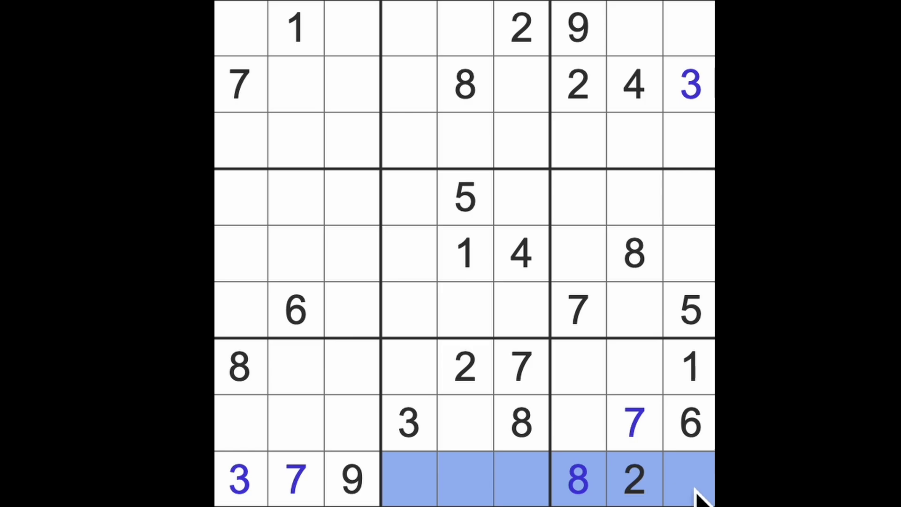
pyautogui.moveTo(691, 310); pyautogui.dragTo(694, 422)
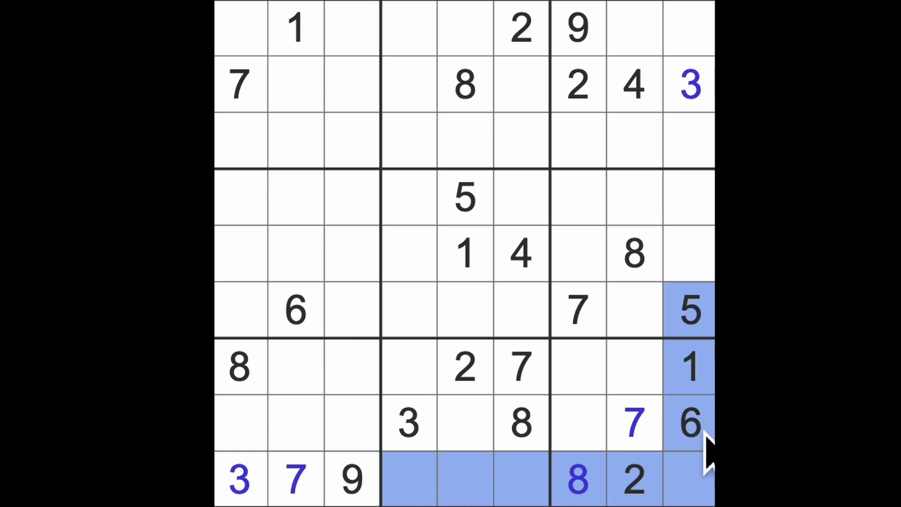
pyautogui.click(694, 481)
pyautogui.write('4')
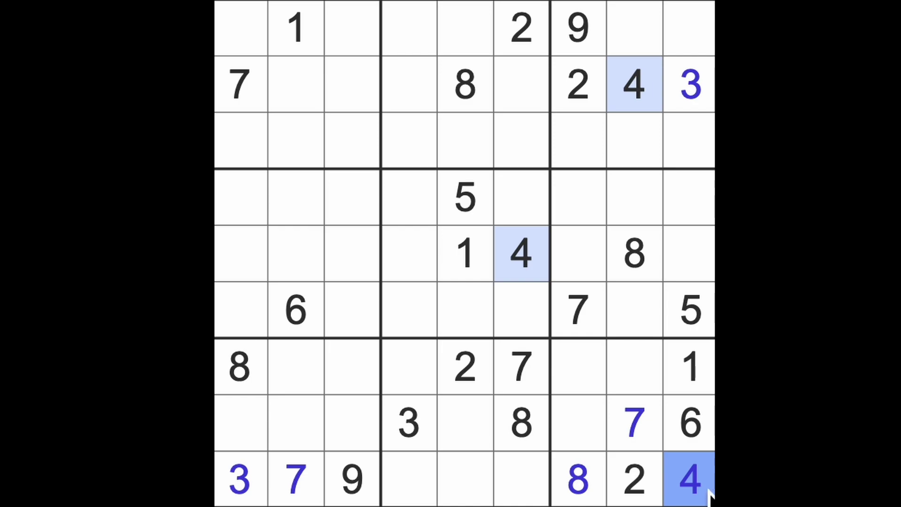
# Mark column 9 and the middle-right box, then select row 4 column 7 for a 4
pyautogui.moveTo(704, 486); pyautogui.dragTo(694, 205)
pyautogui.moveTo(662, 173)
pyautogui.mouseDown()
pyautogui.moveTo(556, 303)
pyautogui.moveTo(599, 283)
pyautogui.mouseUp()
pyautogui.click(578, 197)
pyautogui.write('4')
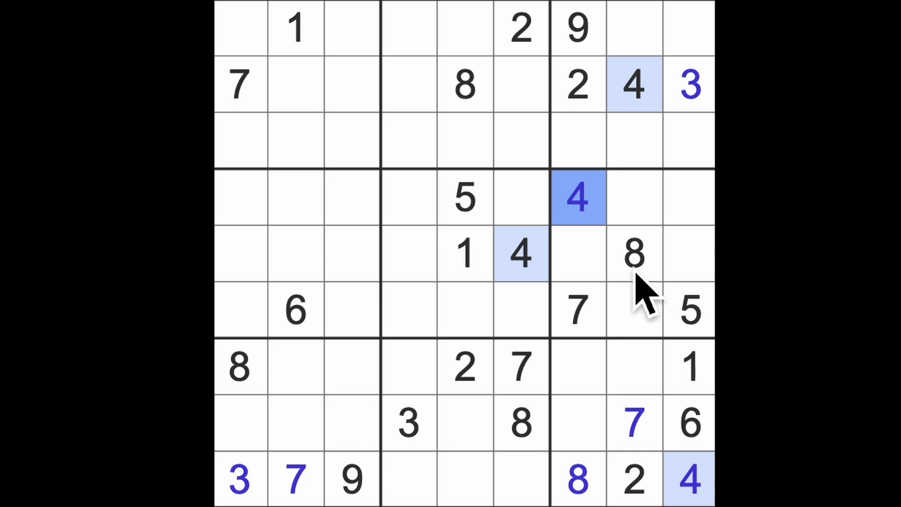
# Mark the two empty row 6 cells and two candidate cells in the lower-middle box
pyautogui.click(353, 310)
pyautogui.keyDown('ctrl'); pyautogui.click(243, 310); pyautogui.keyUp('ctrl')
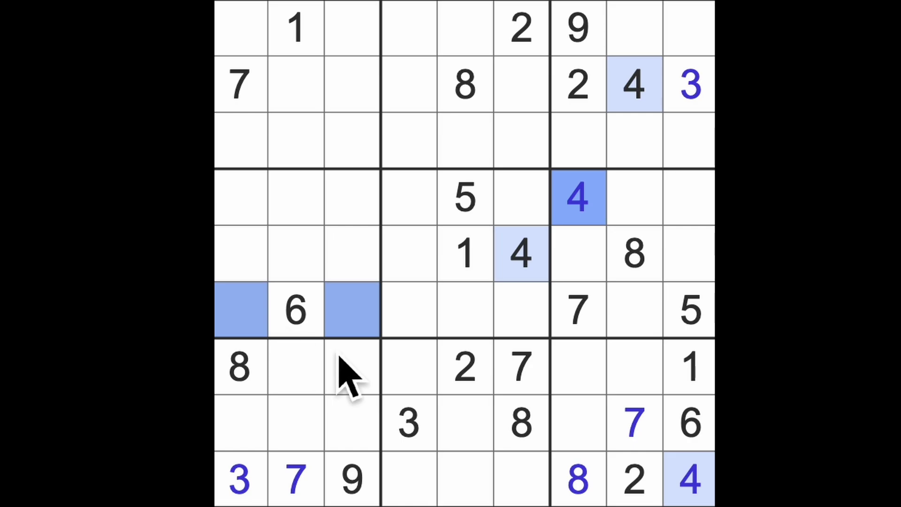
pyautogui.keyDown('ctrl'); pyautogui.click(479, 432); pyautogui.keyUp('ctrl')
pyautogui.keyDown('ctrl'); pyautogui.click(412, 377); pyautogui.keyUp('ctrl')
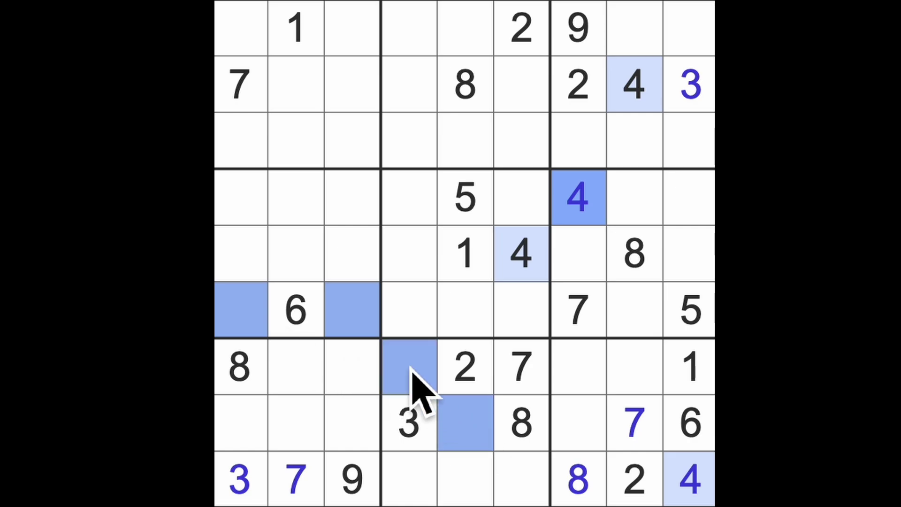
# Mark the empty bottom-middle cells and row 8, then select row 7 column 3 for a 6
pyautogui.moveTo(409, 487); pyautogui.dragTo(532, 489)
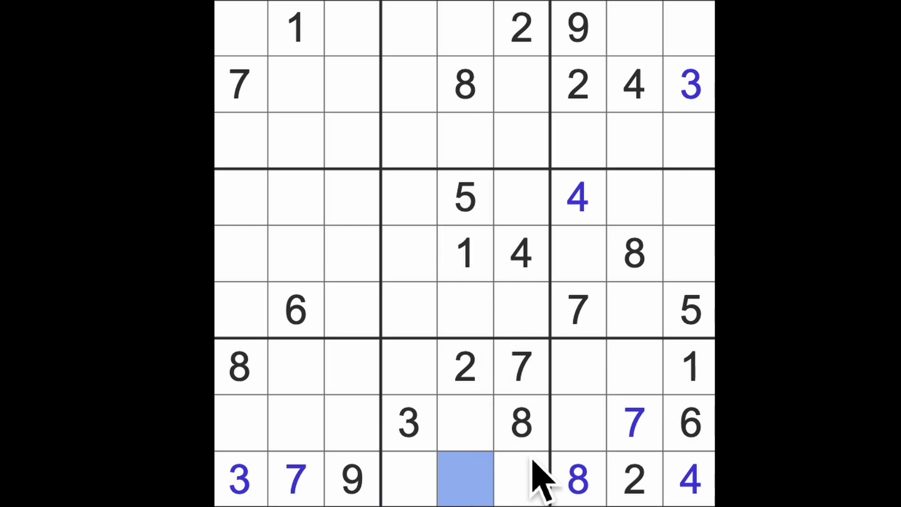
pyautogui.write('6')
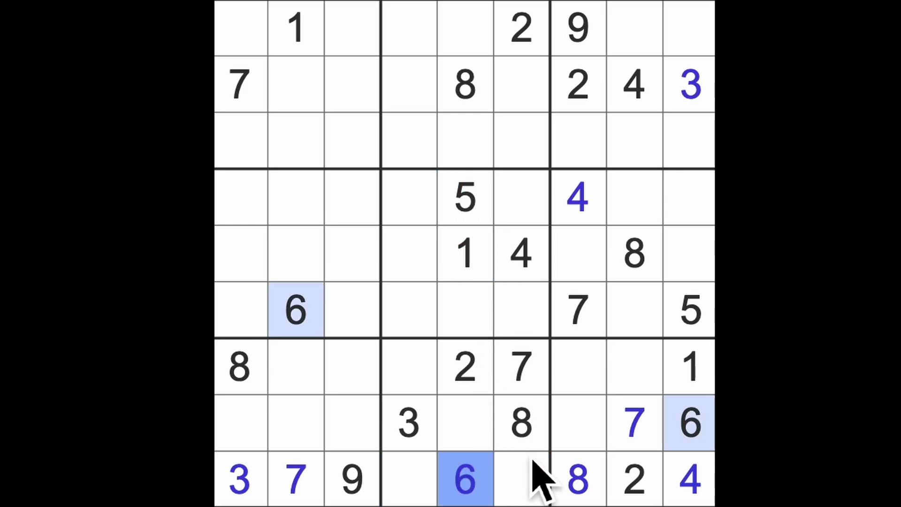
pyautogui.moveTo(690, 423); pyautogui.dragTo(239, 422)
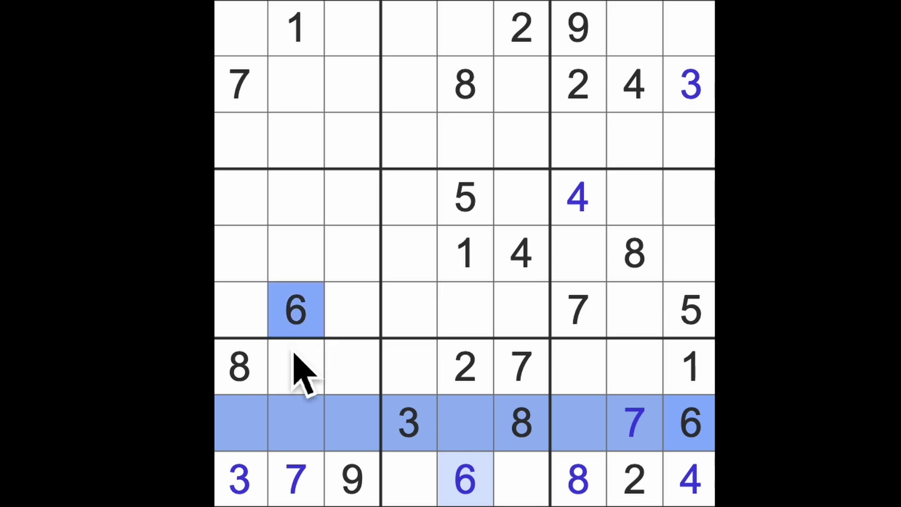
pyautogui.click(353, 368)
pyautogui.write('6')
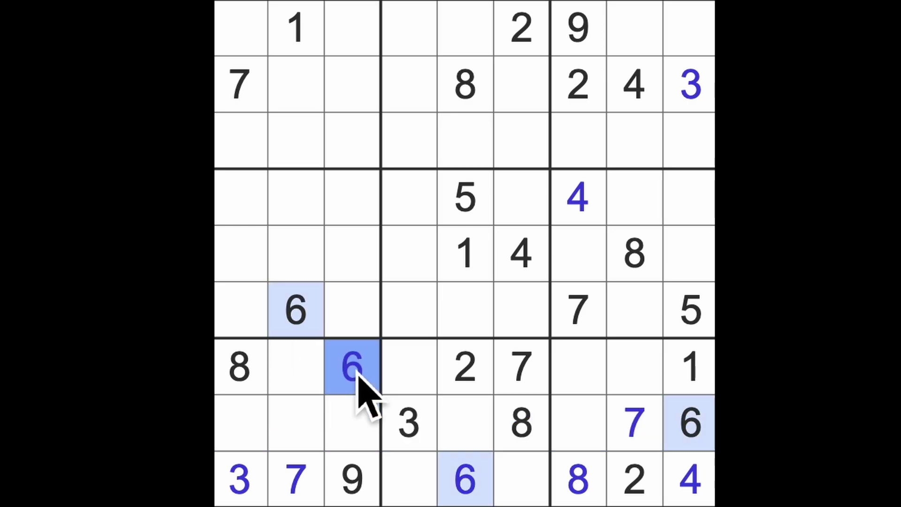
# Mark the empty cells at row 9 columns 4 and 6, row 8 column 5, and row 7 column 4
pyautogui.click(410, 479)
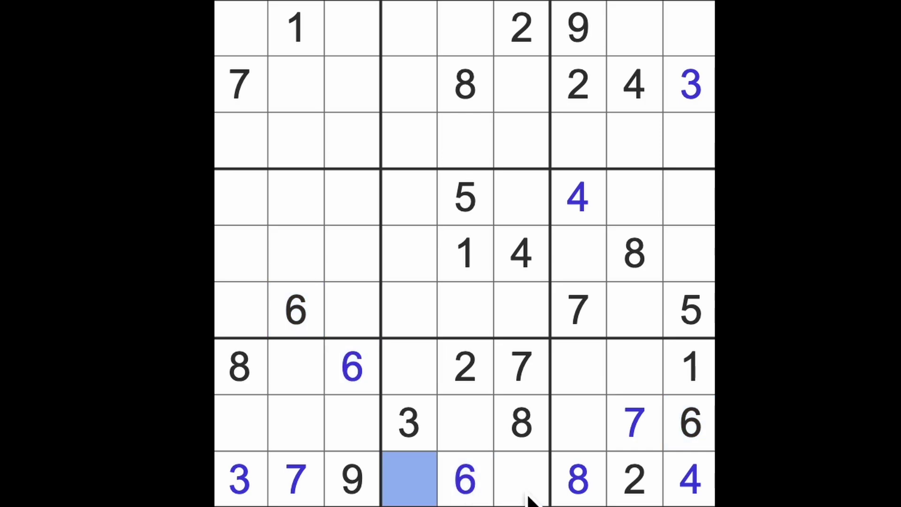
pyautogui.keyDown('ctrl'); pyautogui.click(523, 479); pyautogui.keyUp('ctrl')
pyautogui.click(466, 423)
pyautogui.keyDown('ctrl'); pyautogui.click(410, 367); pyautogui.keyUp('ctrl')
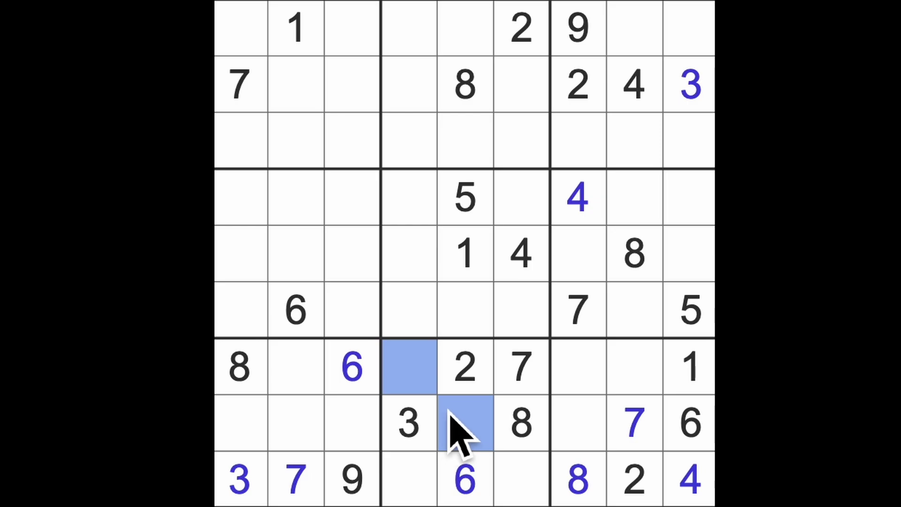
# Highlight the 9s, scan column 7 and row 7, and choose row 8 column 5 for a 9
pyautogui.click(583, 49)
pyautogui.moveTo(583, 85); pyautogui.dragTo(592, 458)
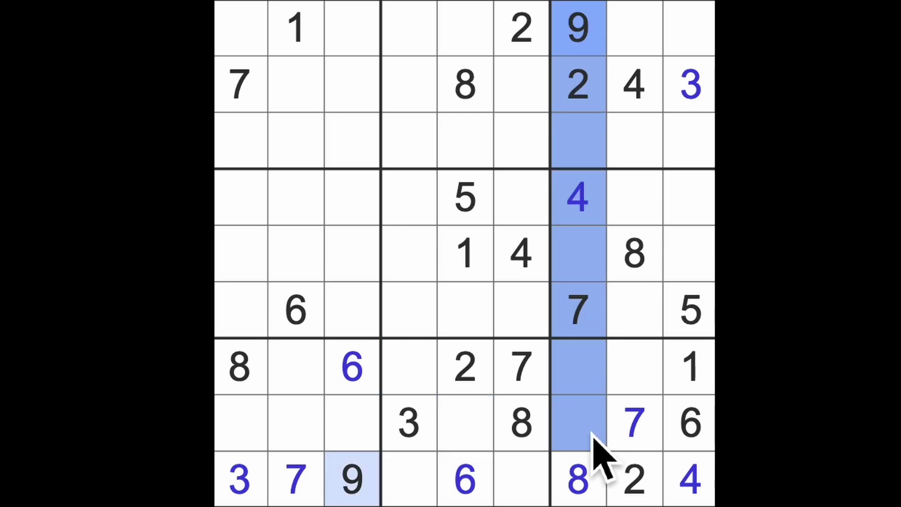
pyautogui.click(638, 370)
pyautogui.write('9')
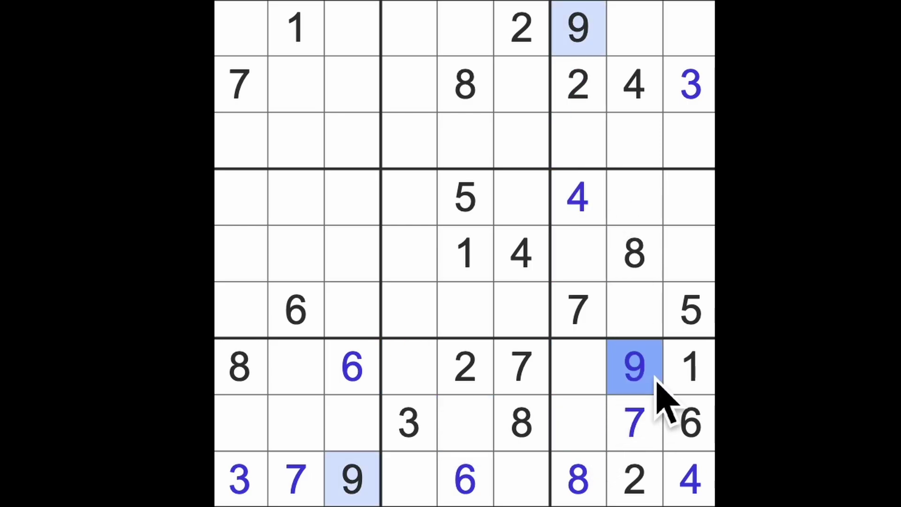
pyautogui.moveTo(635, 366); pyautogui.dragTo(409, 366)
pyautogui.moveTo(385, 486); pyautogui.dragTo(578, 479)
pyautogui.click(468, 426)
pyautogui.write('9')
# Select row 7 column 4 for the 4 and mark candidates r7c7, r8c7 and r7c2
pyautogui.click(410, 368)
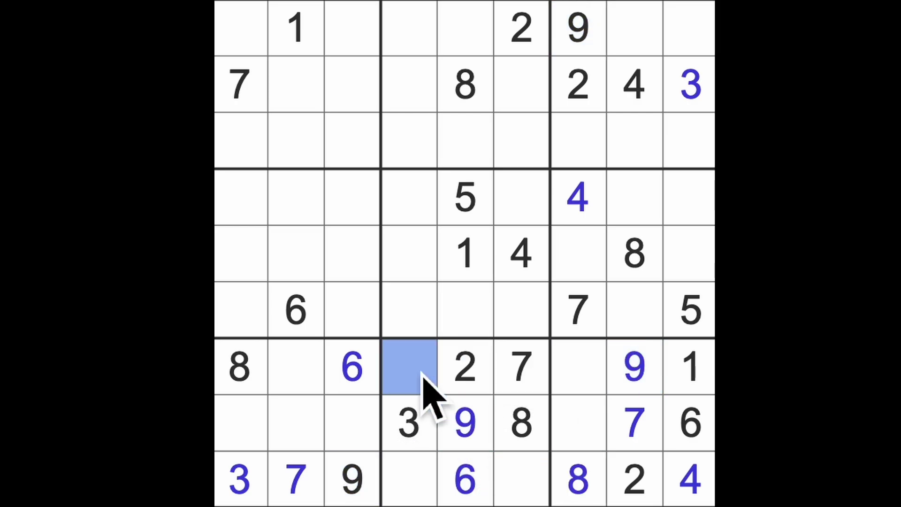
pyautogui.write('4')
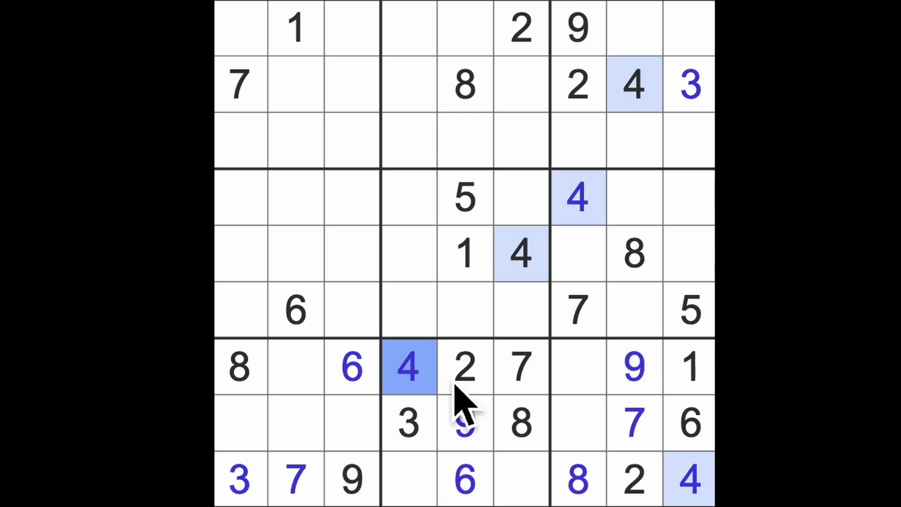
pyautogui.click(579, 368)
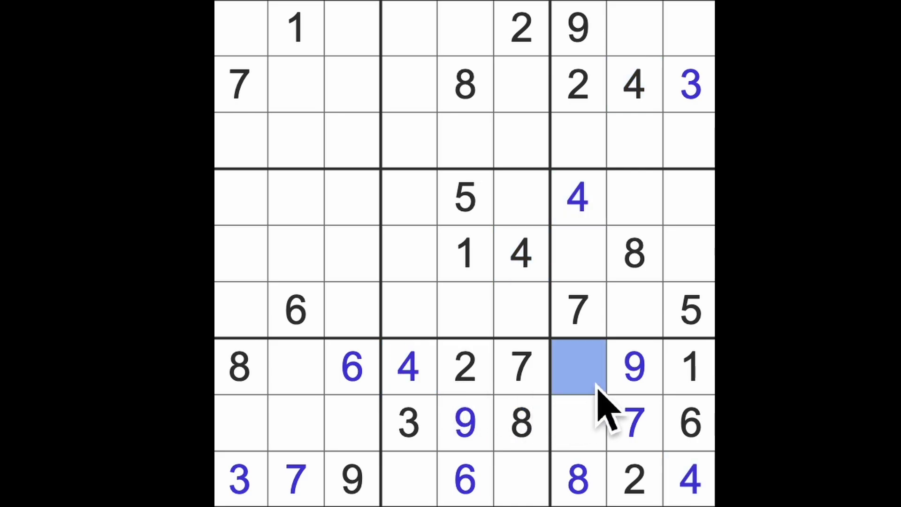
pyautogui.keyDown('ctrl'); pyautogui.click(578, 423); pyautogui.keyUp('ctrl')
pyautogui.keyDown('ctrl'); pyautogui.click(296, 366); pyautogui.keyUp('ctrl')
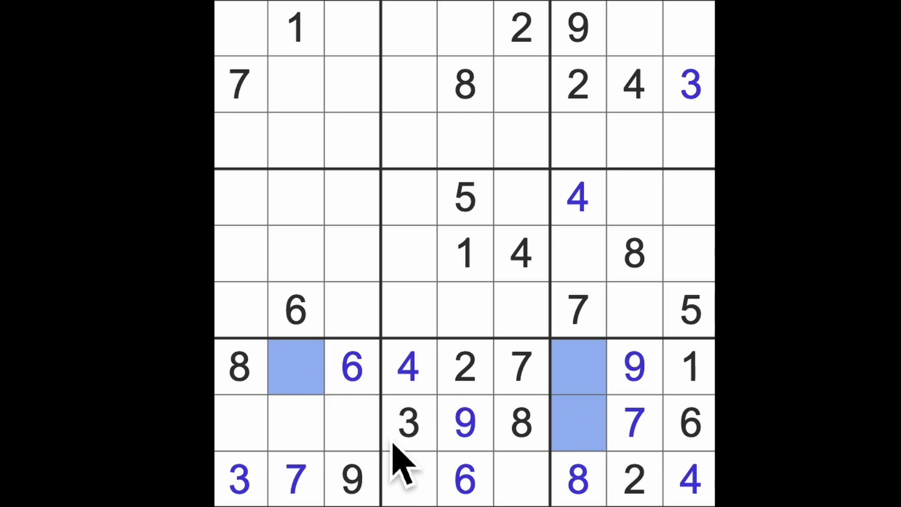
# Enter 3 at row 7 column 7, 5 at row 8 column 7, and 5 at row 7 column 2
pyautogui.click(579, 373)
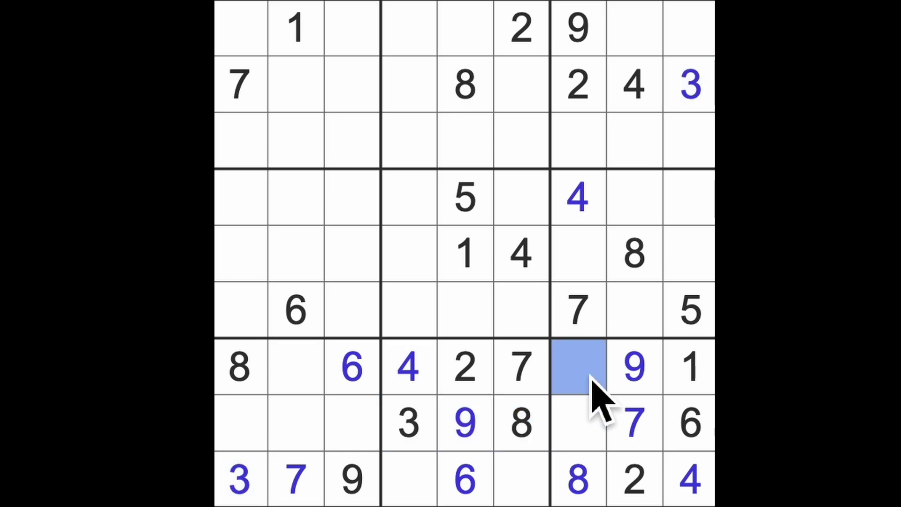
pyautogui.press('3')
pyautogui.click(596, 434)
pyautogui.press('5')
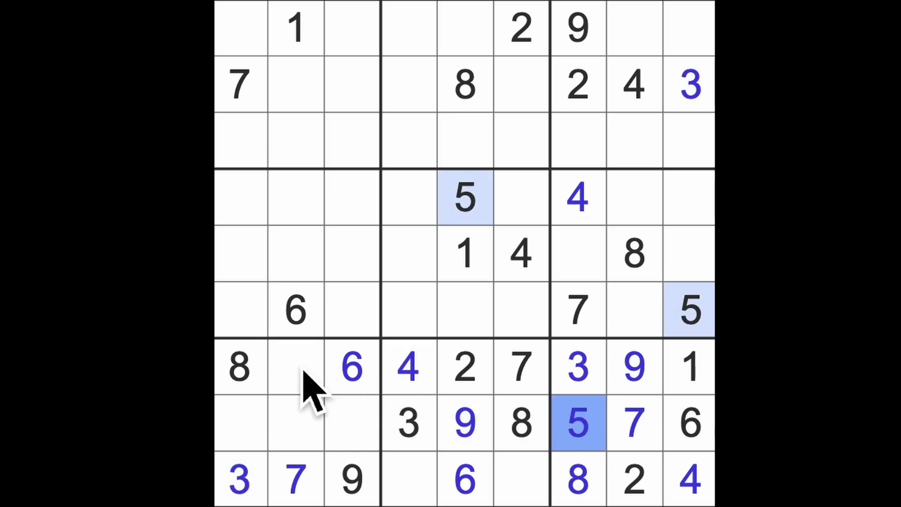
pyautogui.click(296, 368)
pyautogui.press('5')
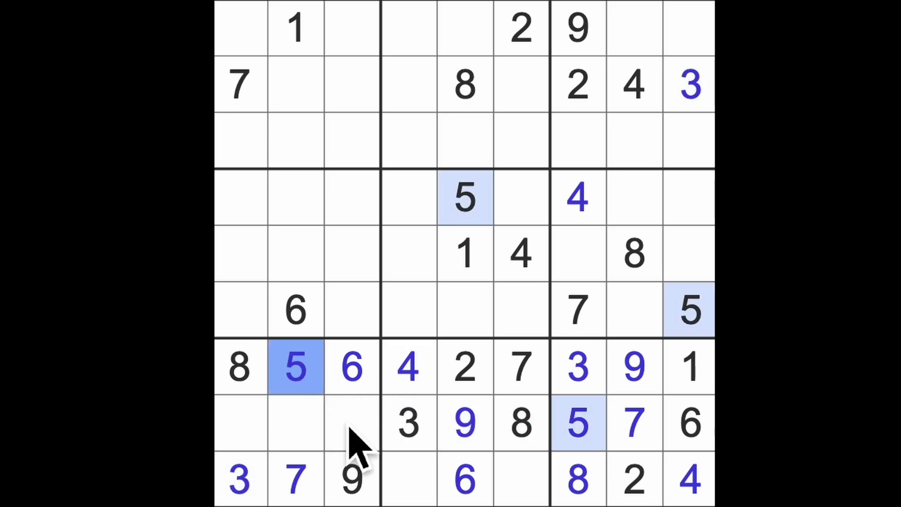
# Mark row 8's empty first-box cells and row 9 columns 4 and 6, then clear the marks
pyautogui.moveTo(352, 422); pyautogui.dragTo(233, 430)
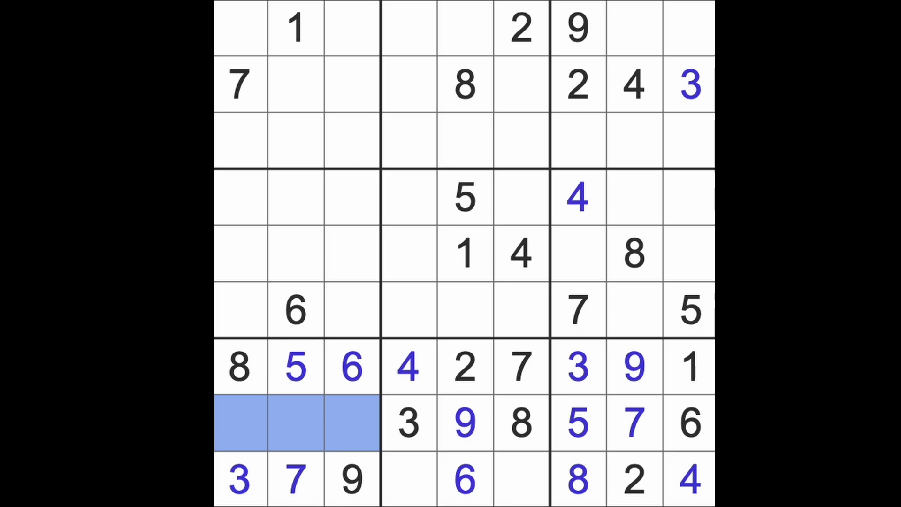
pyautogui.click(408, 479)
pyautogui.keyDown('ctrl'); pyautogui.click(521, 480); pyautogui.keyUp('ctrl')
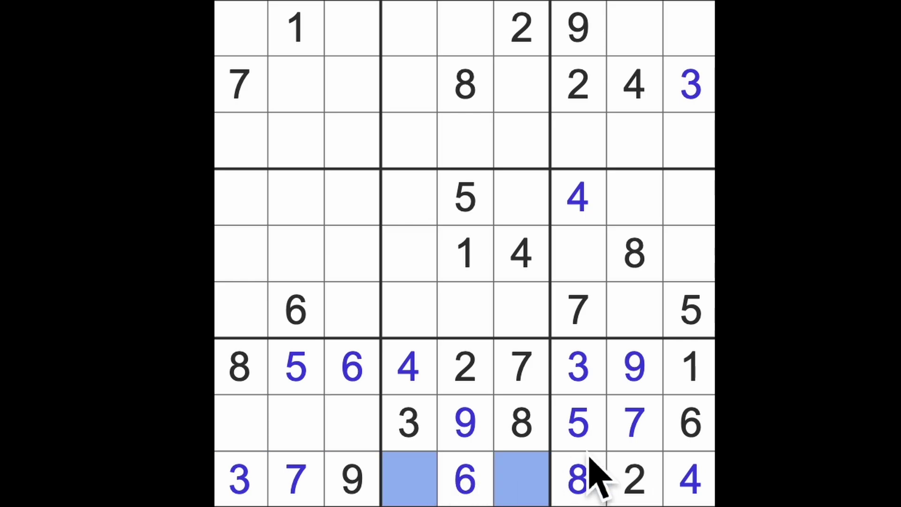
pyautogui.press('Escape')
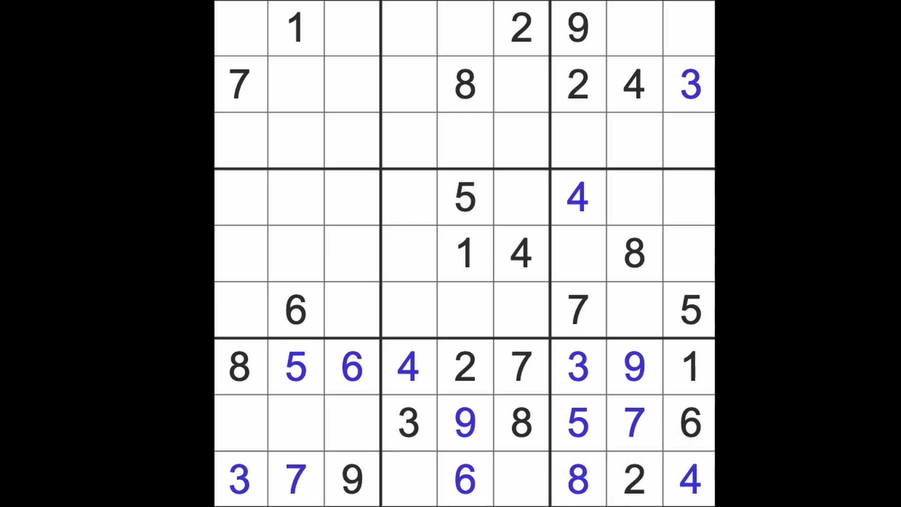
# Mark row 5 columns 5–7, then select row 3 column 7 and row 5 column 7 for the 1 and 6
pyautogui.moveTo(465, 254); pyautogui.dragTo(578, 254)
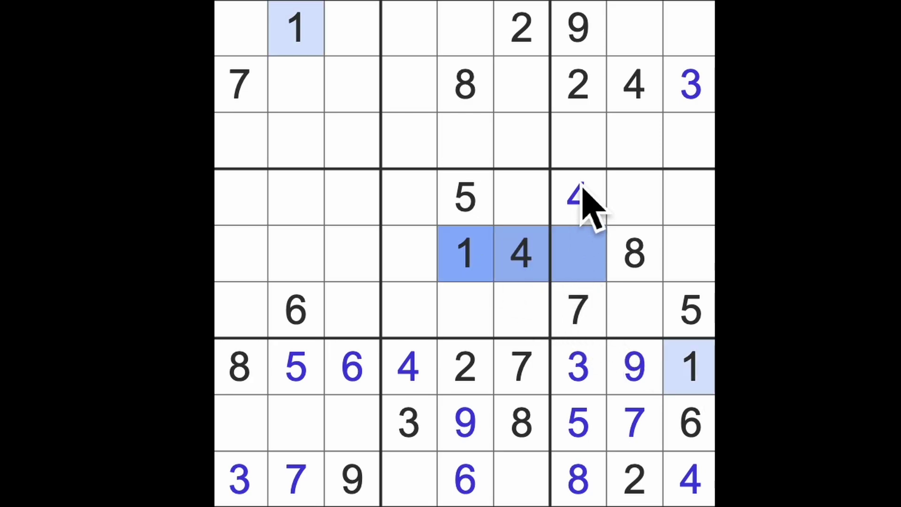
pyautogui.click(578, 141)
pyautogui.write('1')
pyautogui.click(578, 253)
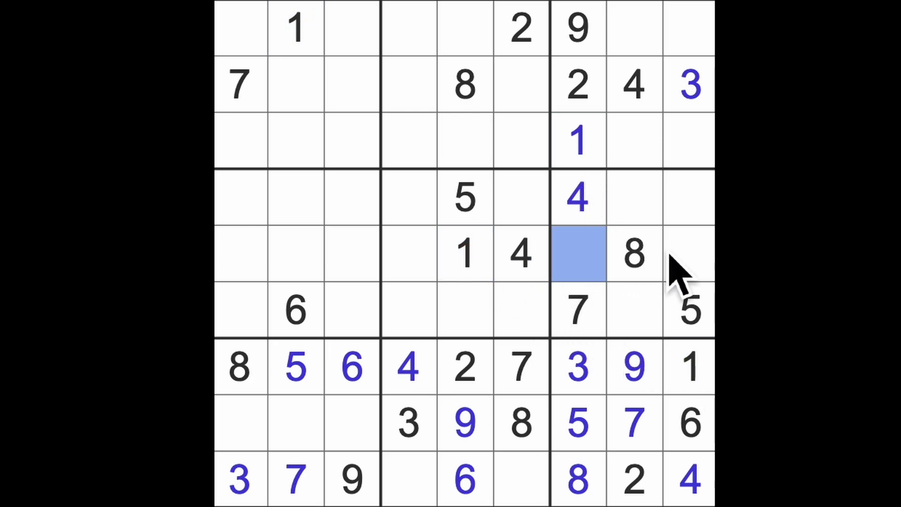
pyautogui.write('6')
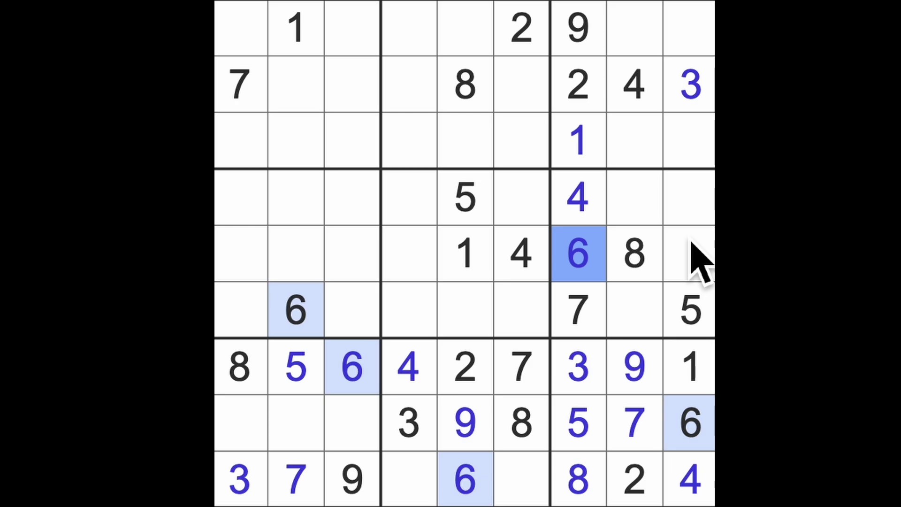
pyautogui.moveTo(635, 423); pyautogui.dragTo(635, 28)
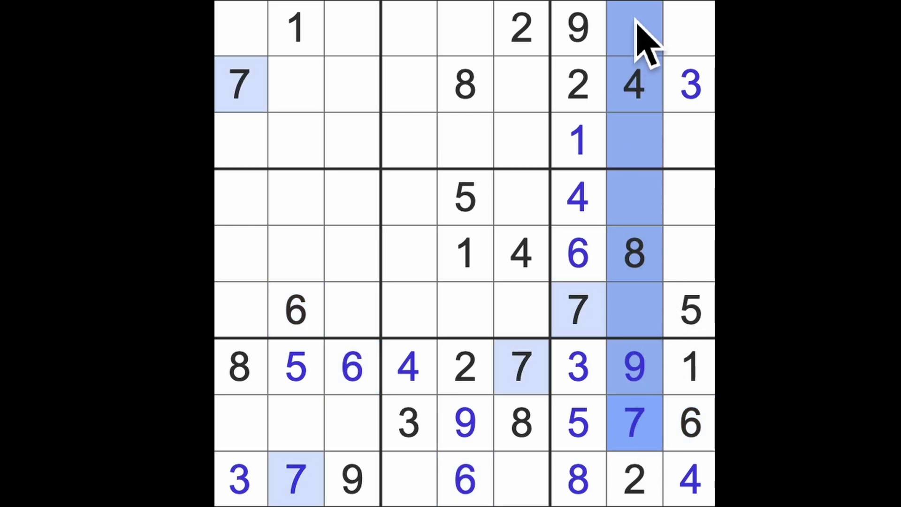
pyautogui.click(677, 40)
pyautogui.click(694, 145)
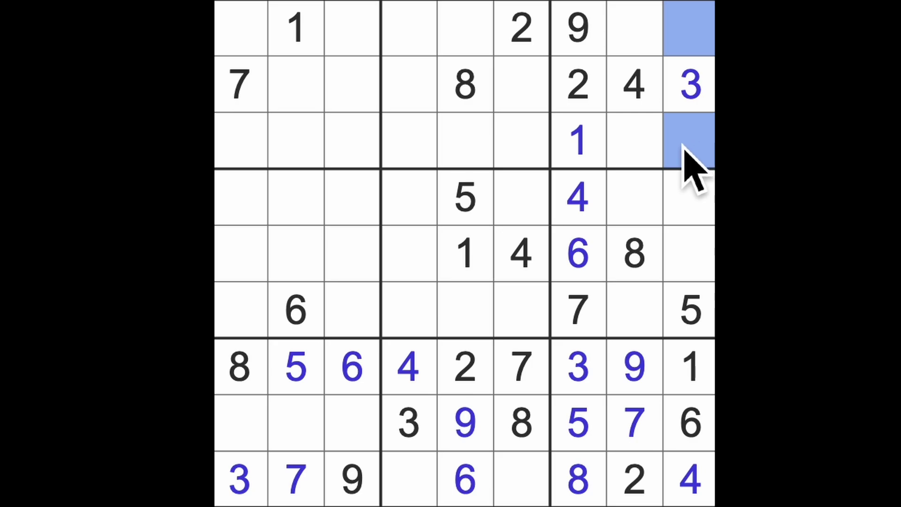
pyautogui.click(637, 152)
pyautogui.keyDown('ctrl'); pyautogui.click(638, 32); pyautogui.keyUp('ctrl')
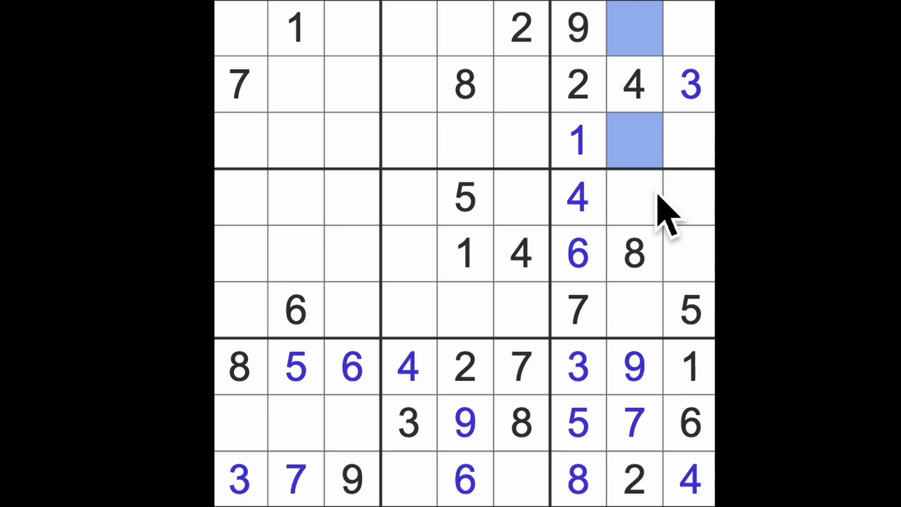
pyautogui.click(637, 197)
pyautogui.click(638, 310)
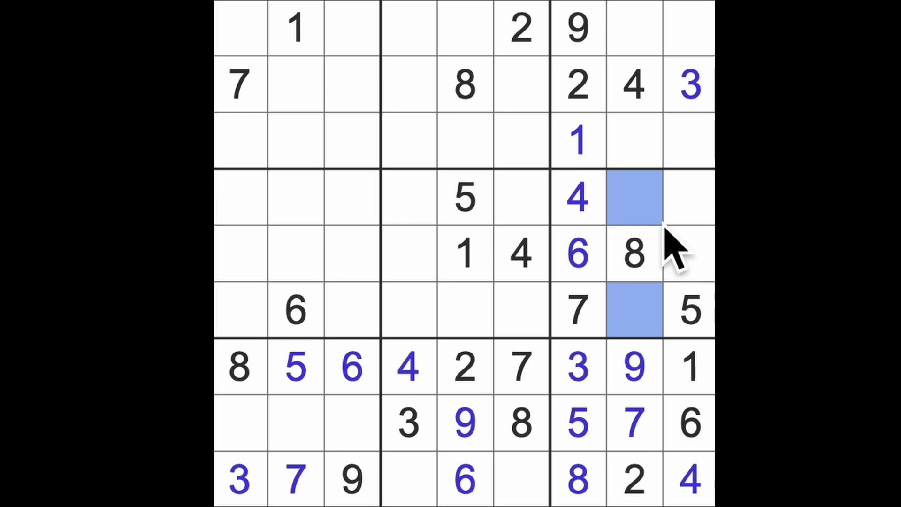
pyautogui.click(691, 198)
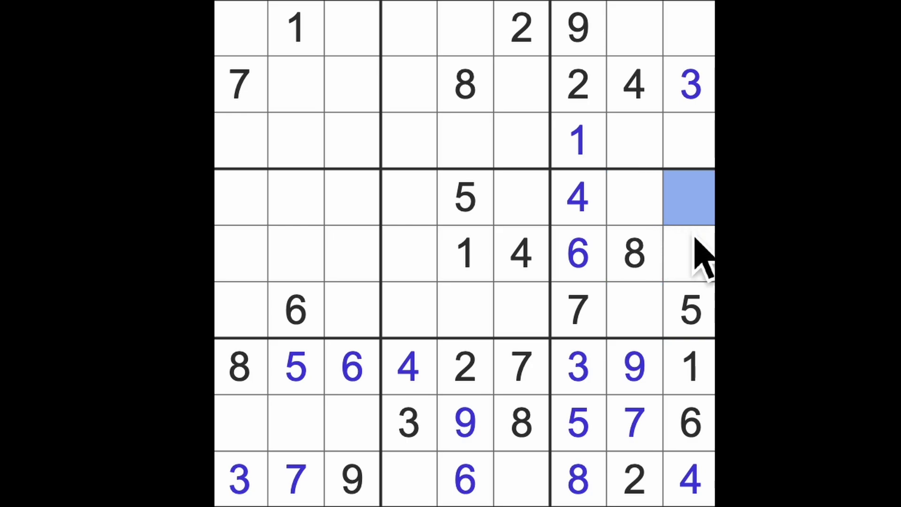
pyautogui.keyDown('ctrl'); pyautogui.click(694, 261); pyautogui.keyUp('ctrl')
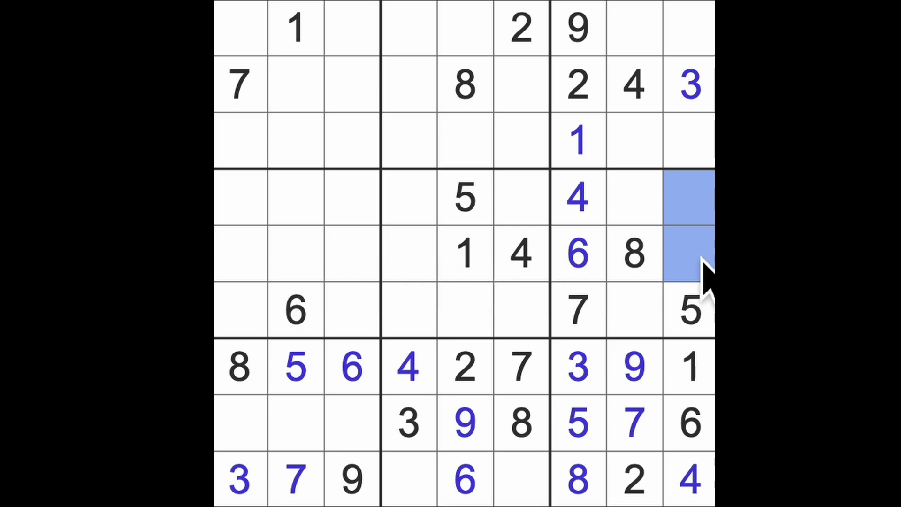
pyautogui.press('Escape')
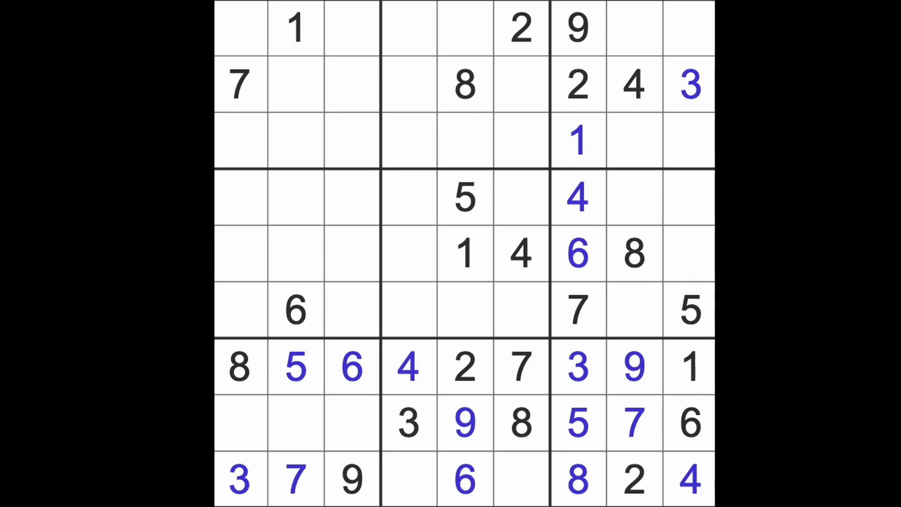
pyautogui.click(578, 144)
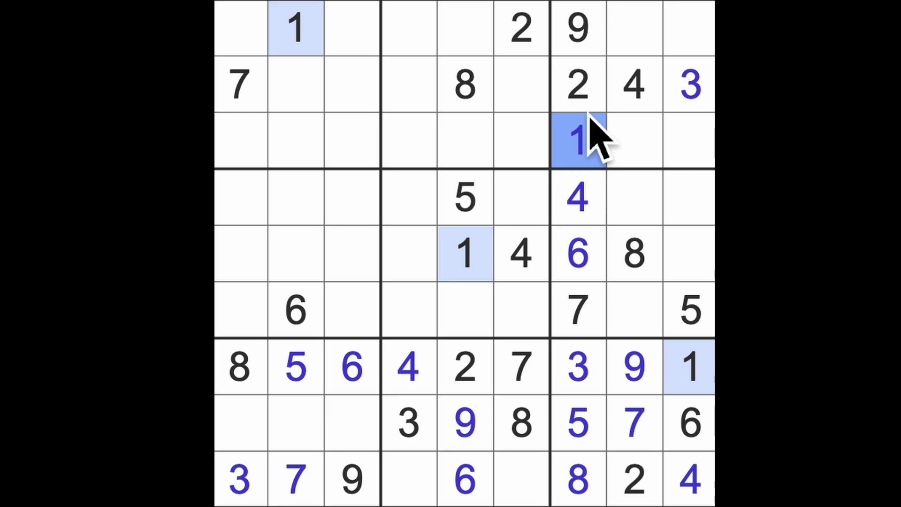
pyautogui.click(579, 85)
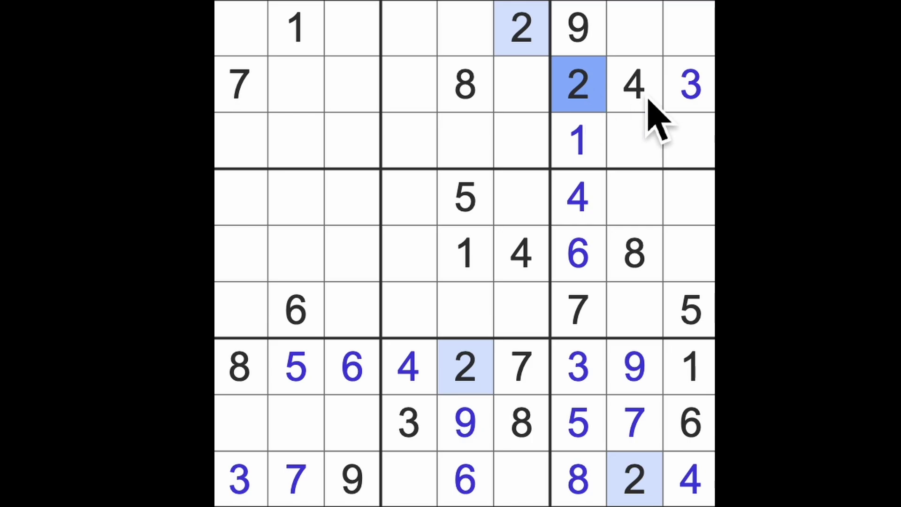
pyautogui.click(691, 85)
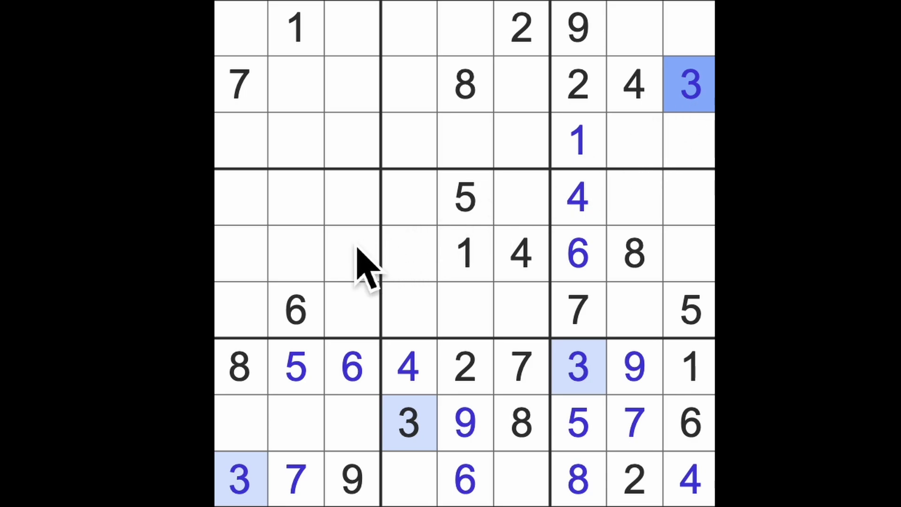
pyautogui.moveTo(310, 265); pyautogui.dragTo(354, 267)
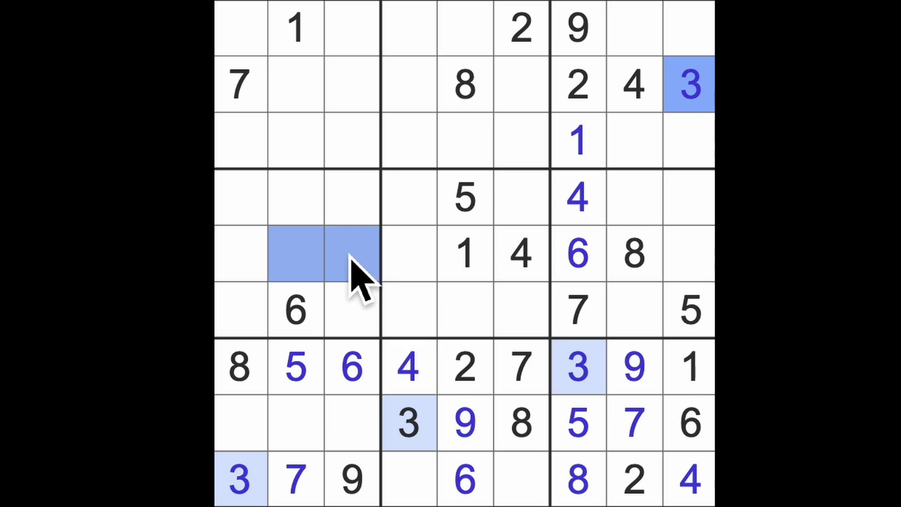
pyautogui.click(355, 268)
pyautogui.keyDown('ctrl'); pyautogui.click(250, 263); pyautogui.keyUp('ctrl')
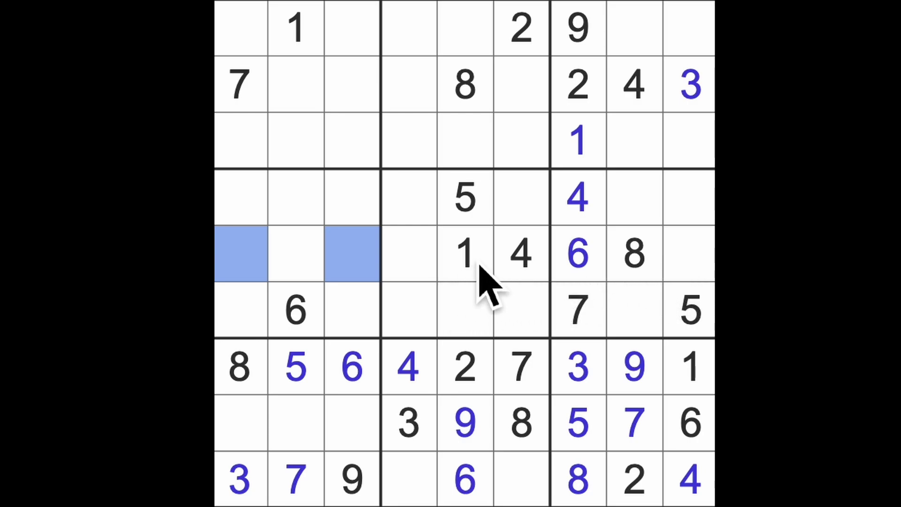
pyautogui.click(578, 199)
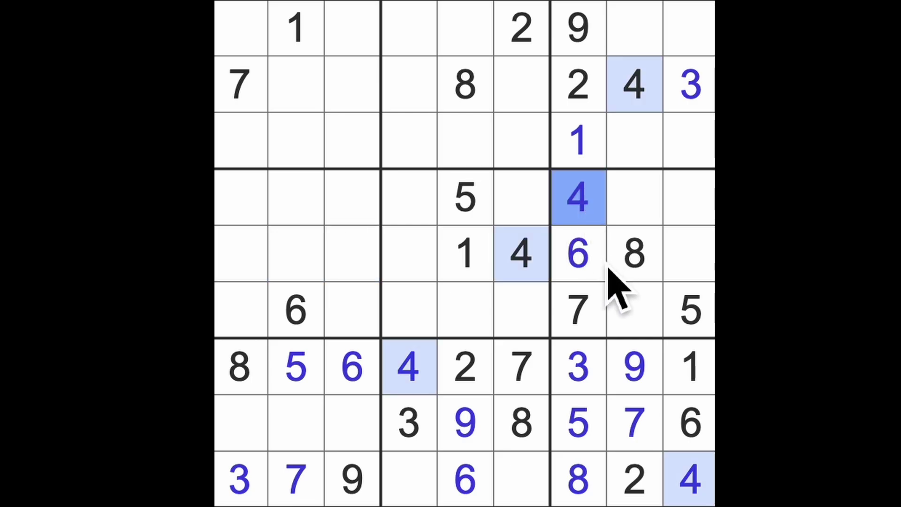
pyautogui.click(688, 84)
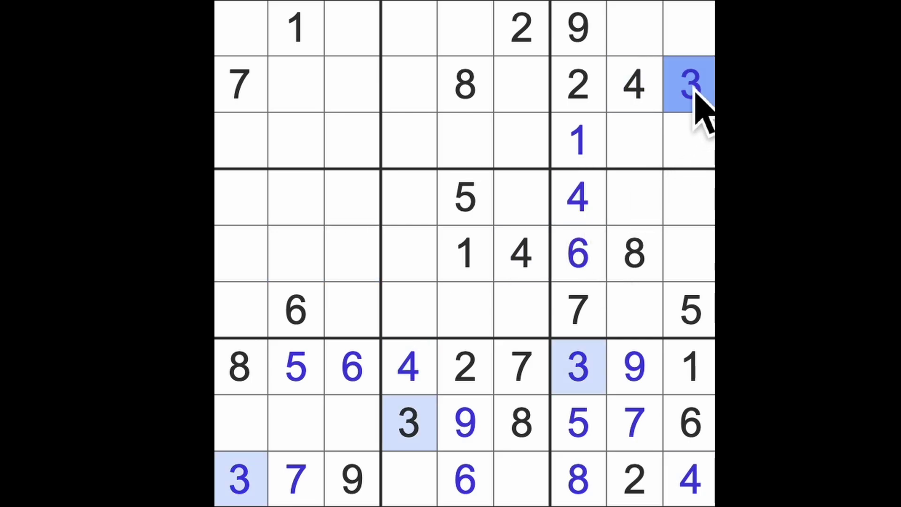
pyautogui.click(532, 257)
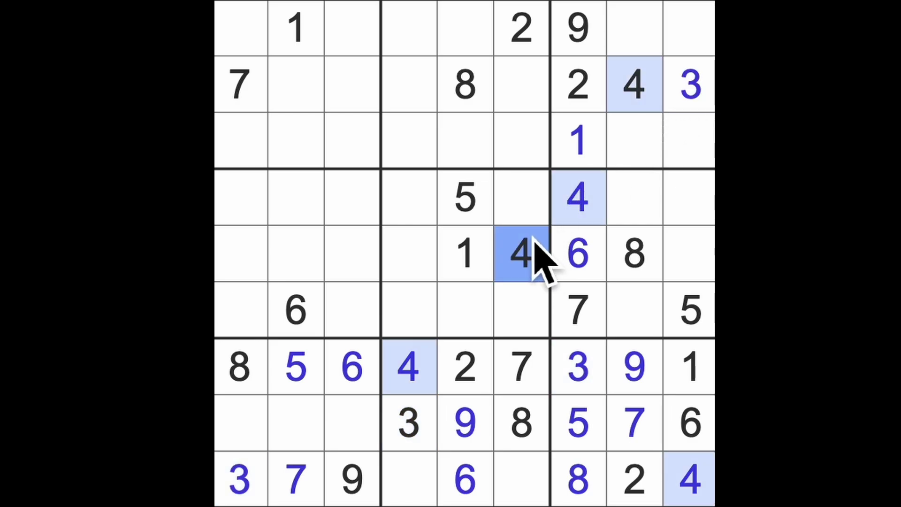
pyautogui.click(469, 207)
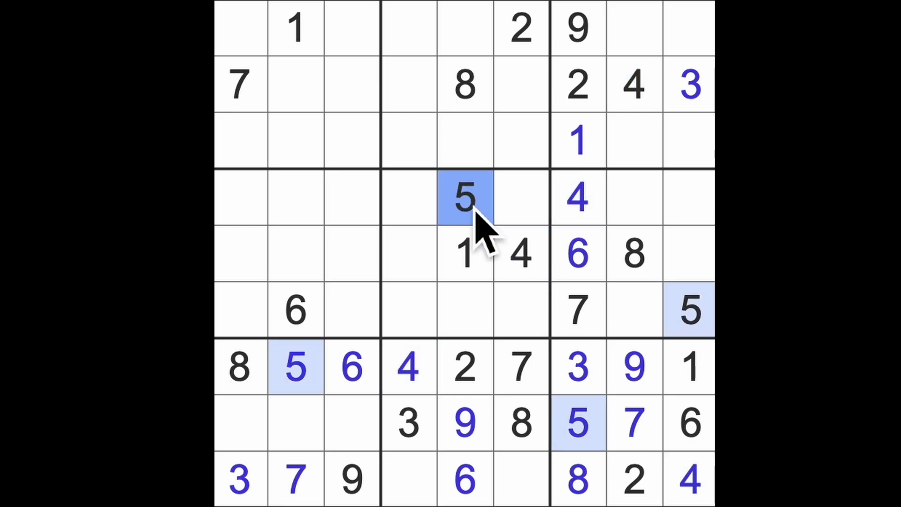
pyautogui.click(578, 261)
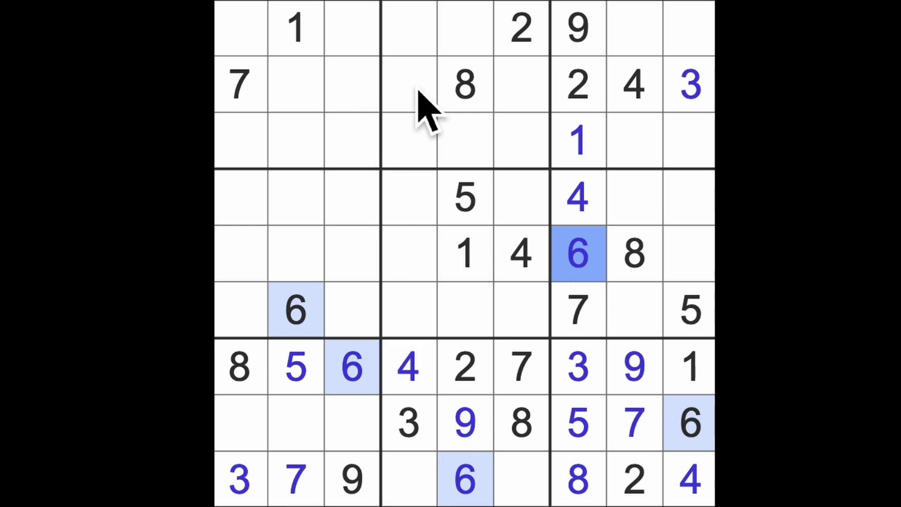
# Mark the empty row 2 cells and the 6s in rows 6 and 7 to check the top-left box
pyautogui.keyDown('ctrl'); pyautogui.click(296, 28); pyautogui.keyUp('ctrl')
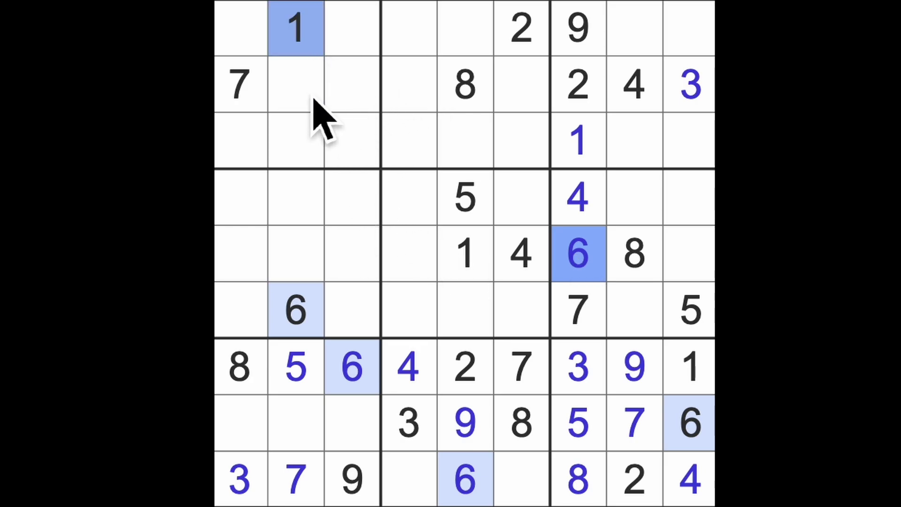
pyautogui.moveTo(297, 85); pyautogui.dragTo(352, 85)
pyautogui.keyDown('ctrl'); pyautogui.click(303, 310); pyautogui.keyUp('ctrl')
pyautogui.keyDown('ctrl'); pyautogui.click(349, 367); pyautogui.keyUp('ctrl')
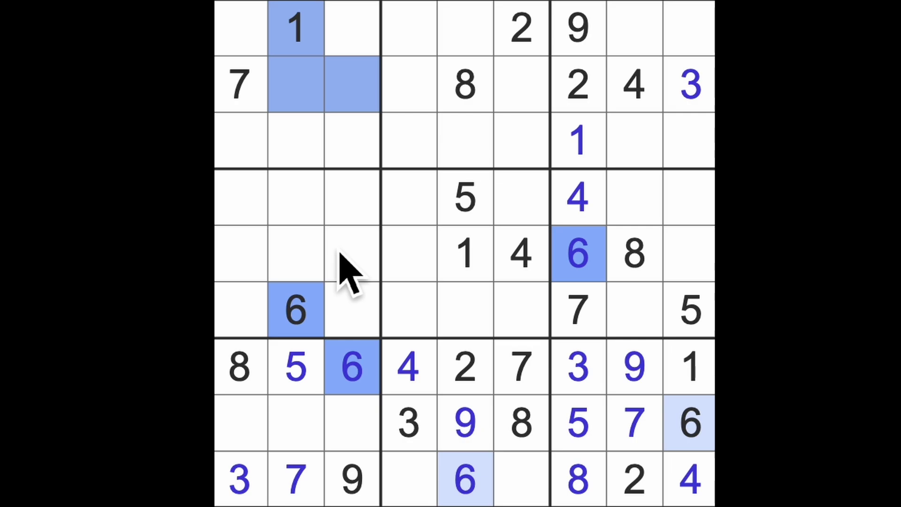
pyautogui.click(410, 85)
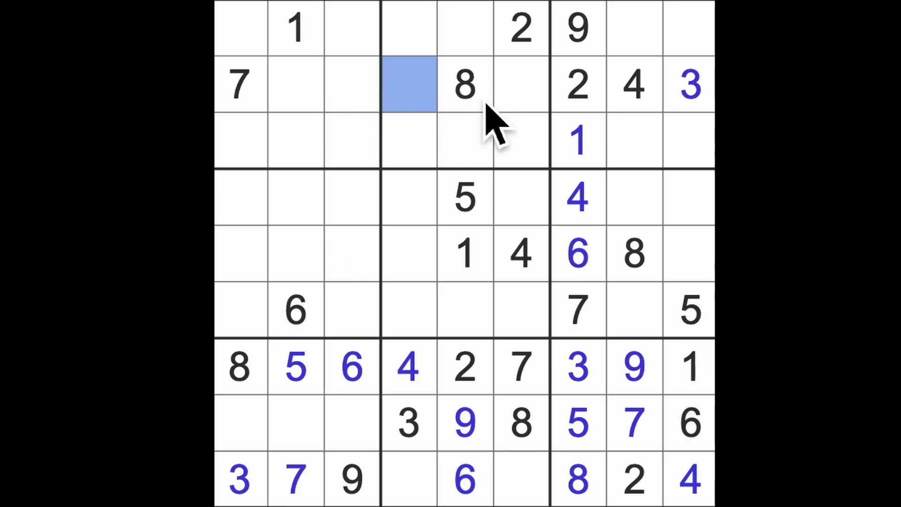
pyautogui.keyDown('ctrl'); pyautogui.click(521, 84); pyautogui.keyUp('ctrl')
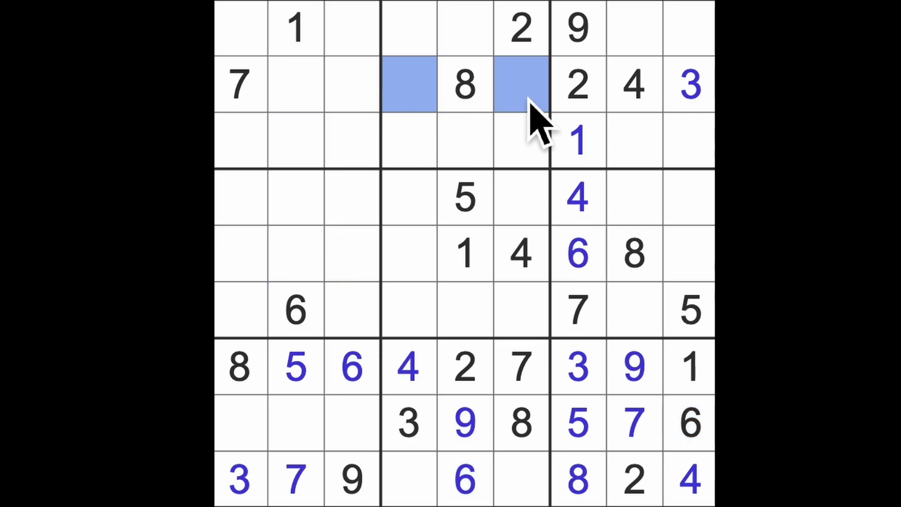
# Scan column 2, then select row 2 column 3 for the 5 and row 2 column 2 for the 9
pyautogui.click(352, 85)
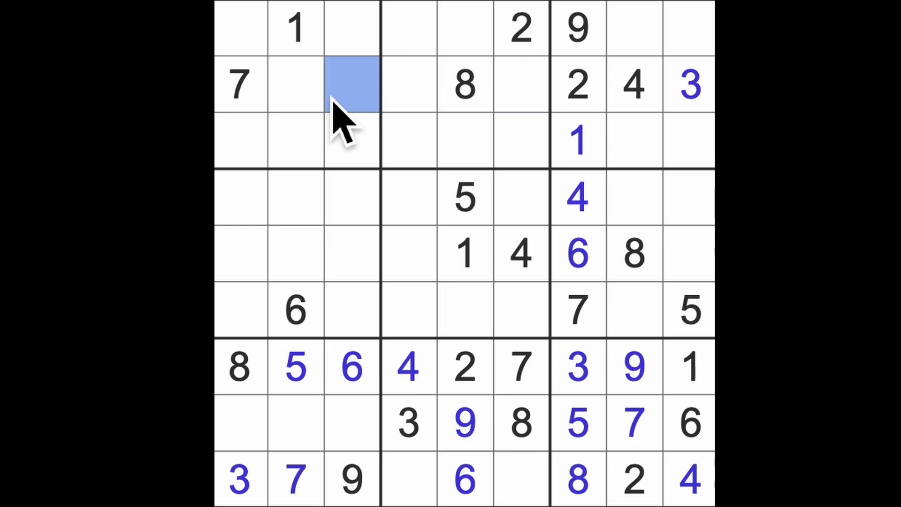
pyautogui.keyDown('ctrl'); pyautogui.click(295, 85); pyautogui.keyUp('ctrl')
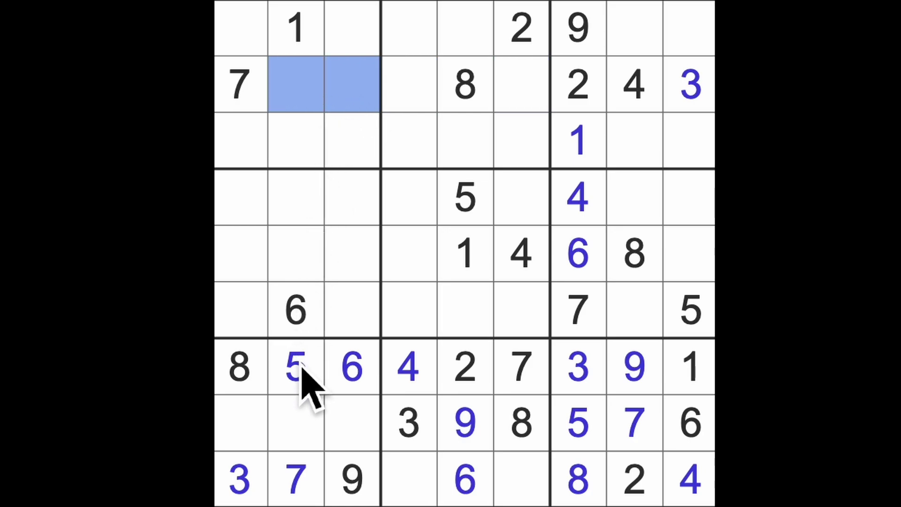
pyautogui.moveTo(299, 377); pyautogui.dragTo(303, 85)
pyautogui.click(352, 85)
pyautogui.write('5')
pyautogui.click(302, 92)
pyautogui.write('9')
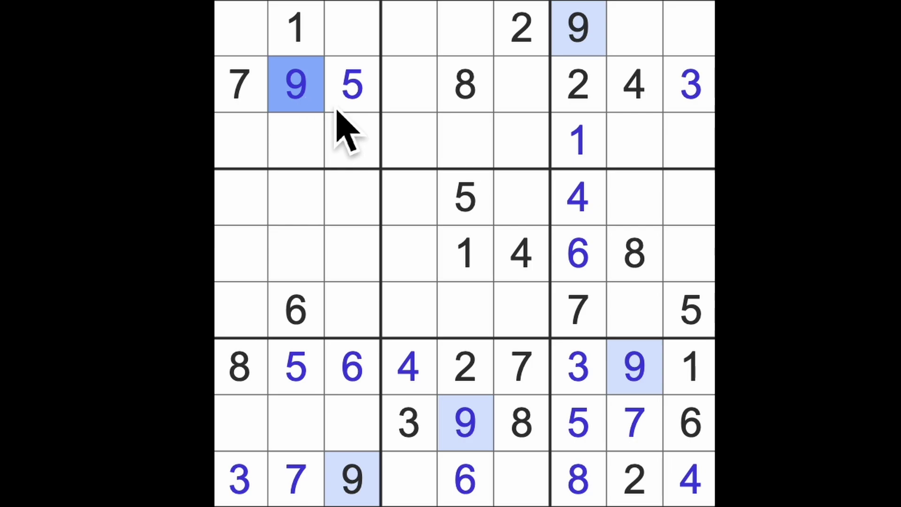
# Scan columns 2–3 and rows 4 and 6, select row 5 column 1, then highlight the 6s and 7s
pyautogui.moveTo(352, 88); pyautogui.dragTo(352, 314)
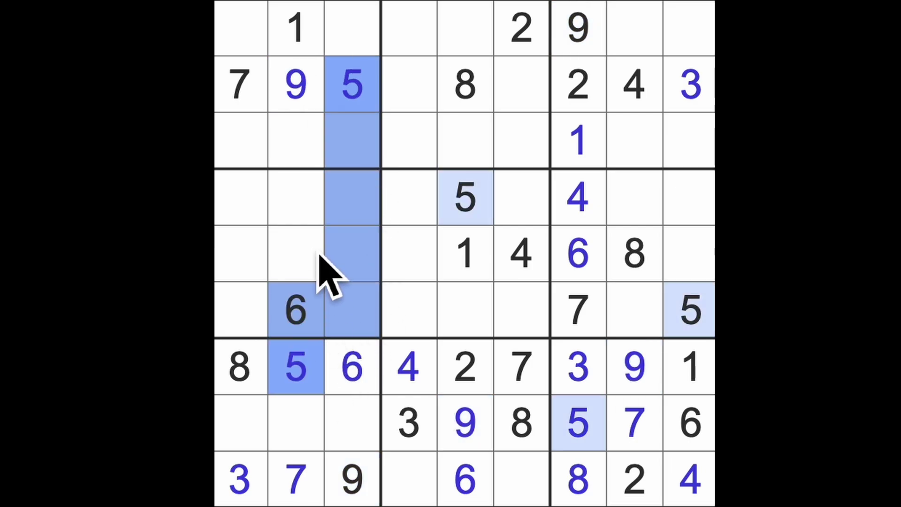
pyautogui.moveTo(296, 366); pyautogui.dragTo(296, 254)
pyautogui.moveTo(465, 198); pyautogui.dragTo(239, 198)
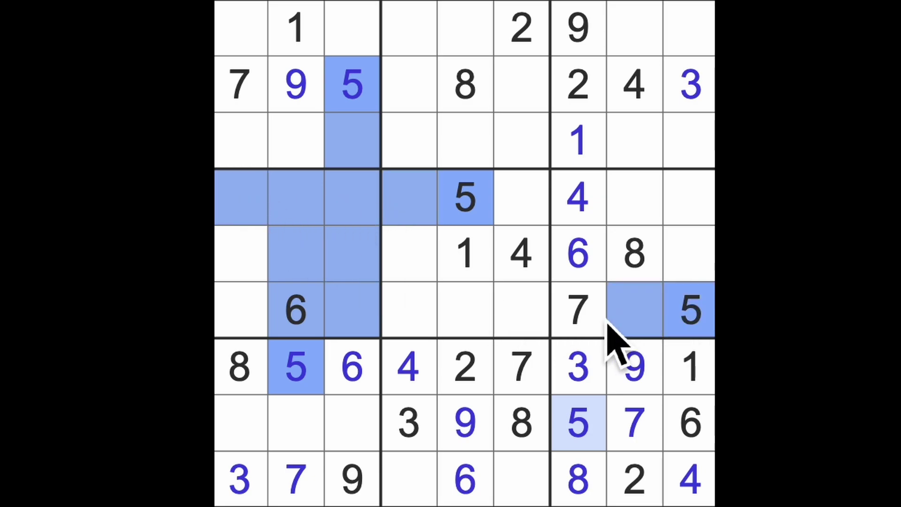
pyautogui.moveTo(691, 310); pyautogui.dragTo(244, 311)
pyautogui.click(243, 257)
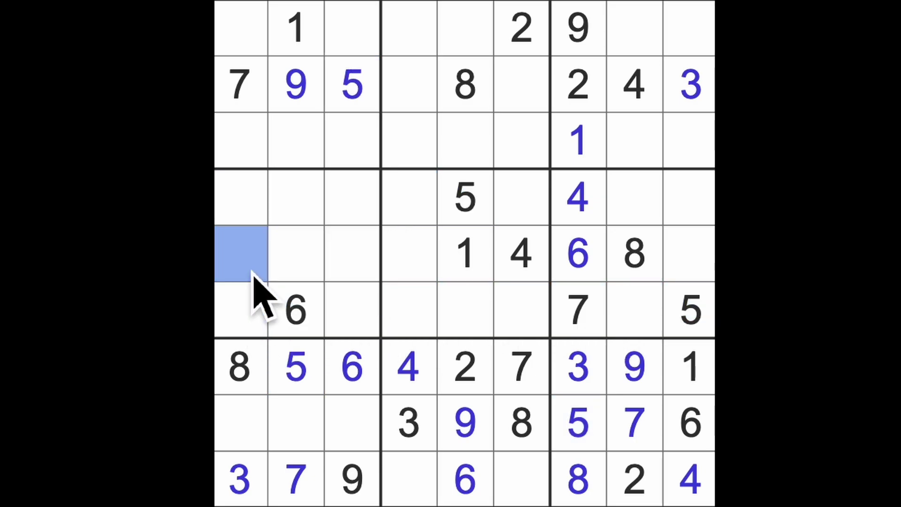
pyautogui.write('5')
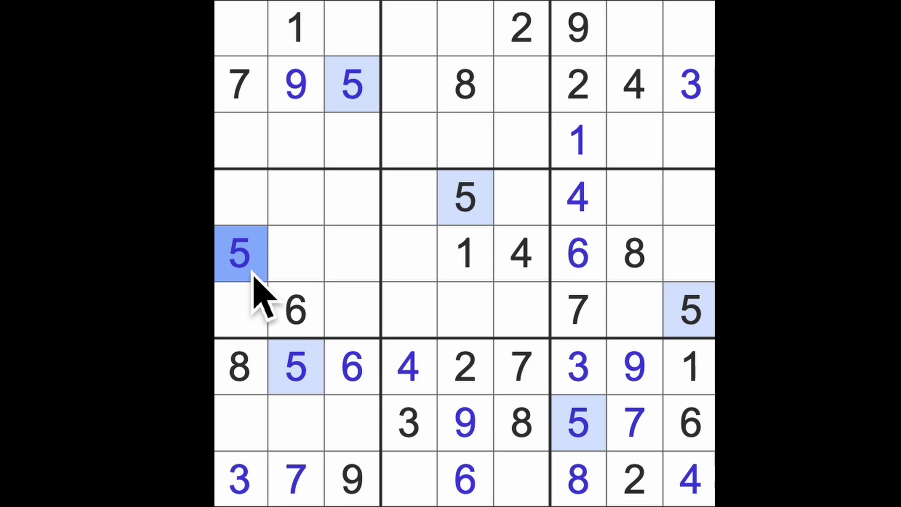
pyautogui.click(580, 257)
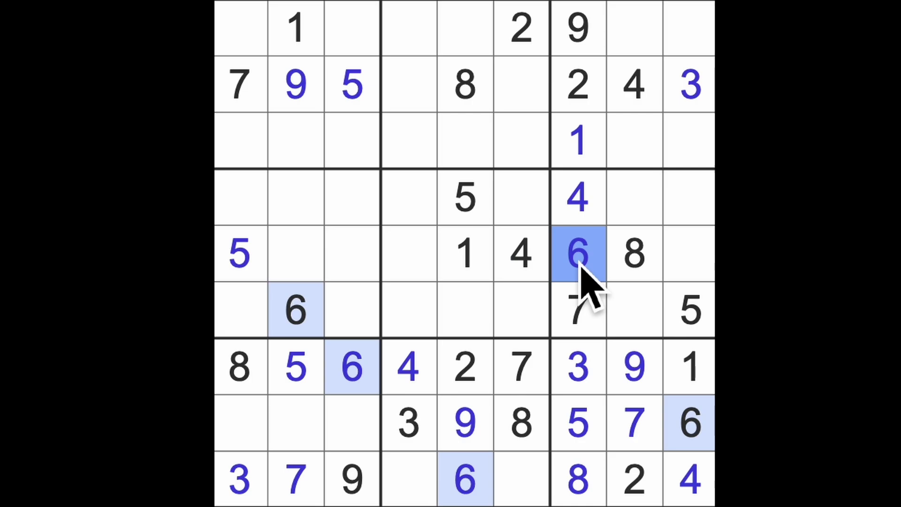
pyautogui.click(579, 308)
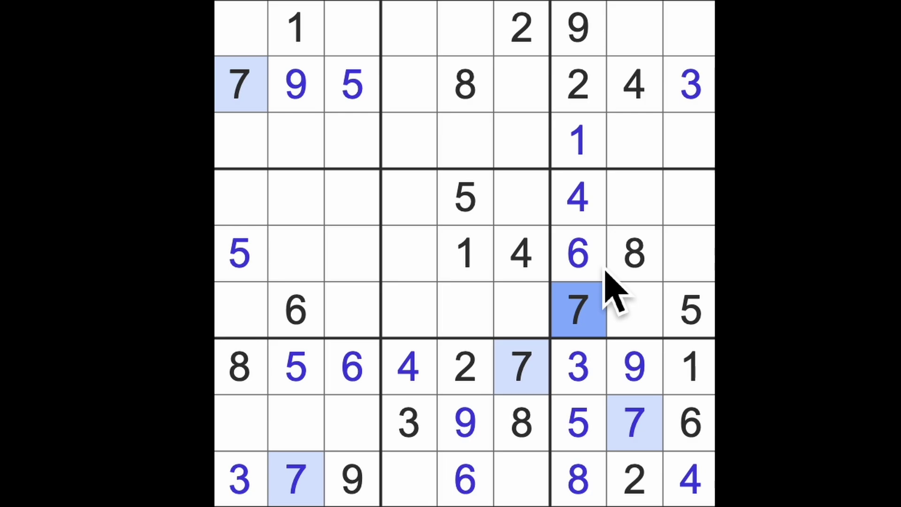
pyautogui.click(464, 141)
pyautogui.click(465, 28)
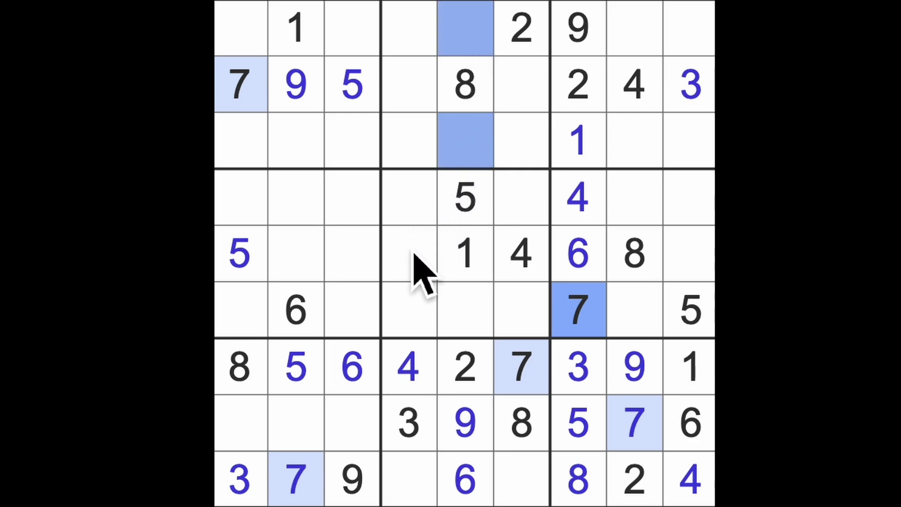
pyautogui.moveTo(412, 257); pyautogui.dragTo(380, 282)
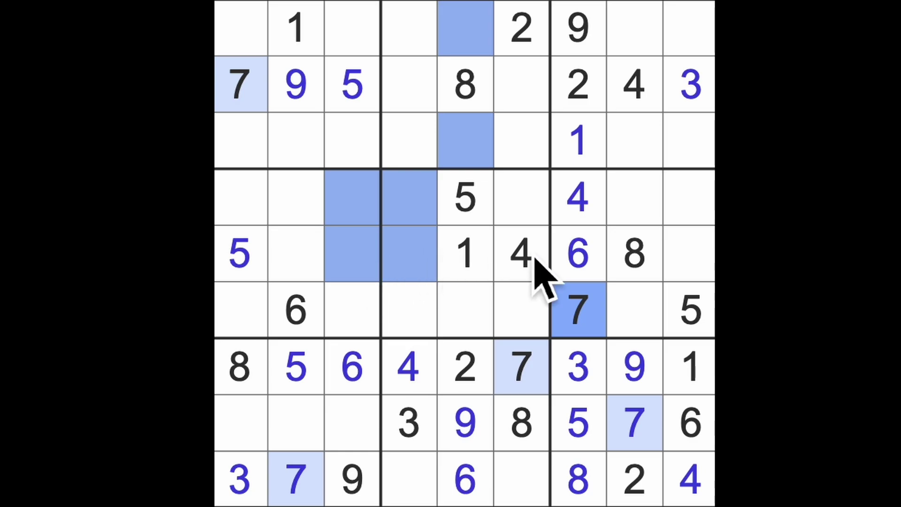
pyautogui.click(635, 254)
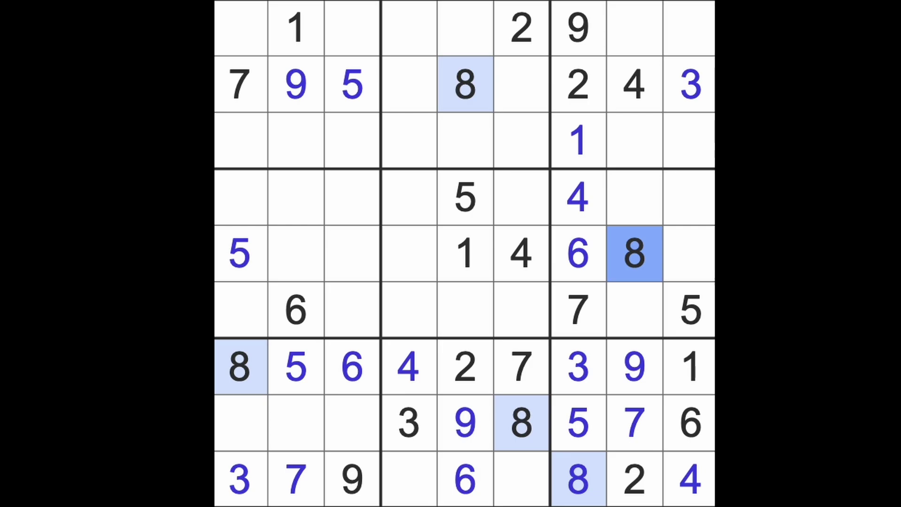
pyautogui.click(647, 366)
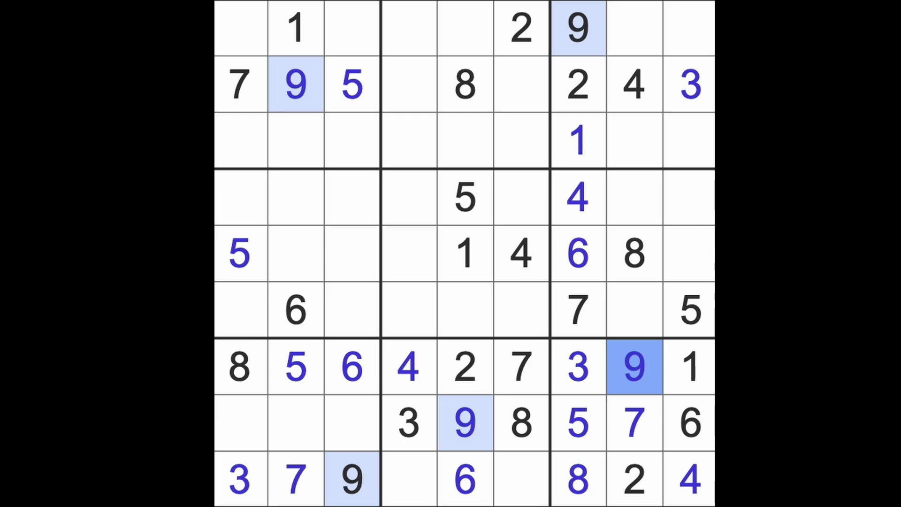
pyautogui.moveTo(689, 198); pyautogui.dragTo(690, 253)
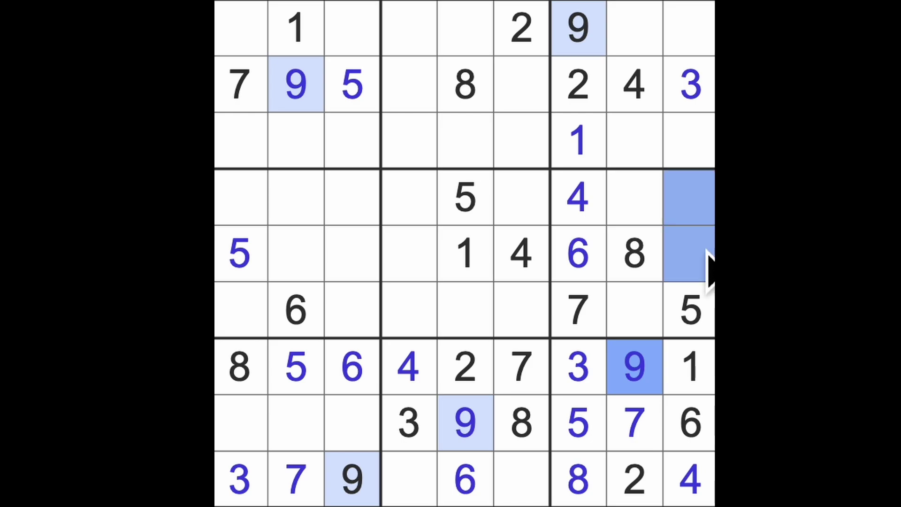
pyautogui.keyDown('ctrl'); pyautogui.click(242, 197); pyautogui.keyUp('ctrl')
pyautogui.keyDown('ctrl'); pyautogui.click(241, 311); pyautogui.keyUp('ctrl')
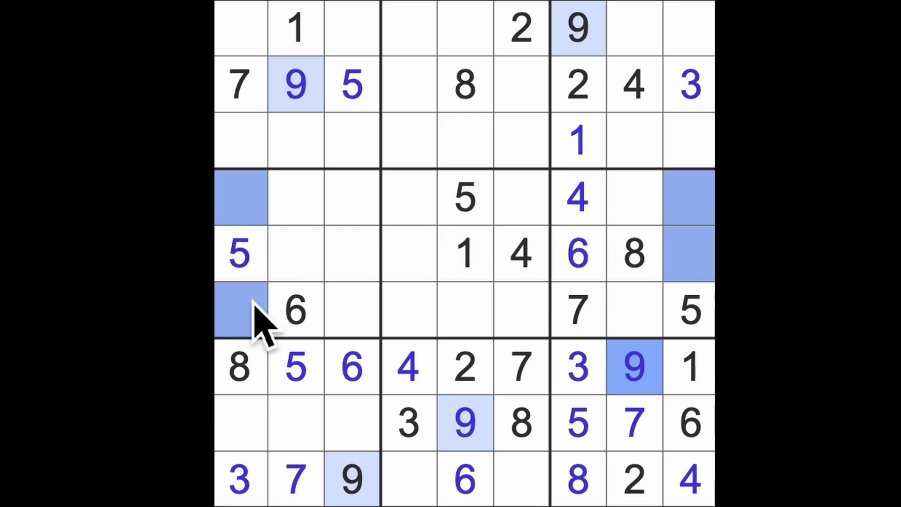
pyautogui.keyDown('ctrl'); pyautogui.click(409, 141); pyautogui.keyUp('ctrl')
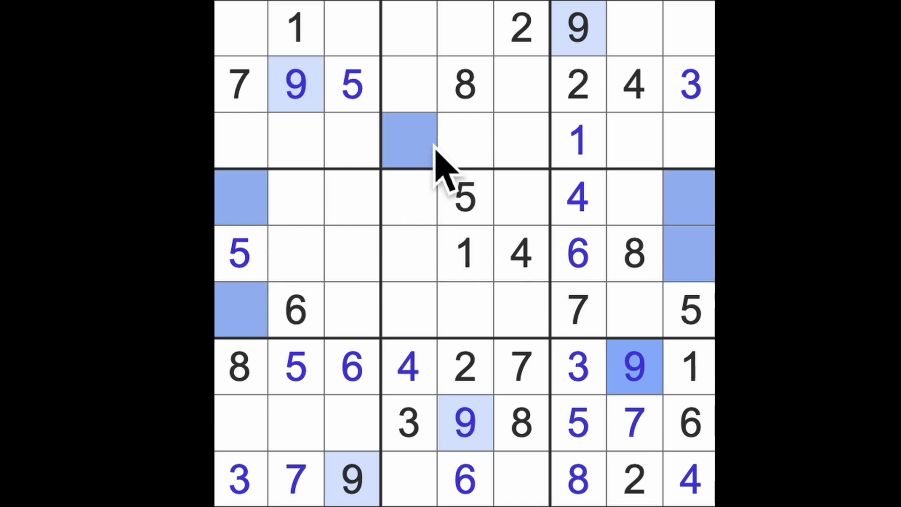
pyautogui.keyDown('ctrl'); pyautogui.click(525, 145); pyautogui.keyUp('ctrl')
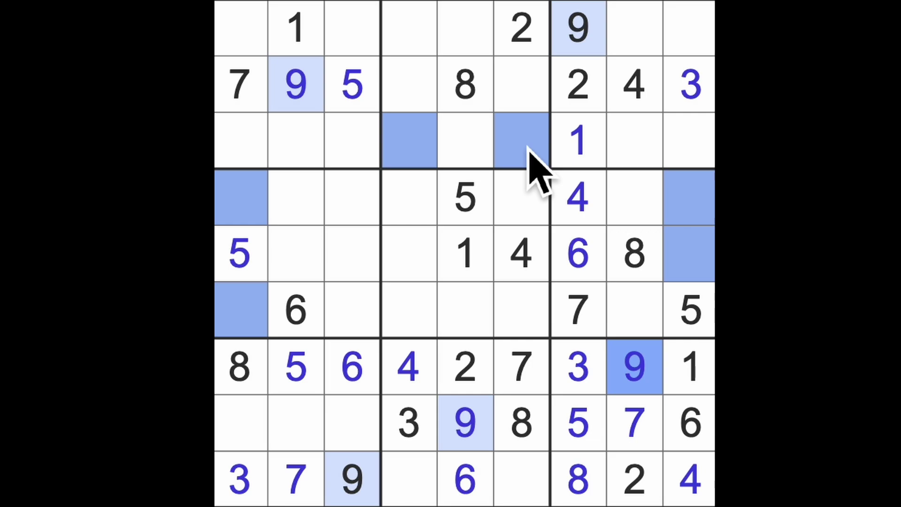
pyautogui.click(578, 144)
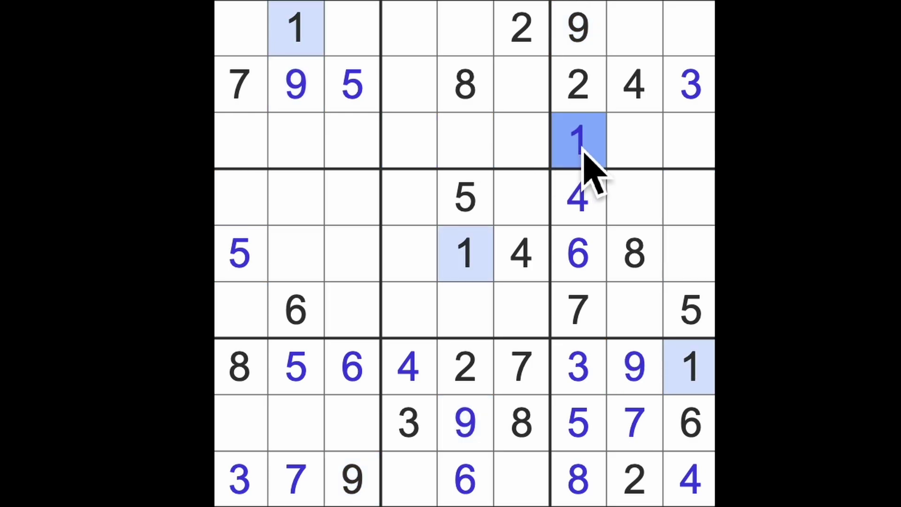
pyautogui.click(599, 102)
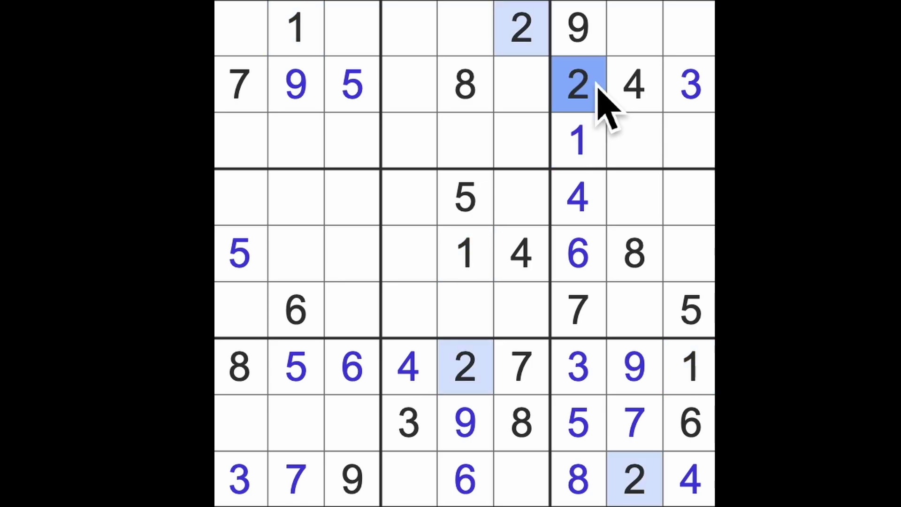
# Survey column 4, column 6 and the centre box for empty candidate cells
pyautogui.moveTo(410, 204); pyautogui.dragTo(431, 320)
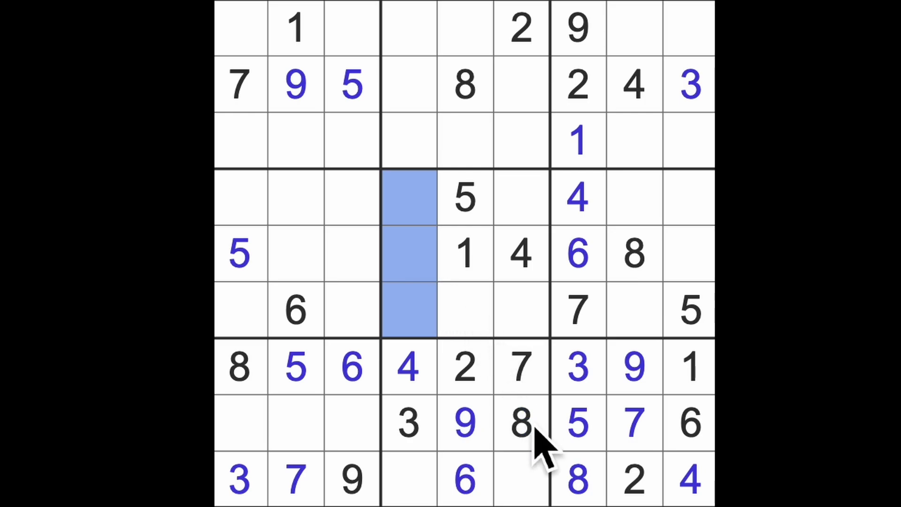
pyautogui.moveTo(536, 437); pyautogui.dragTo(539, 77)
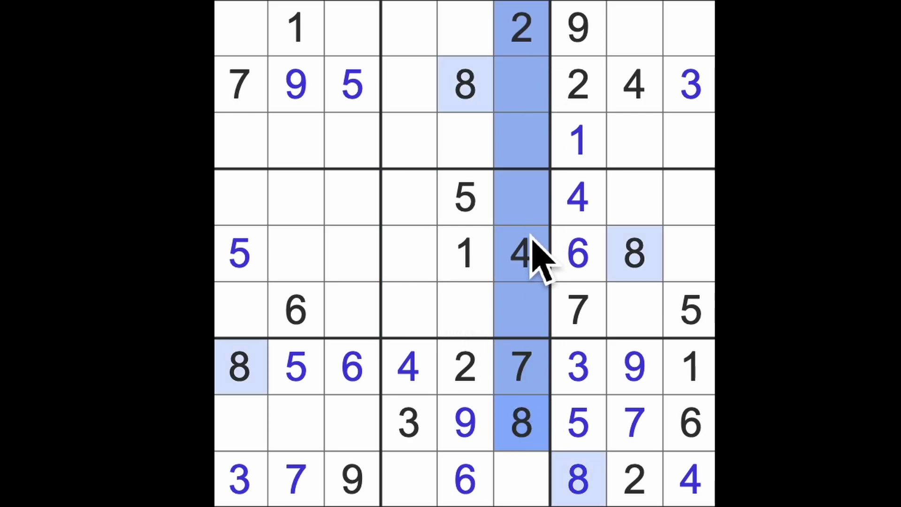
pyautogui.keyDown('ctrl'); pyautogui.click(467, 374); pyautogui.keyUp('ctrl')
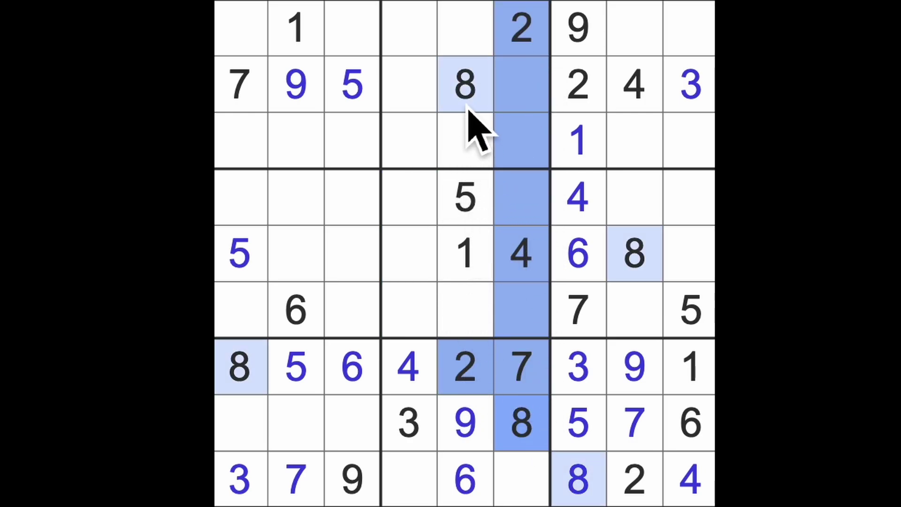
pyautogui.keyDown('ctrl'); pyautogui.click(579, 313); pyautogui.keyUp('ctrl')
pyautogui.keyDown('ctrl'); pyautogui.click(465, 86); pyautogui.keyUp('ctrl')
pyautogui.keyDown('ctrl'); pyautogui.click(465, 312); pyautogui.keyUp('ctrl')
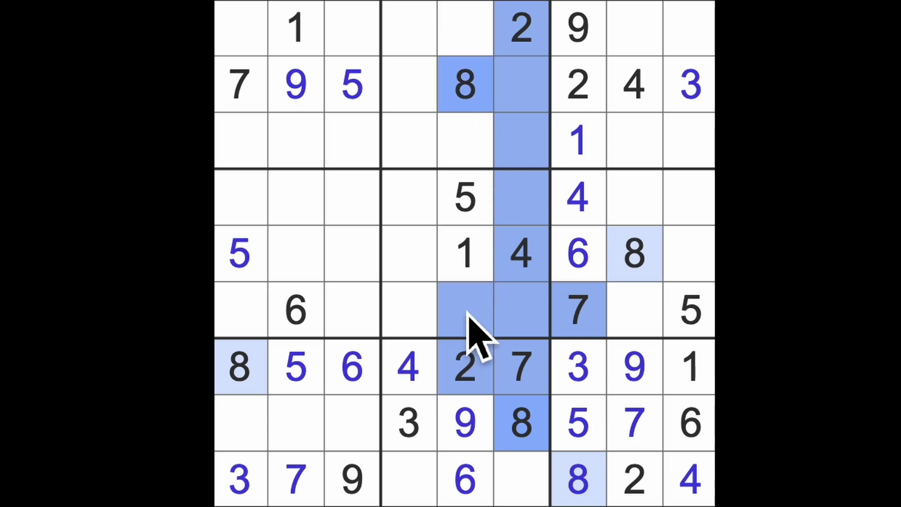
pyautogui.moveTo(416, 205); pyautogui.dragTo(422, 320)
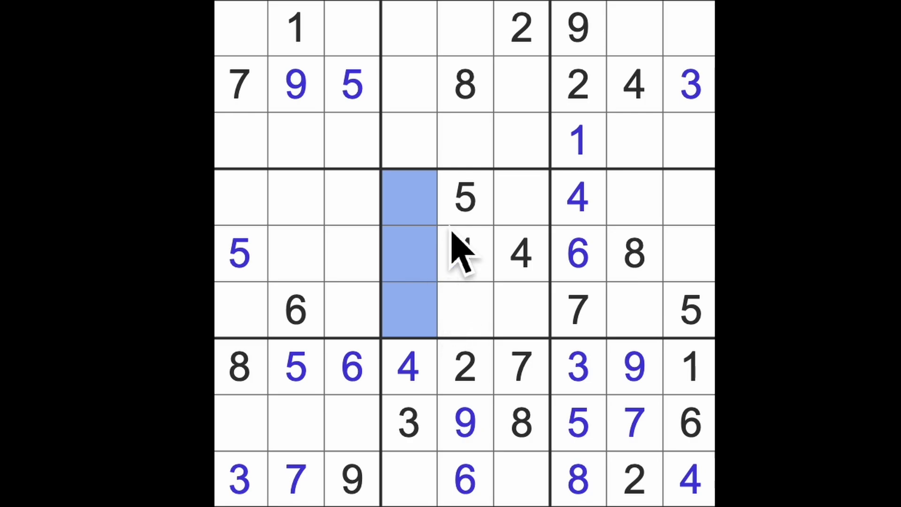
pyautogui.click(481, 323)
pyautogui.keyDown('ctrl'); pyautogui.click(521, 204); pyautogui.keyUp('ctrl')
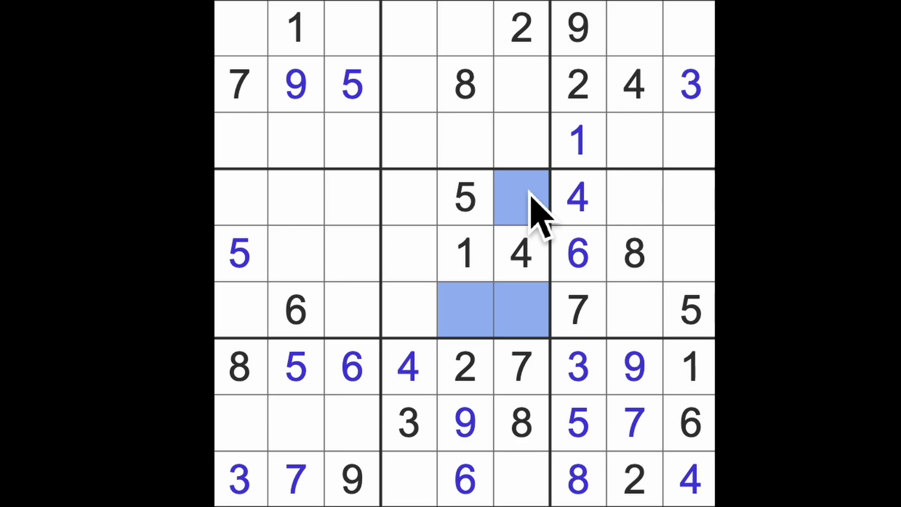
# Trace the 9s through columns 5 and 6 of the centre box
pyautogui.keyDown('ctrl'); pyautogui.click(466, 423); pyautogui.keyUp('ctrl')
pyautogui.keyDown('ctrl'); pyautogui.click(465, 367); pyautogui.keyUp('ctrl')
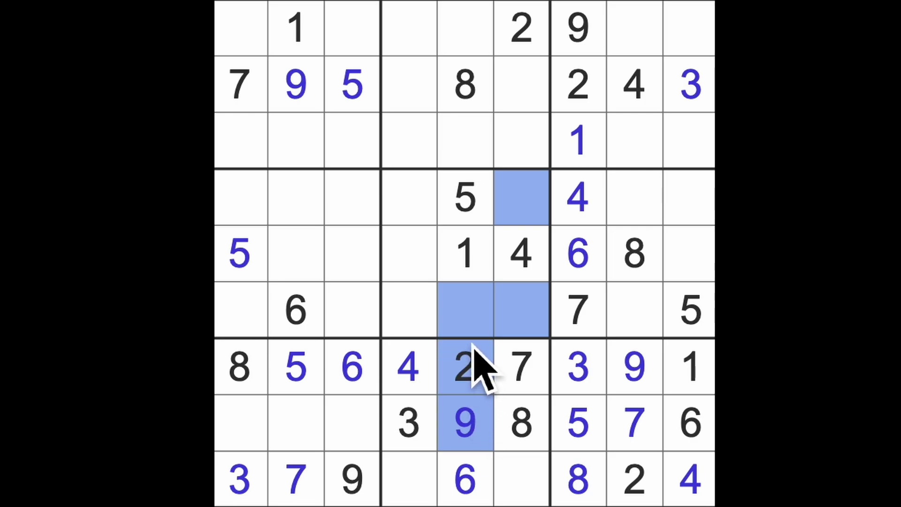
pyautogui.click(465, 423)
pyautogui.keyDown('ctrl'); pyautogui.click(522, 311); pyautogui.keyUp('ctrl')
pyautogui.keyDown('ctrl'); pyautogui.click(521, 197); pyautogui.keyUp('ctrl')
pyautogui.keyDown('ctrl'); pyautogui.click(521, 197); pyautogui.keyUp('ctrl')
pyautogui.keyDown('ctrl'); pyautogui.click(522, 141); pyautogui.keyUp('ctrl')
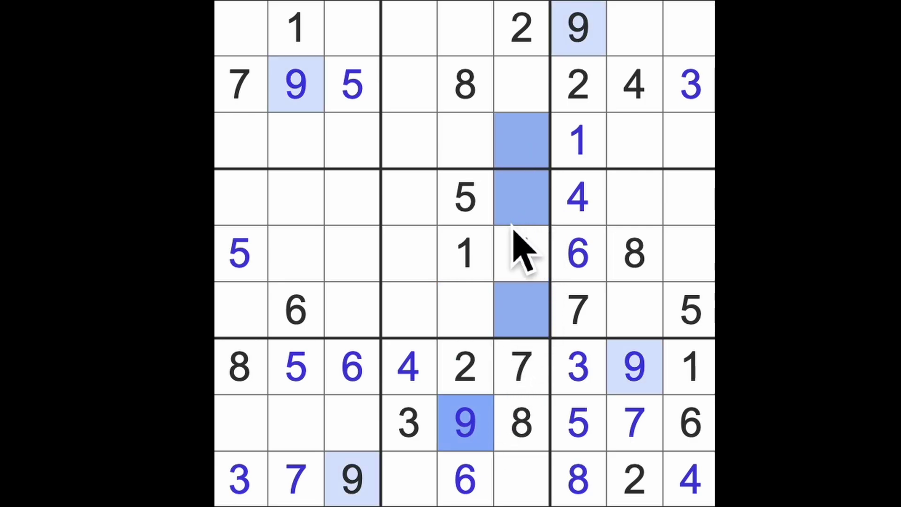
# Rule out 9s across the top-middle box and place the 9 at row 3 column 4
pyautogui.keyDown('ctrl'); pyautogui.click(352, 85); pyautogui.keyUp('ctrl')
pyautogui.keyDown('ctrl'); pyautogui.click(409, 85); pyautogui.keyUp('ctrl')
pyautogui.keyDown('ctrl'); pyautogui.click(465, 85); pyautogui.keyUp('ctrl')
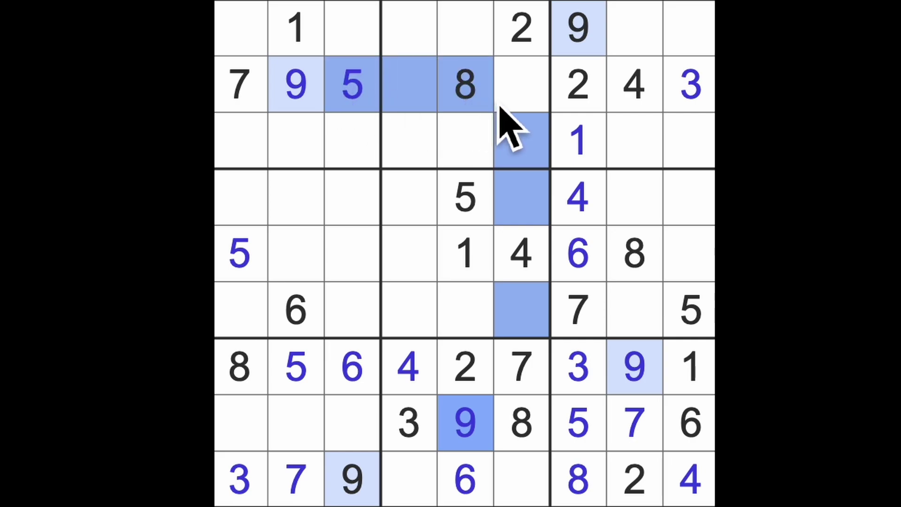
pyautogui.keyDown('ctrl'); pyautogui.click(522, 84); pyautogui.keyUp('ctrl')
pyautogui.keyDown('ctrl'); pyautogui.click(521, 28); pyautogui.keyUp('ctrl')
pyautogui.keyDown('ctrl'); pyautogui.click(465, 29); pyautogui.keyUp('ctrl')
pyautogui.keyDown('ctrl'); pyautogui.click(408, 28); pyautogui.keyUp('ctrl')
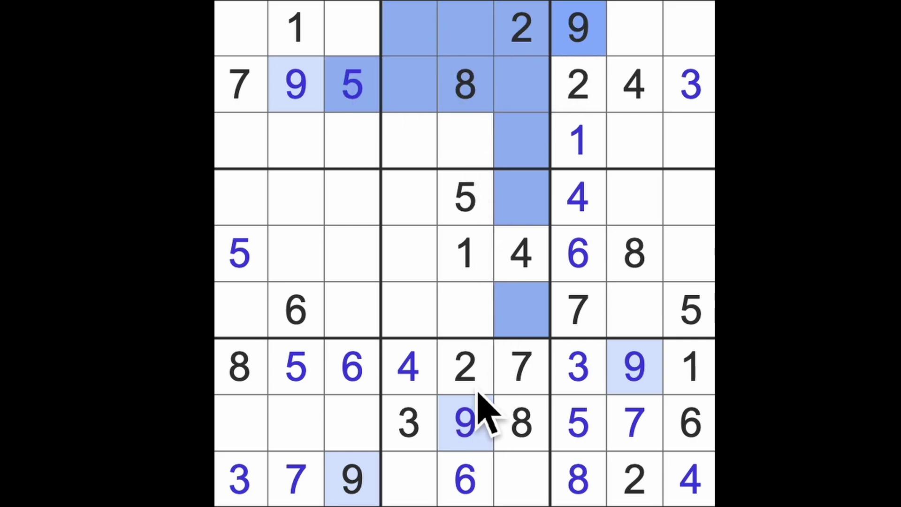
pyautogui.moveTo(466, 366); pyautogui.dragTo(465, 177)
pyautogui.click(413, 144)
pyautogui.write('9')
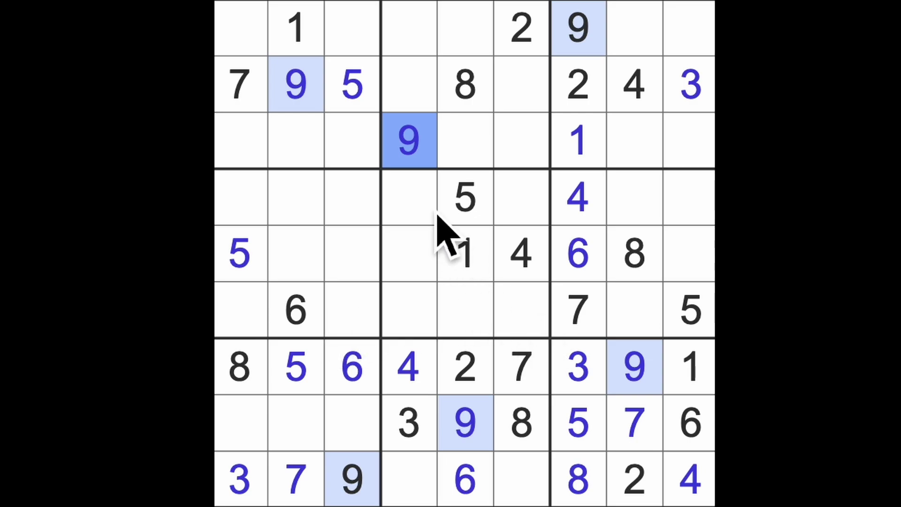
# Check column 4 and row 6, then place the 6 at row 4 column 6
pyautogui.moveTo(410, 197); pyautogui.dragTo(410, 311)
pyautogui.keyDown('ctrl'); pyautogui.click(296, 310); pyautogui.keyUp('ctrl')
pyautogui.moveTo(465, 310); pyautogui.dragTo(522, 310)
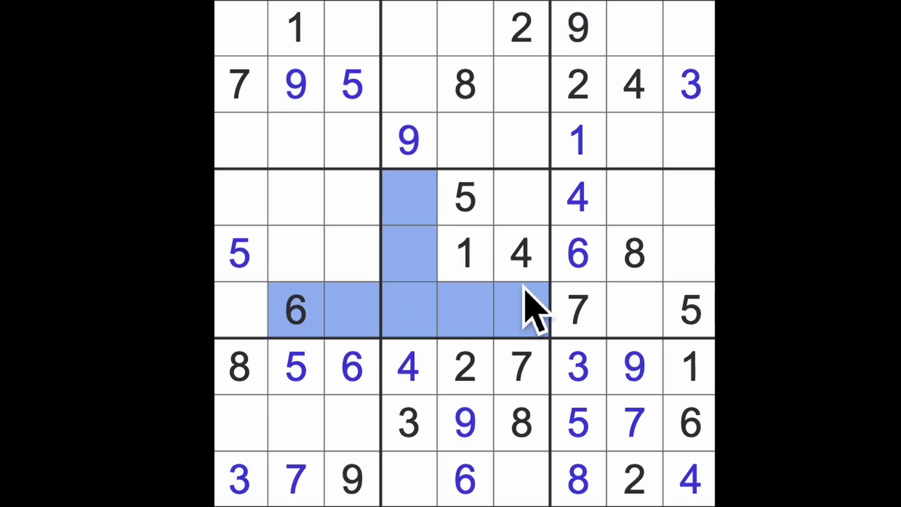
pyautogui.click(522, 201)
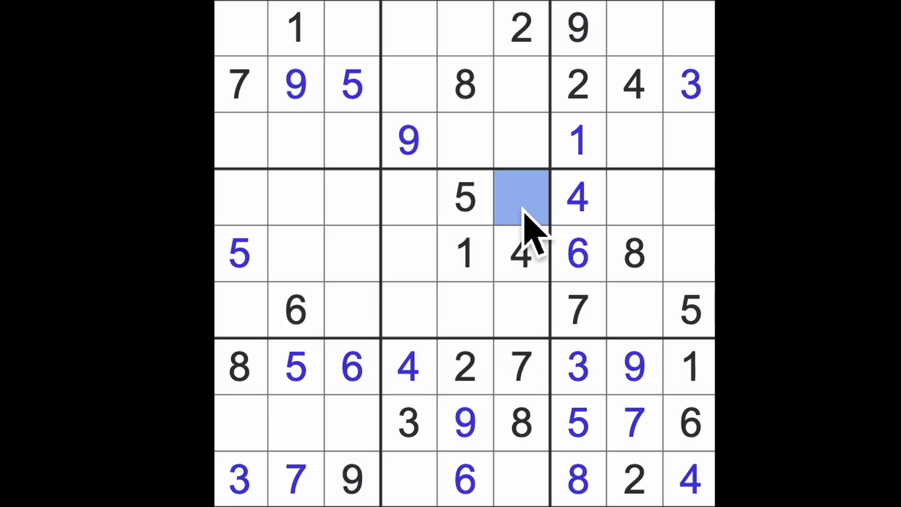
pyautogui.write('6')
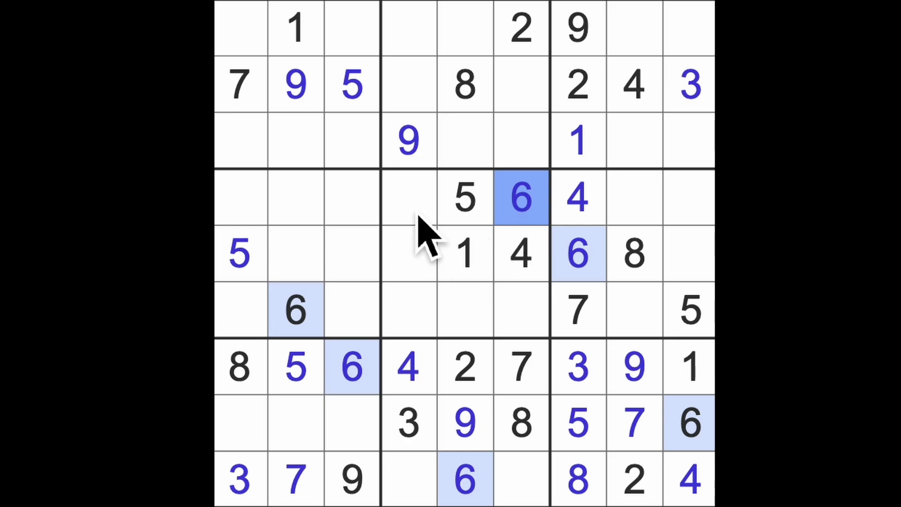
# Check column 4, row 6 and column 5, placing the 9 at row 6 column 6
pyautogui.moveTo(410, 197); pyautogui.dragTo(419, 328)
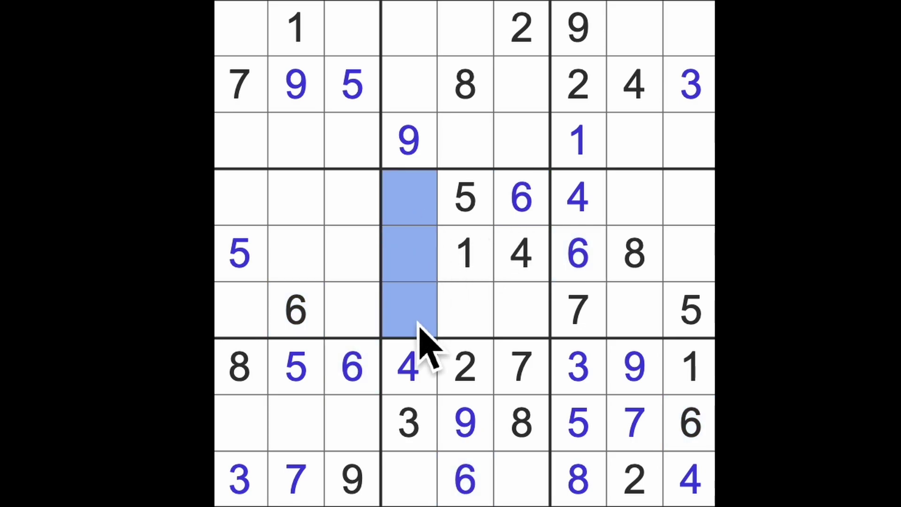
pyautogui.moveTo(465, 310); pyautogui.dragTo(525, 314)
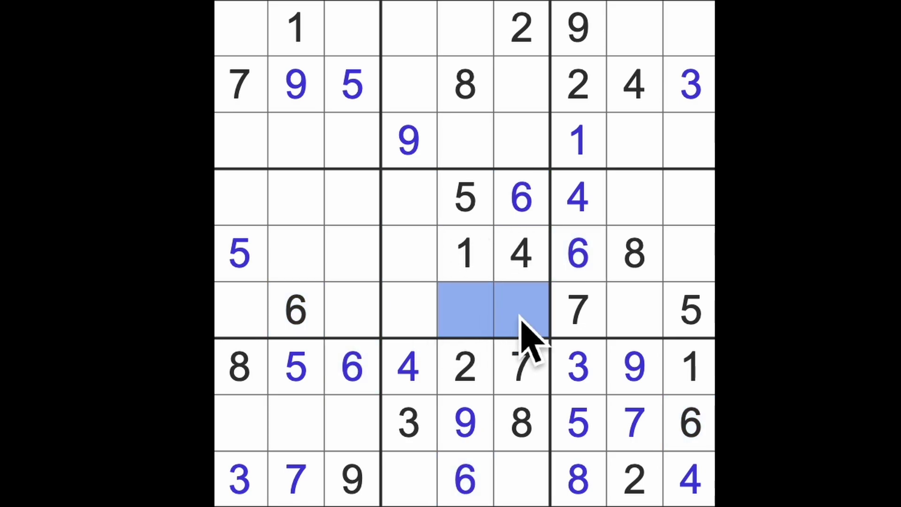
pyautogui.moveTo(486, 427); pyautogui.dragTo(486, 369)
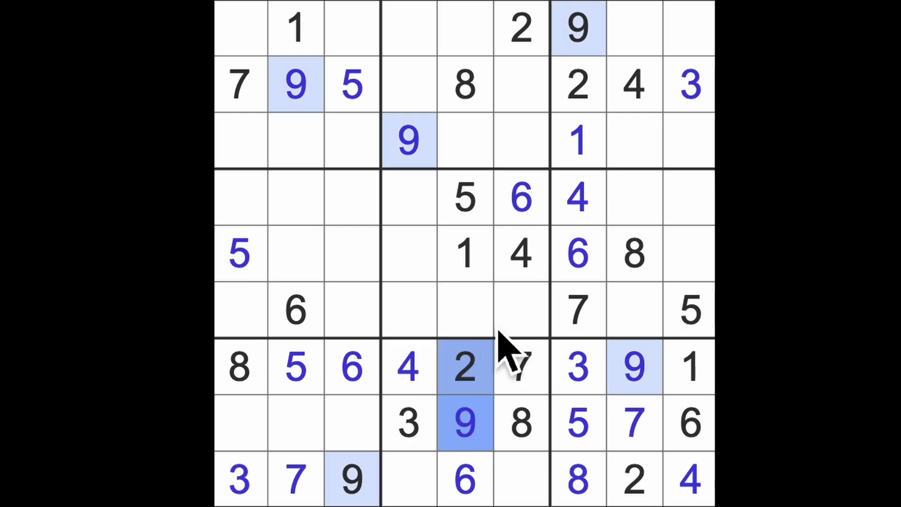
pyautogui.click(521, 310)
pyautogui.write('9')
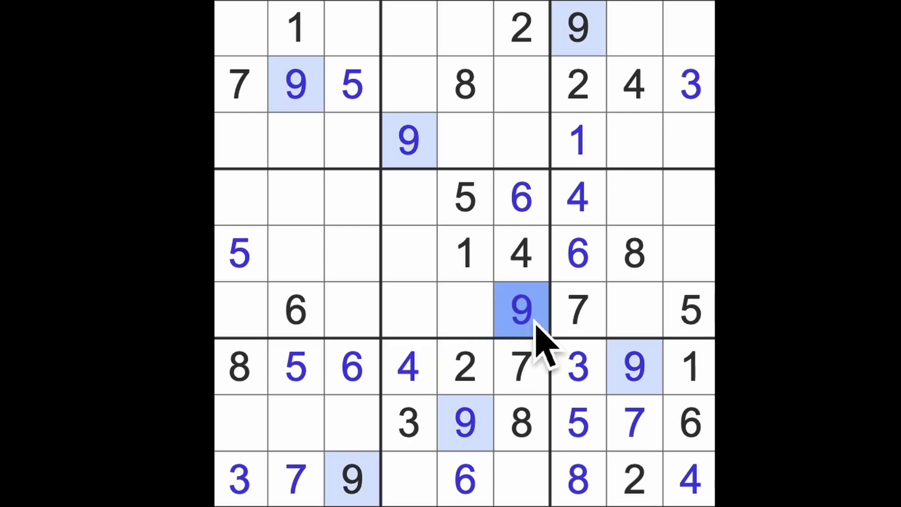
pyautogui.click(468, 314)
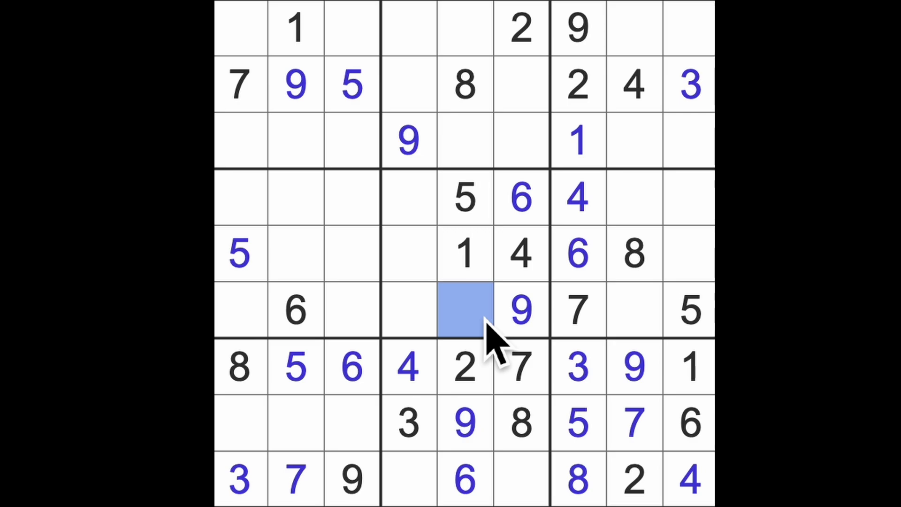
pyautogui.write('3')
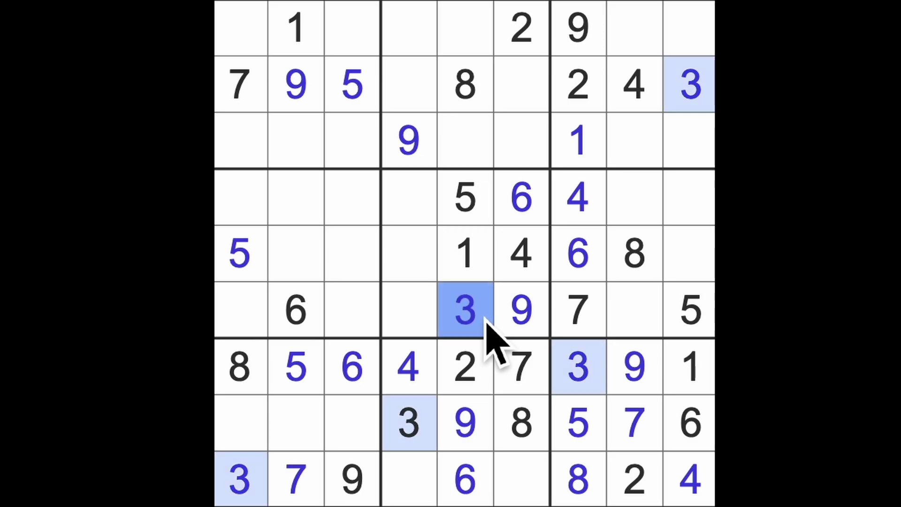
# Scan columns 4–5 and row 3, placing 3s at row 3 column 6 and row 1 column 3
pyautogui.moveTo(465, 311); pyautogui.dragTo(466, 43)
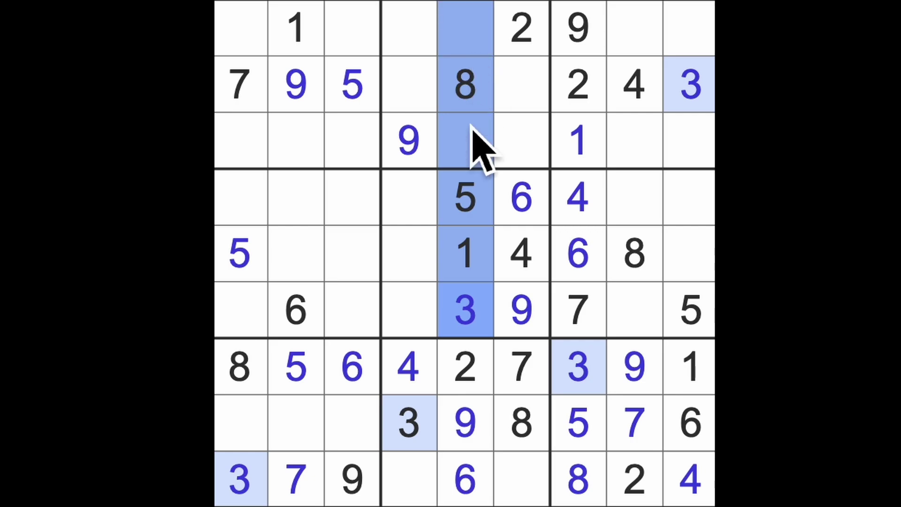
pyautogui.keyDown('ctrl'); pyautogui.click(412, 422); pyautogui.keyUp('ctrl')
pyautogui.moveTo(412, 423); pyautogui.dragTo(411, 28)
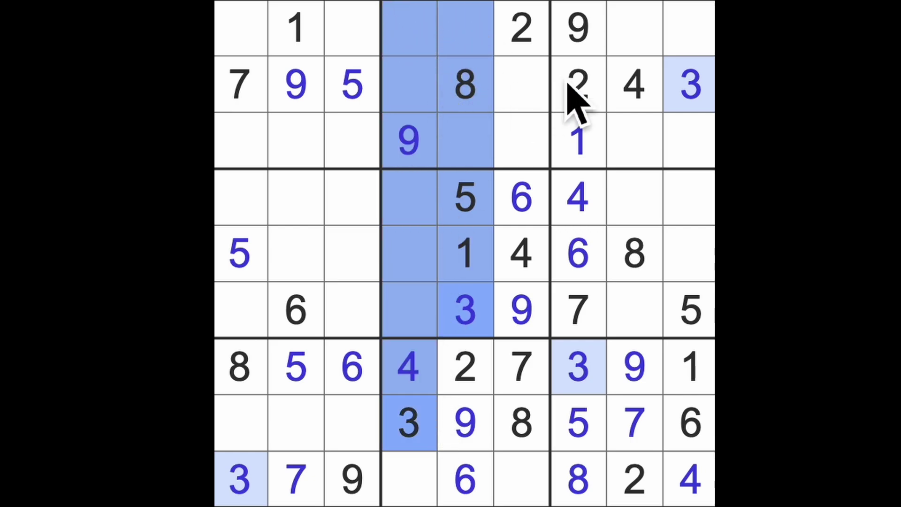
pyautogui.click(521, 141)
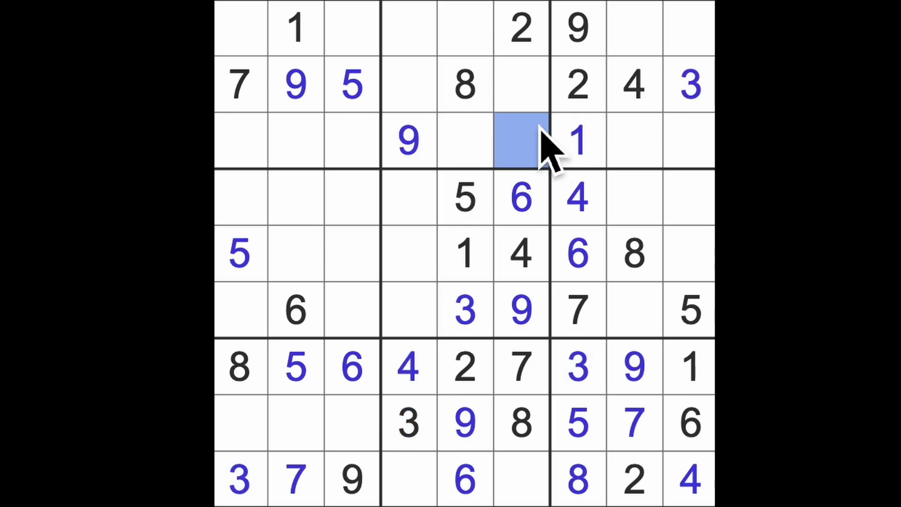
pyautogui.write('3')
pyautogui.moveTo(521, 141); pyautogui.dragTo(296, 141)
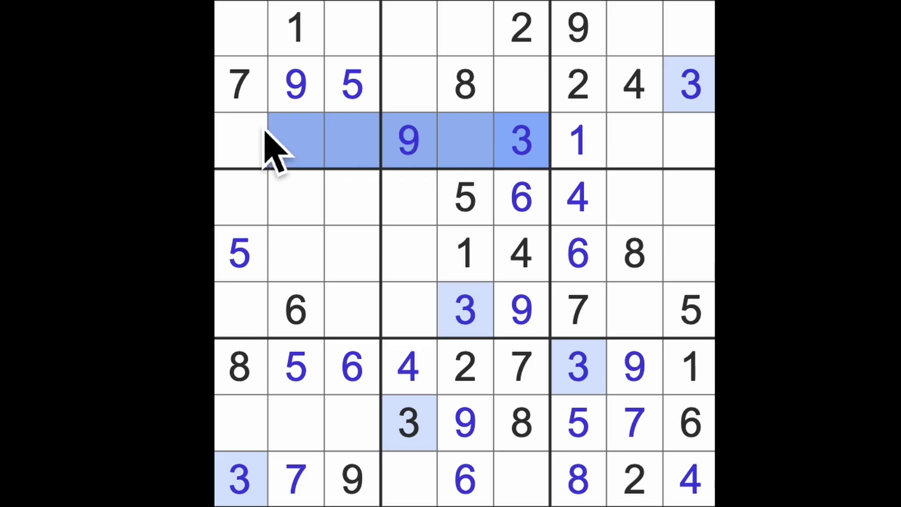
pyautogui.moveTo(240, 486); pyautogui.dragTo(239, 28)
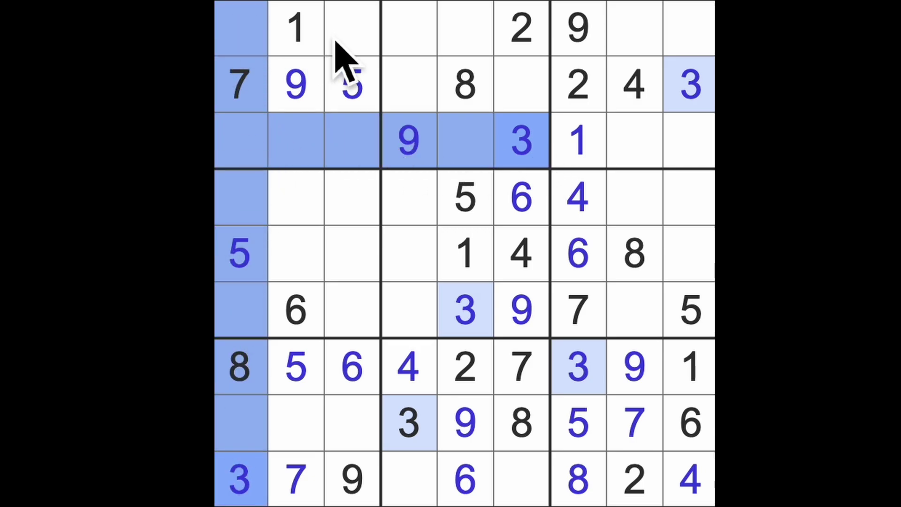
pyautogui.click(352, 35)
pyautogui.write('3')
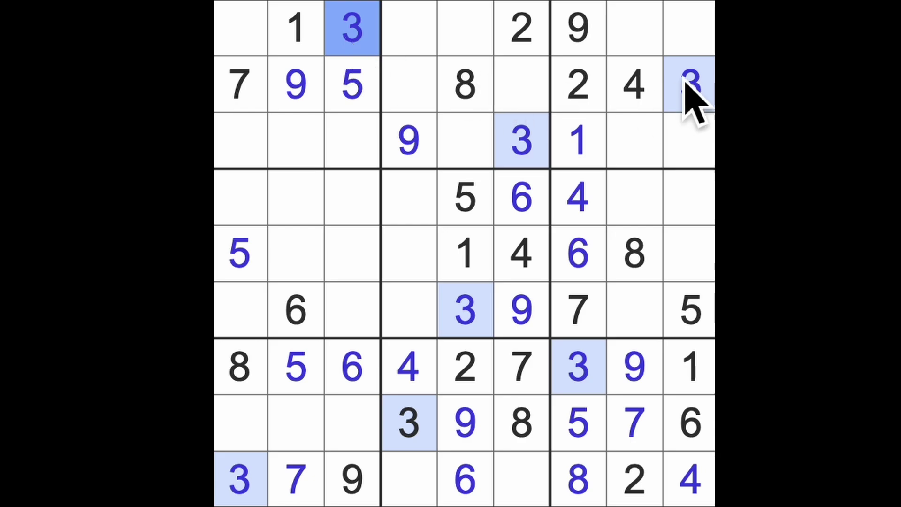
# Check columns 9 and 3 and rows 4 and 6, placing 3s at r4c8 and r5c2
pyautogui.moveTo(691, 92); pyautogui.dragTo(694, 290)
pyautogui.moveTo(464, 309); pyautogui.dragTo(633, 310)
pyautogui.click(634, 200)
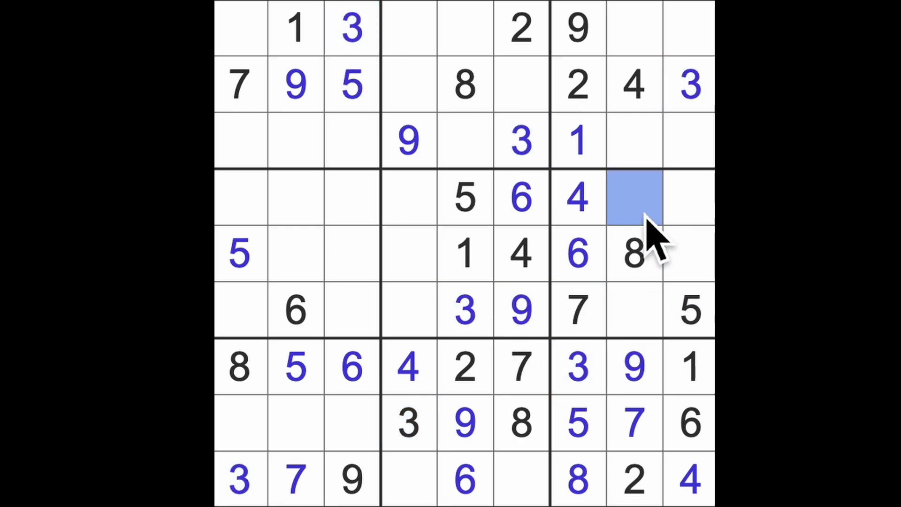
pyautogui.write('3')
pyautogui.moveTo(635, 201); pyautogui.dragTo(239, 201)
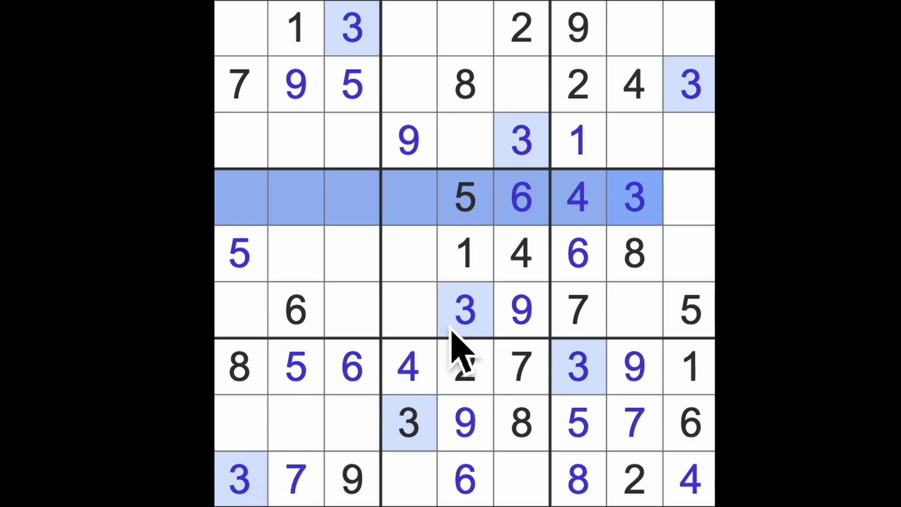
pyautogui.moveTo(461, 310); pyautogui.dragTo(240, 314)
pyautogui.moveTo(352, 28); pyautogui.dragTo(352, 296)
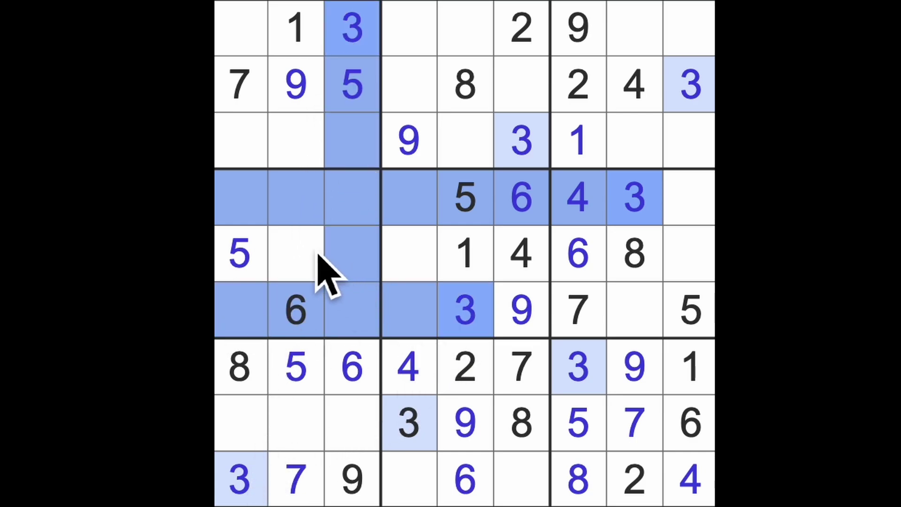
pyautogui.click(296, 254)
pyautogui.write('3')
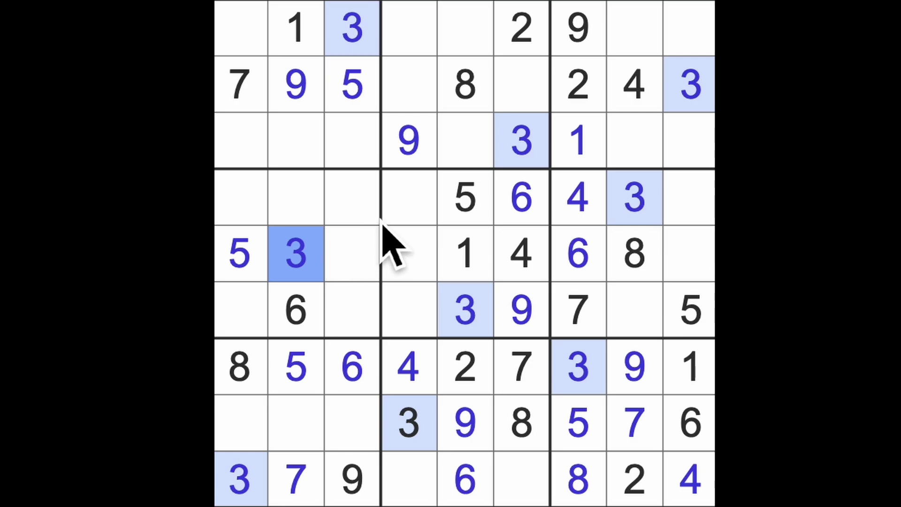
# Work out where 9 fits in the middle-left box and place it at row 4 column 1
pyautogui.moveTo(408, 141); pyautogui.dragTo(409, 268)
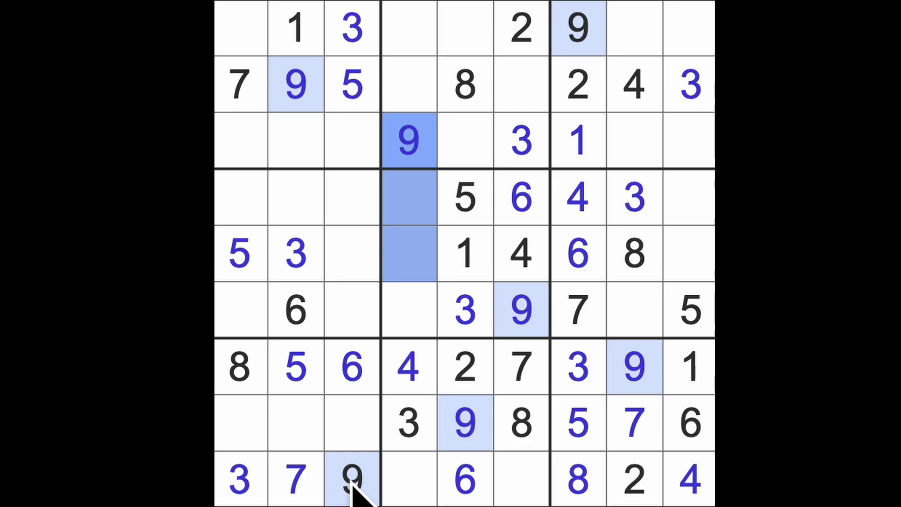
pyautogui.moveTo(352, 479); pyautogui.dragTo(352, 254)
pyautogui.click(691, 268)
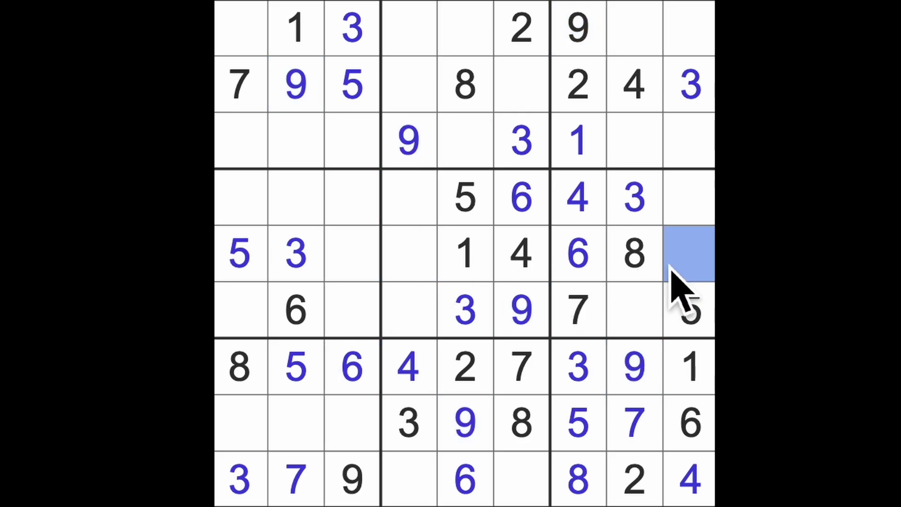
pyautogui.write('9')
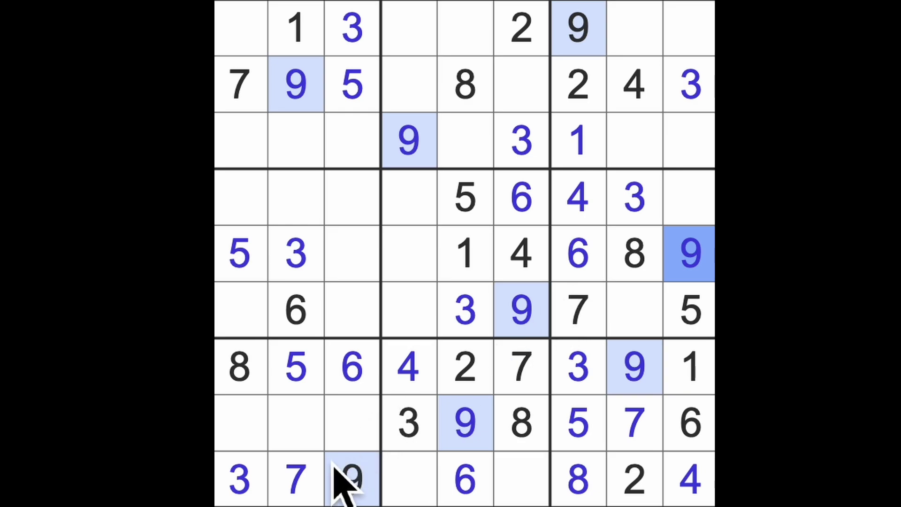
pyautogui.moveTo(352, 487); pyautogui.dragTo(374, 215)
pyautogui.moveTo(296, 84); pyautogui.dragTo(296, 201)
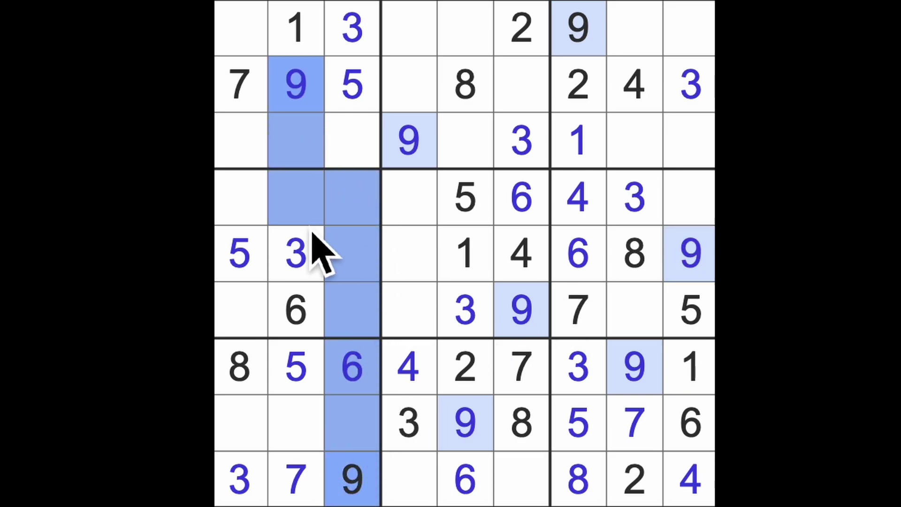
pyautogui.moveTo(522, 309); pyautogui.dragTo(293, 328)
pyautogui.click(243, 201)
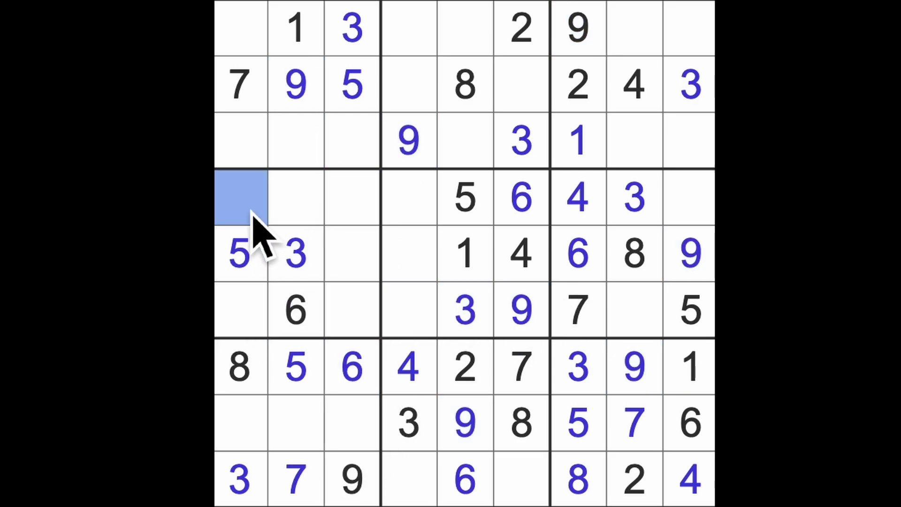
pyautogui.write('9')
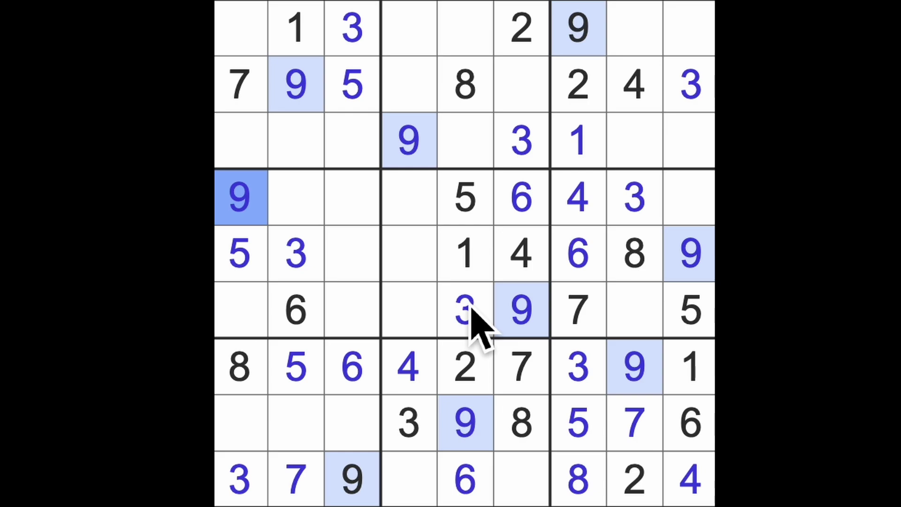
# Place 1s at row 6 column 8 and row 4 column 3
pyautogui.moveTo(690, 373); pyautogui.dragTo(693, 197)
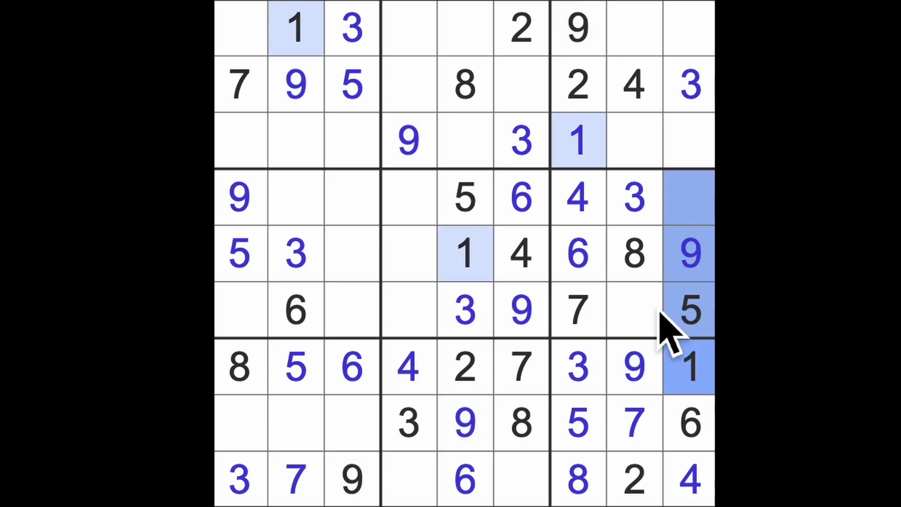
pyautogui.click(637, 313)
pyautogui.write('1')
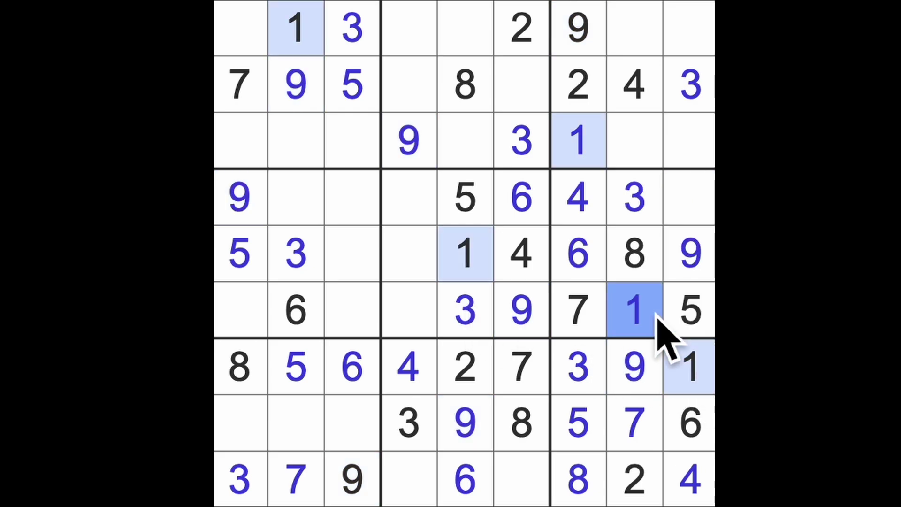
pyautogui.moveTo(637, 314); pyautogui.dragTo(391, 282)
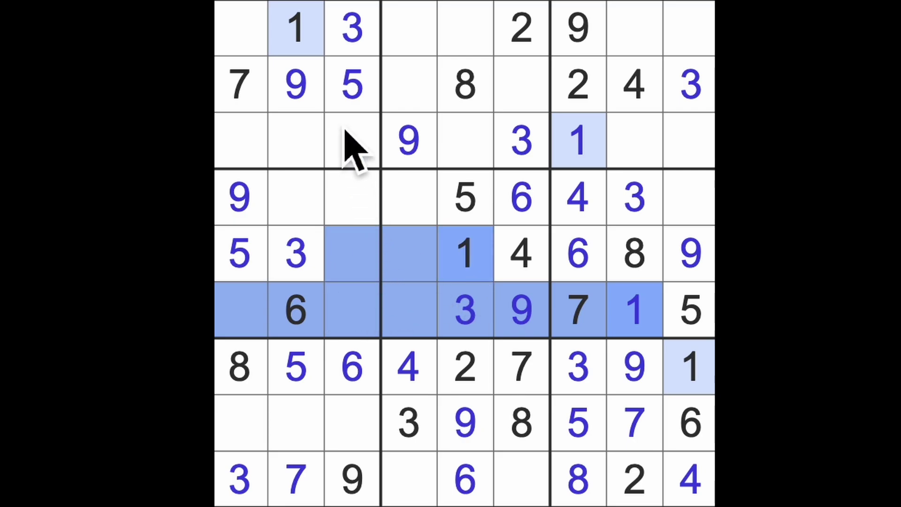
pyautogui.moveTo(295, 88); pyautogui.dragTo(295, 200)
pyautogui.click(352, 201)
pyautogui.write('1')
# Enter 2 at r4c9, 7 at r4c4, 8 at r4c2, 8 at r6c4, 2 at r5c4 and 7 at r5c3
pyautogui.click(690, 205)
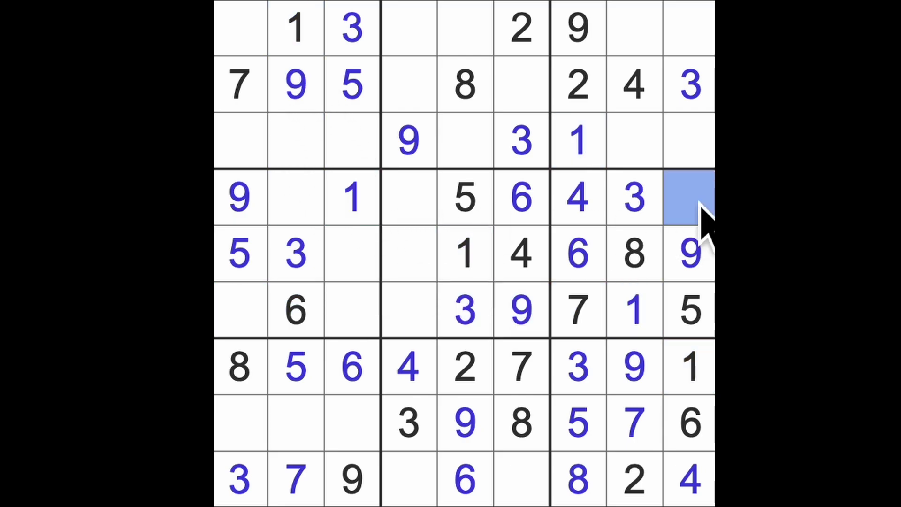
pyautogui.write('2')
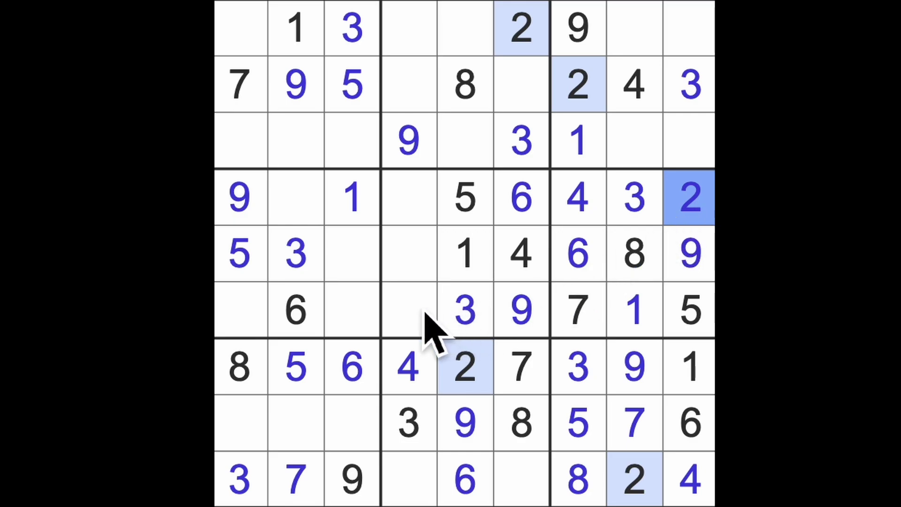
pyautogui.moveTo(297, 479); pyautogui.dragTo(296, 204)
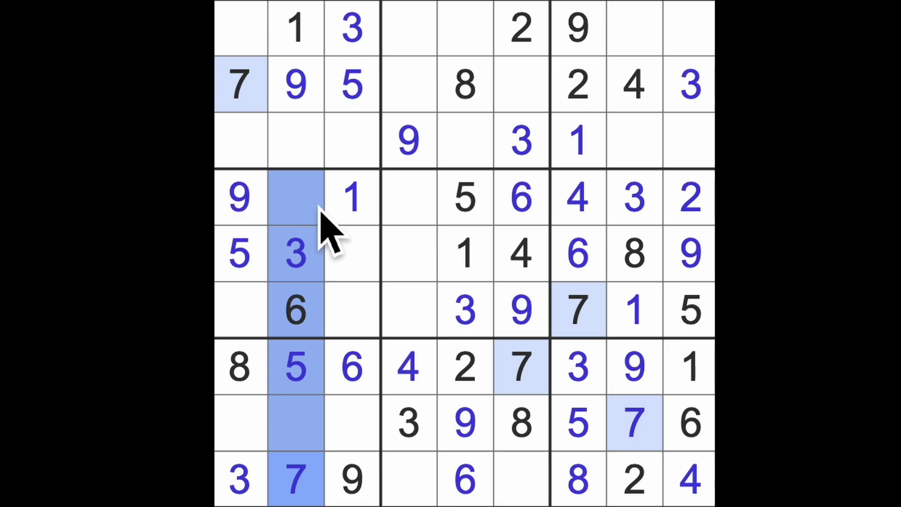
pyautogui.click(423, 211)
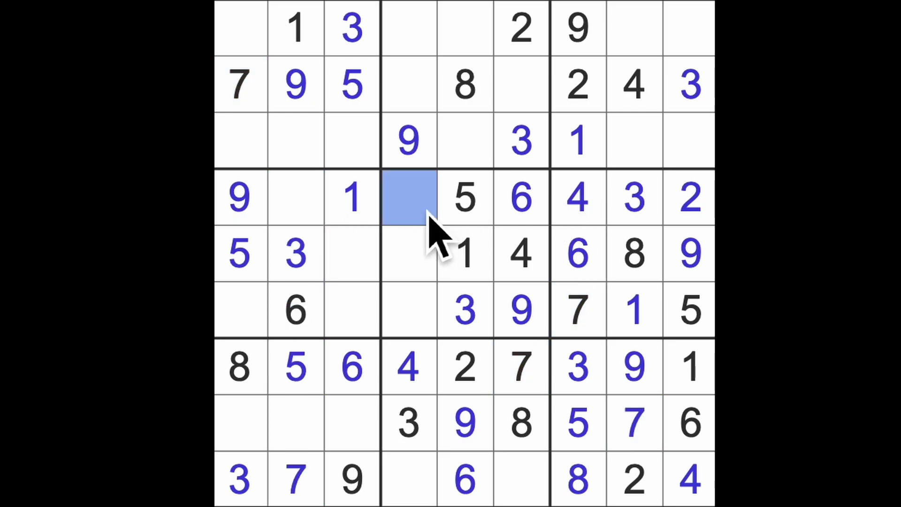
pyautogui.write('7')
pyautogui.click(296, 204)
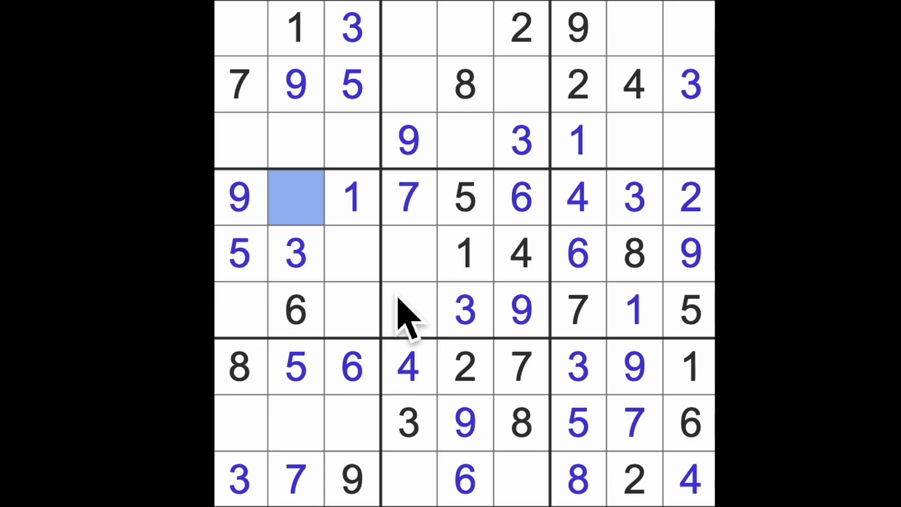
pyautogui.write('8')
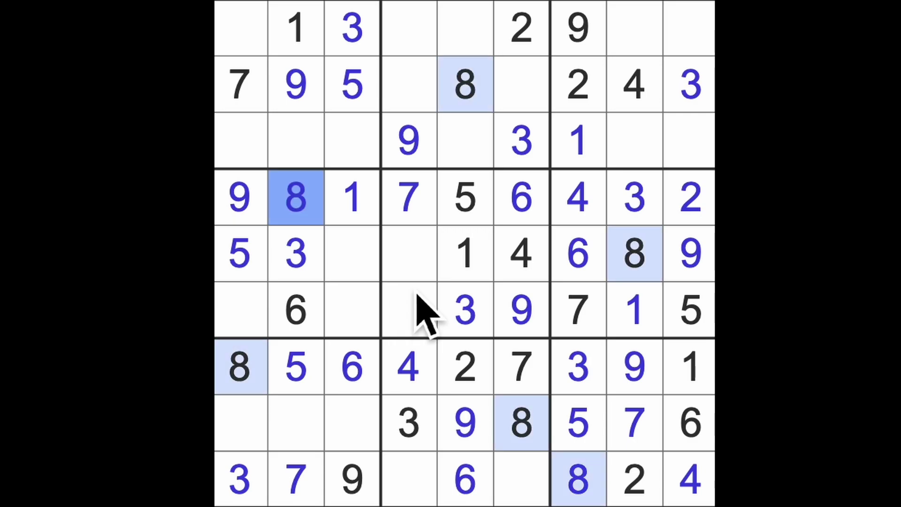
pyautogui.click(409, 309)
pyautogui.write('8')
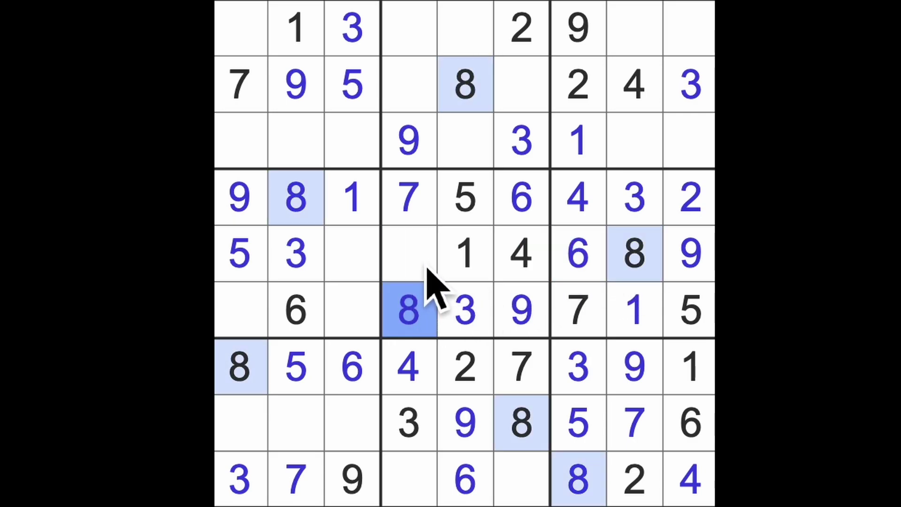
pyautogui.click(410, 256)
pyautogui.write('2')
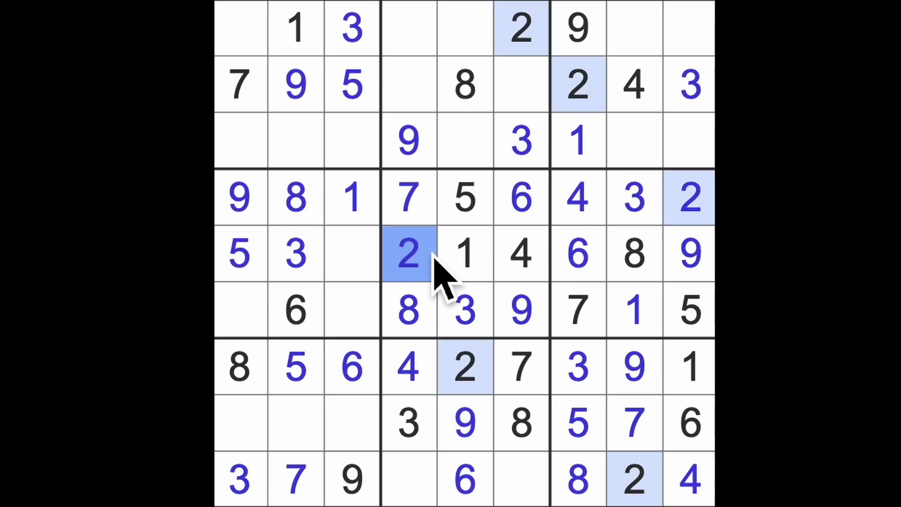
pyautogui.click(371, 277)
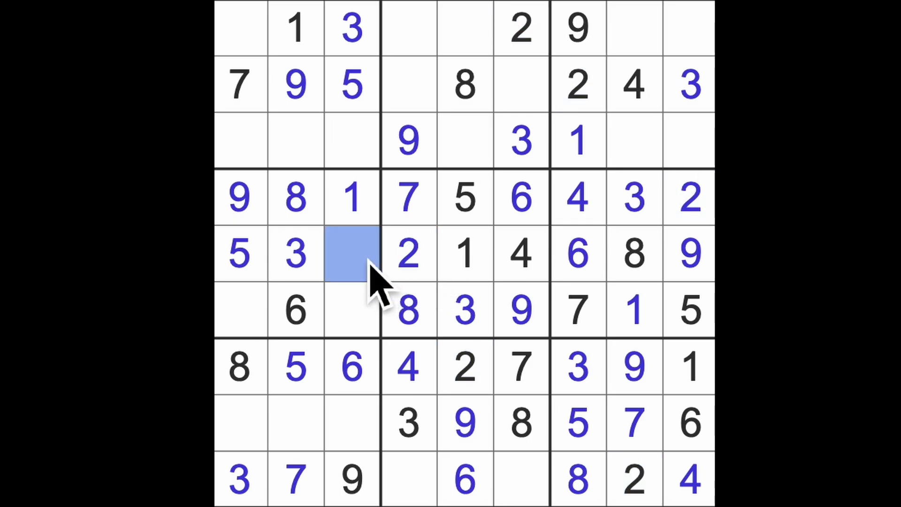
pyautogui.write('7')
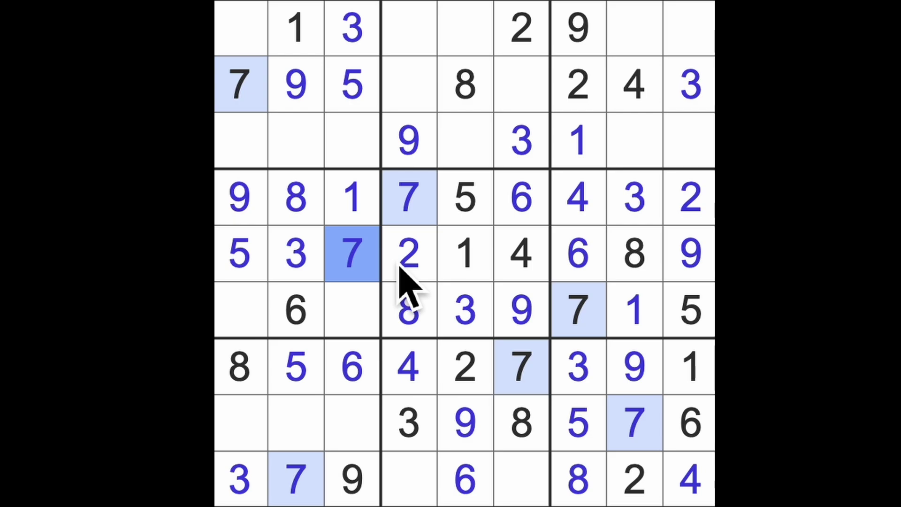
# Check columns 2 and 3 for 1s and enter 1 at row 8 column 1
pyautogui.click(693, 370)
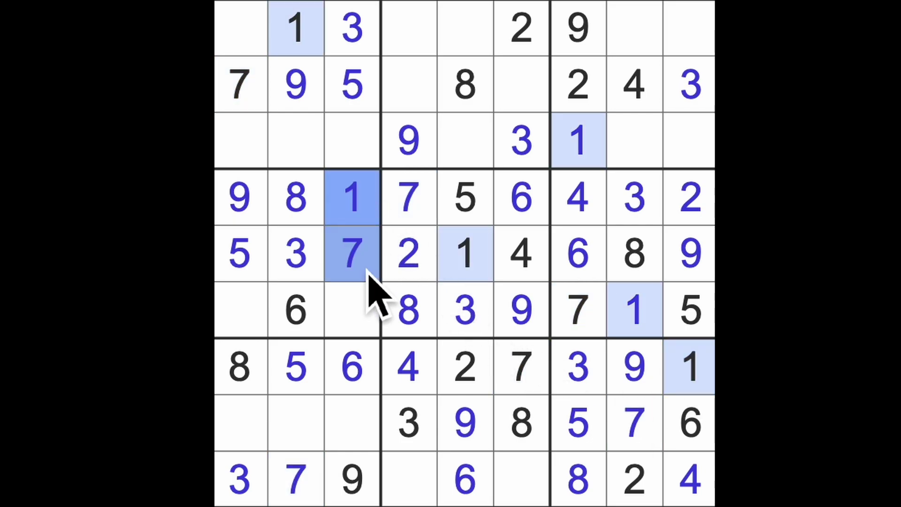
pyautogui.moveTo(352, 197); pyautogui.dragTo(352, 423)
pyautogui.keyDown('ctrl'); pyautogui.click(296, 28); pyautogui.keyUp('ctrl')
pyautogui.moveTo(297, 28); pyautogui.dragTo(296, 479)
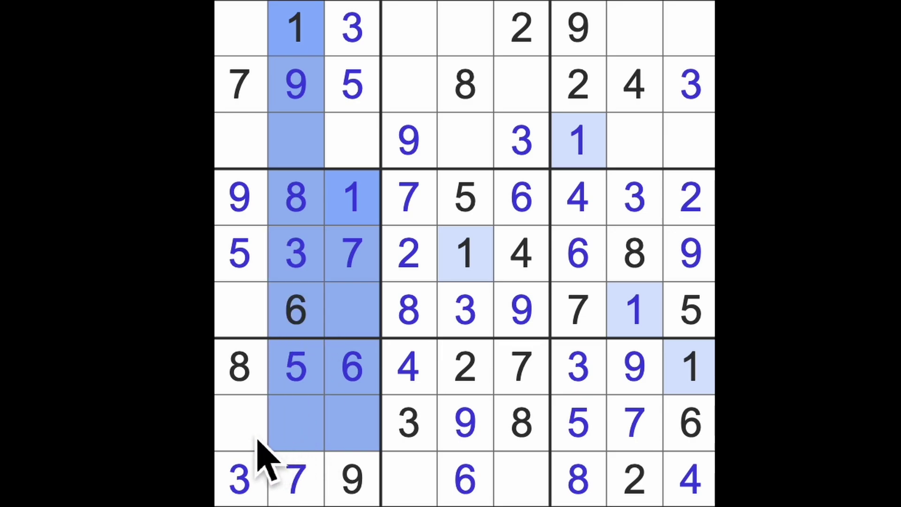
pyautogui.click(243, 422)
pyautogui.write('1')
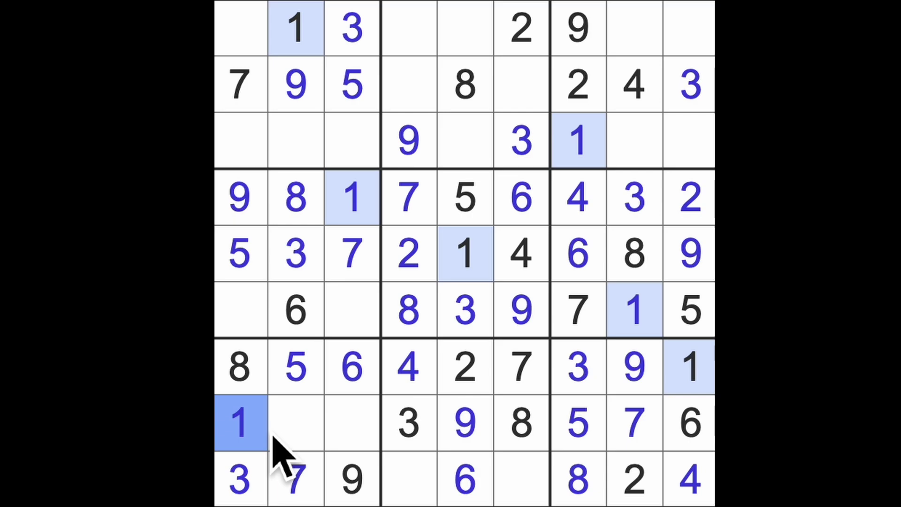
# Review the 2s, 4s and 5s, placing 5s at row 1 column 4 and row 3 column 8
pyautogui.click(465, 366)
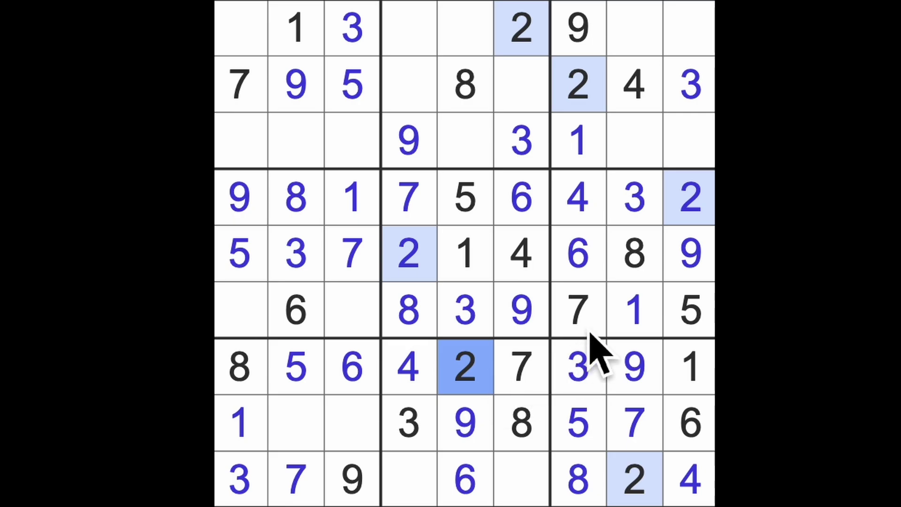
pyautogui.click(602, 211)
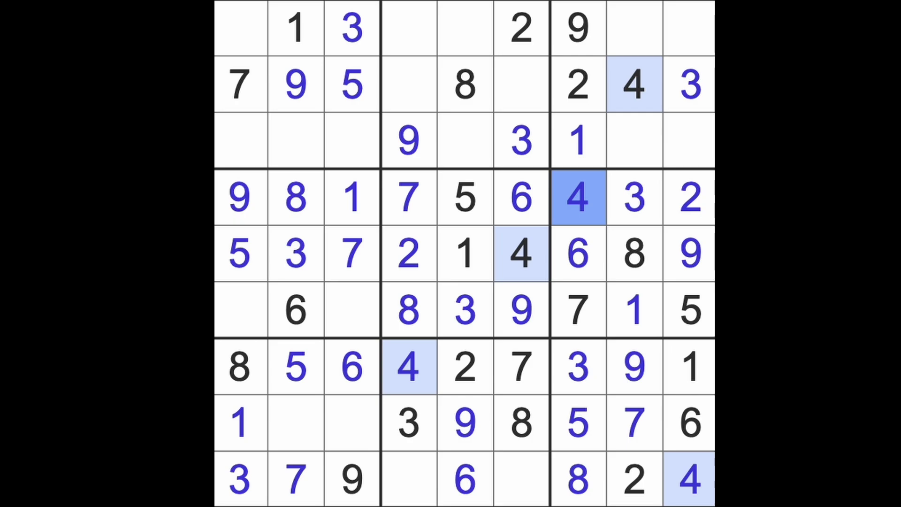
pyautogui.click(690, 310)
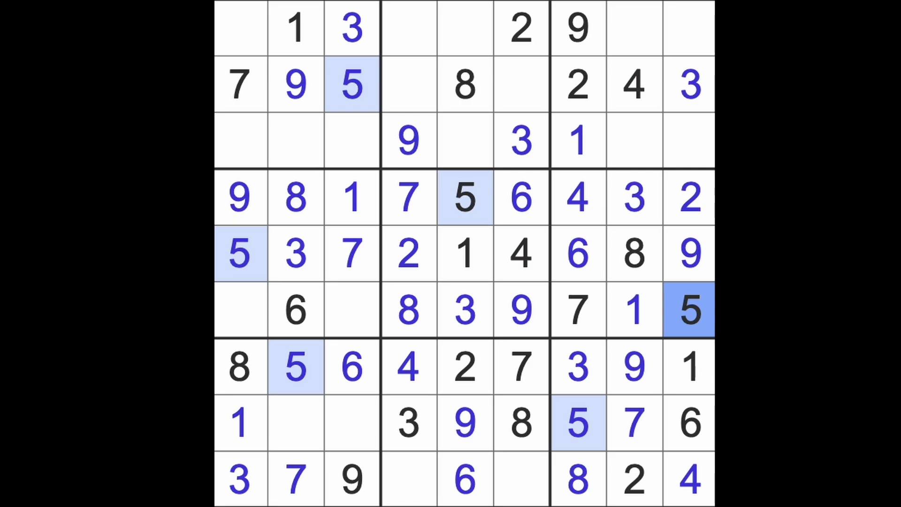
pyautogui.moveTo(465, 198); pyautogui.dragTo(469, 30)
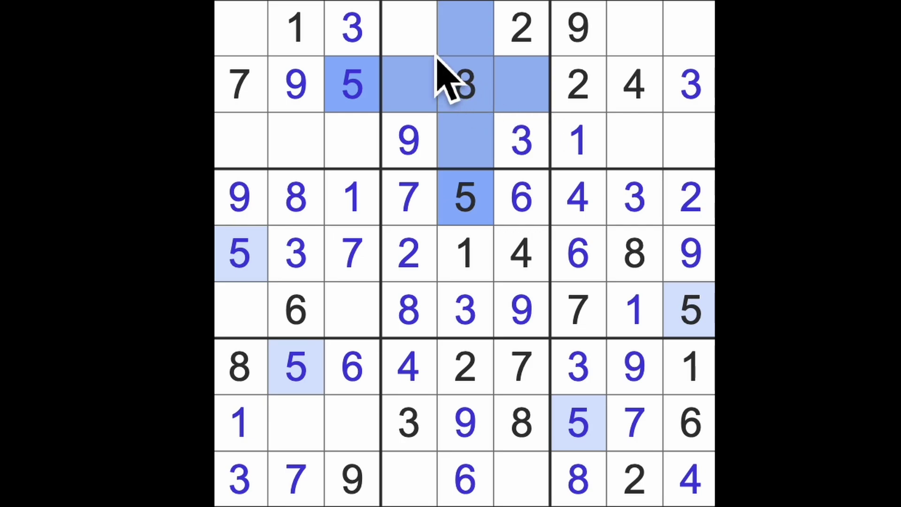
pyautogui.click(411, 28)
pyautogui.write('5')
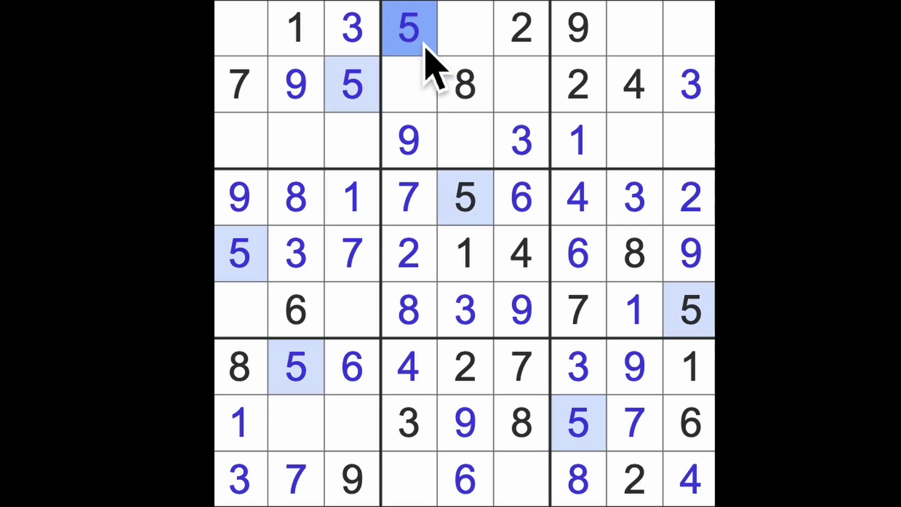
pyautogui.moveTo(411, 28); pyautogui.dragTo(688, 28)
pyautogui.moveTo(688, 310); pyautogui.dragTo(689, 85)
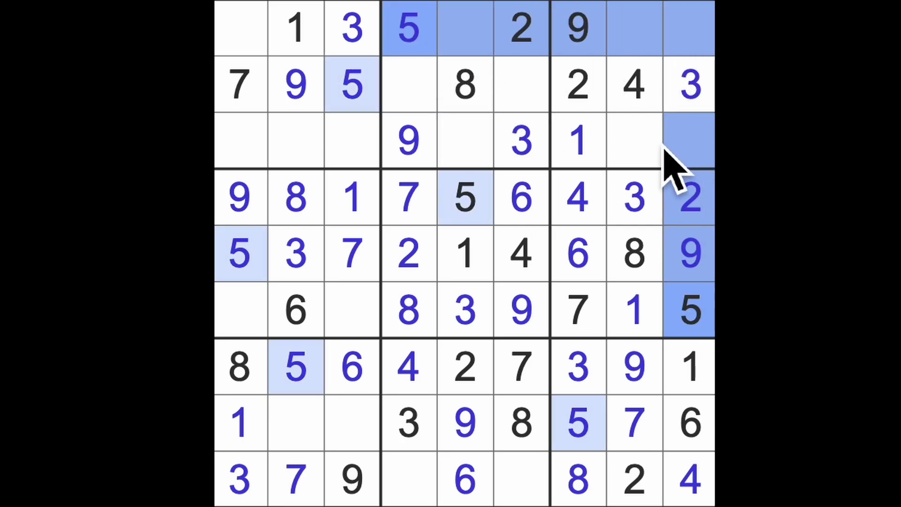
pyautogui.click(634, 141)
pyautogui.write('5')
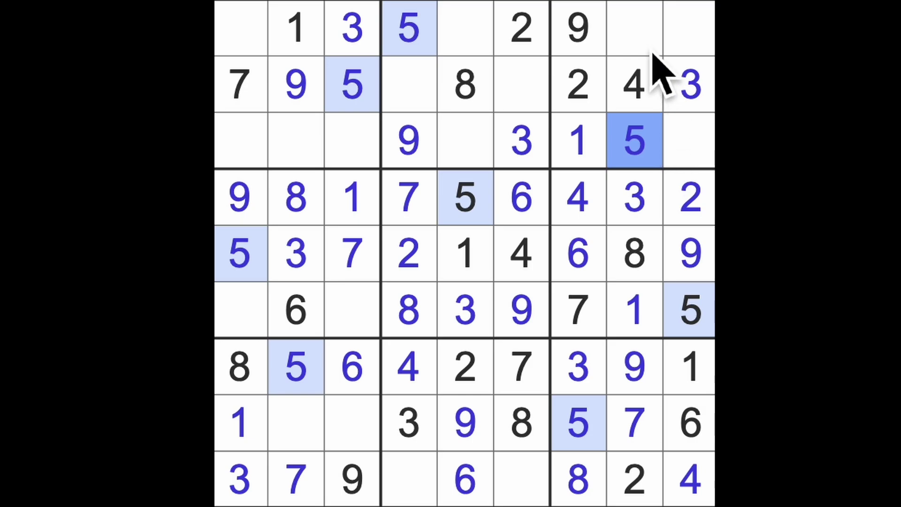
# Place 6s at row 1 column 8 and row 3 column 1 after checking the top row
pyautogui.click(662, 71)
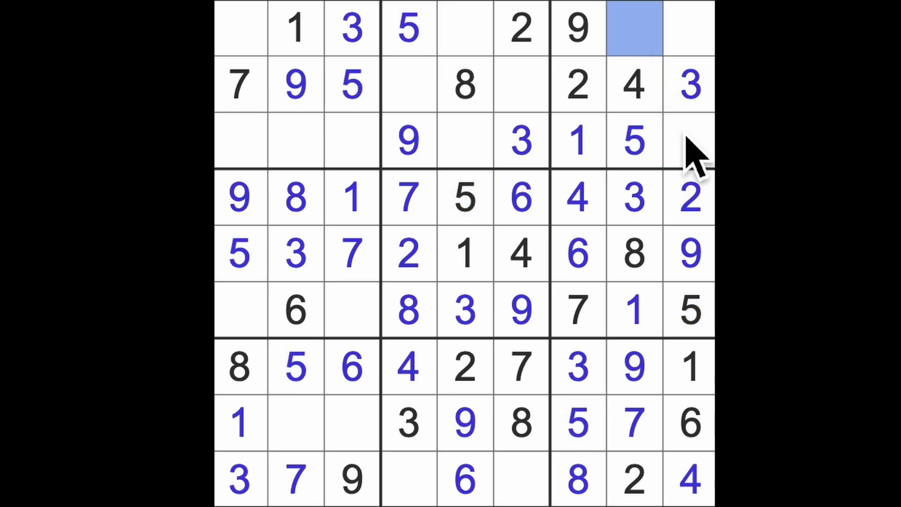
pyautogui.write('6')
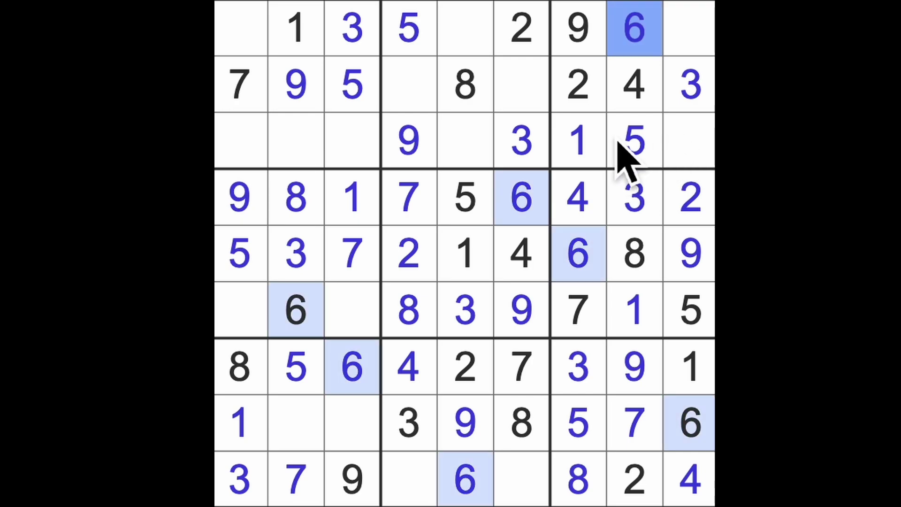
pyautogui.moveTo(637, 29); pyautogui.dragTo(239, 28)
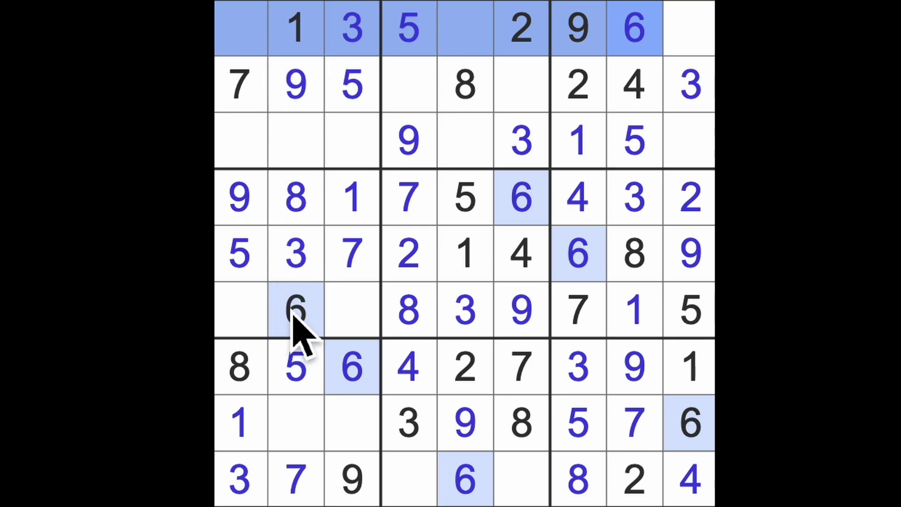
pyautogui.moveTo(296, 310); pyautogui.dragTo(296, 141)
pyautogui.moveTo(352, 366); pyautogui.dragTo(352, 140)
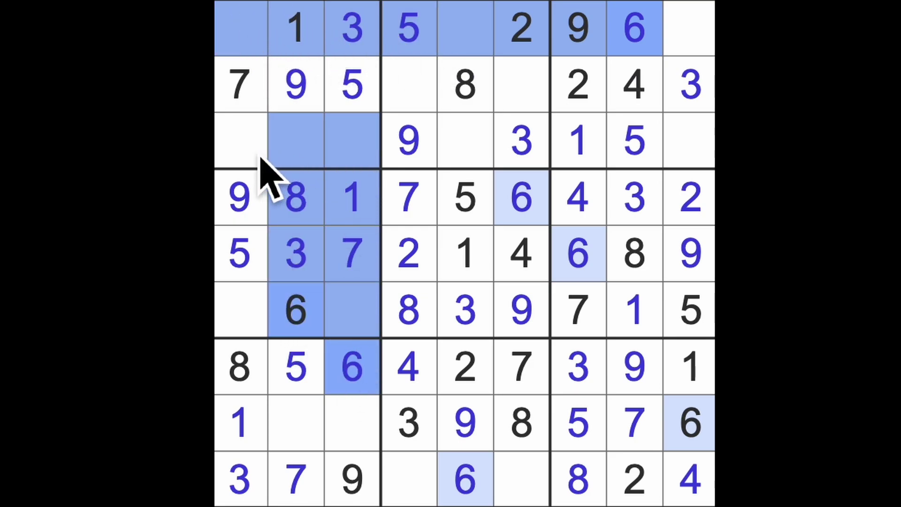
pyautogui.click(244, 141)
pyautogui.press('6')
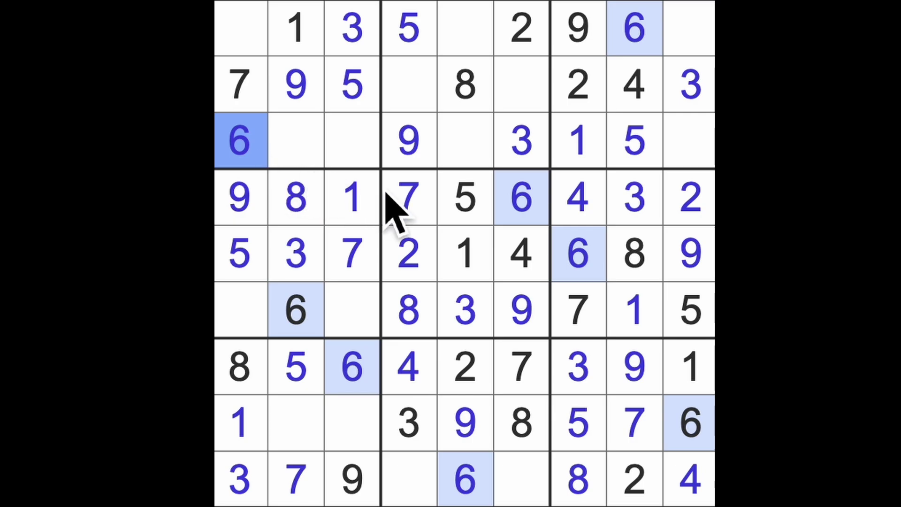
pyautogui.click(579, 310)
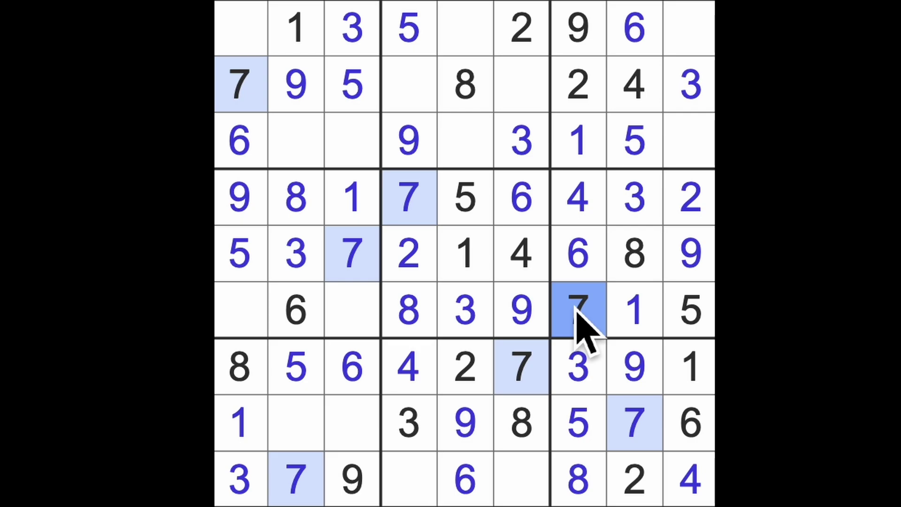
# Place 8s at row 3 column 3 and row 1 column 9
pyautogui.click(635, 254)
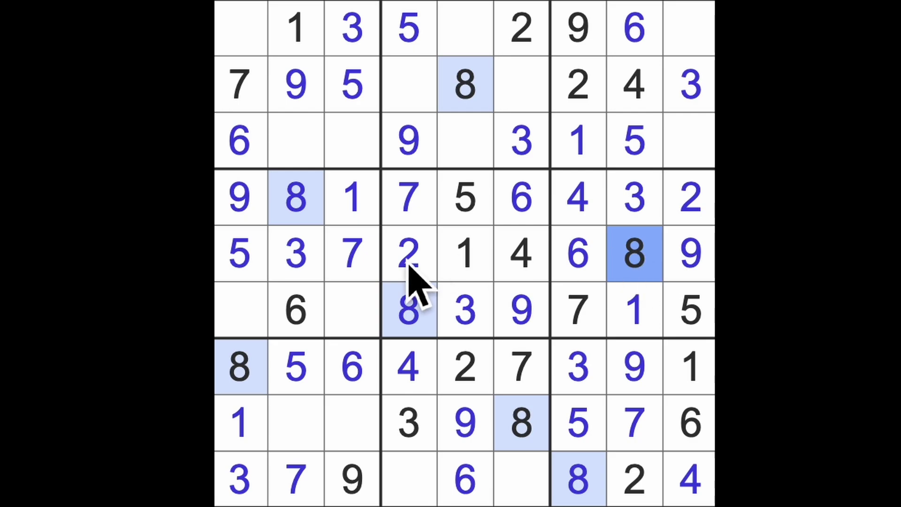
pyautogui.moveTo(240, 370); pyautogui.dragTo(240, 29)
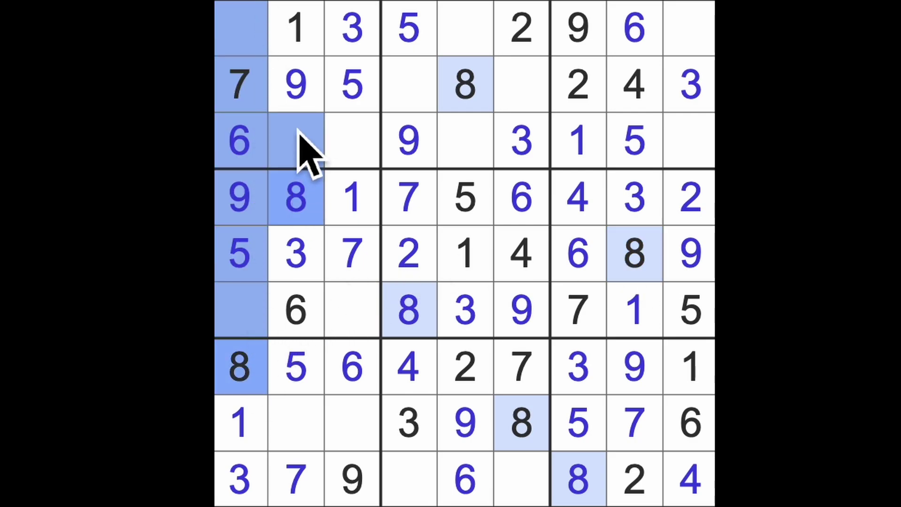
pyautogui.click(352, 141)
pyautogui.write('8')
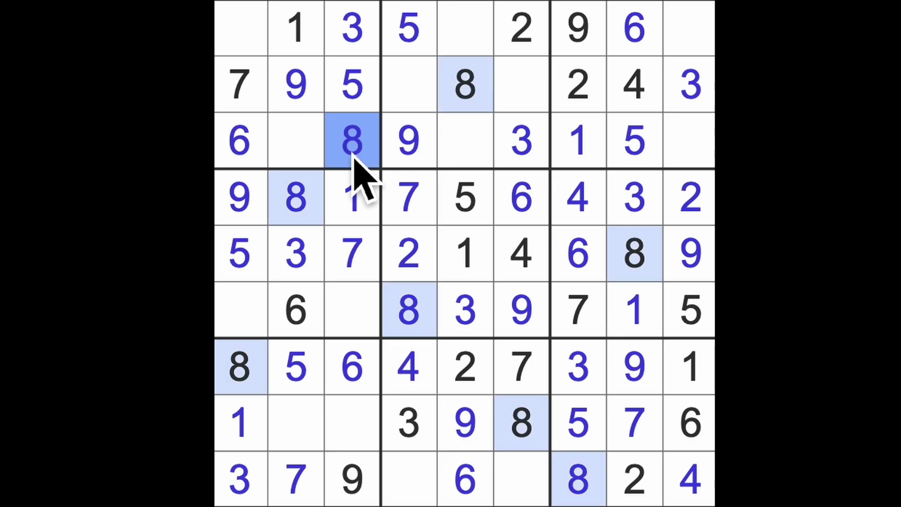
pyautogui.moveTo(352, 142); pyautogui.dragTo(690, 141)
pyautogui.click(690, 28)
pyautogui.write('8')
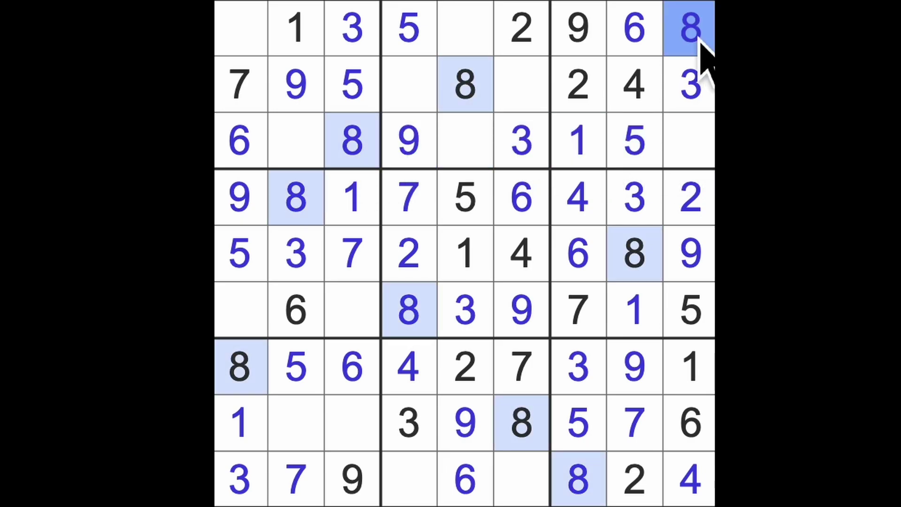
# Place 7s at row 3 column 9 and row 1 column 5
pyautogui.click(693, 148)
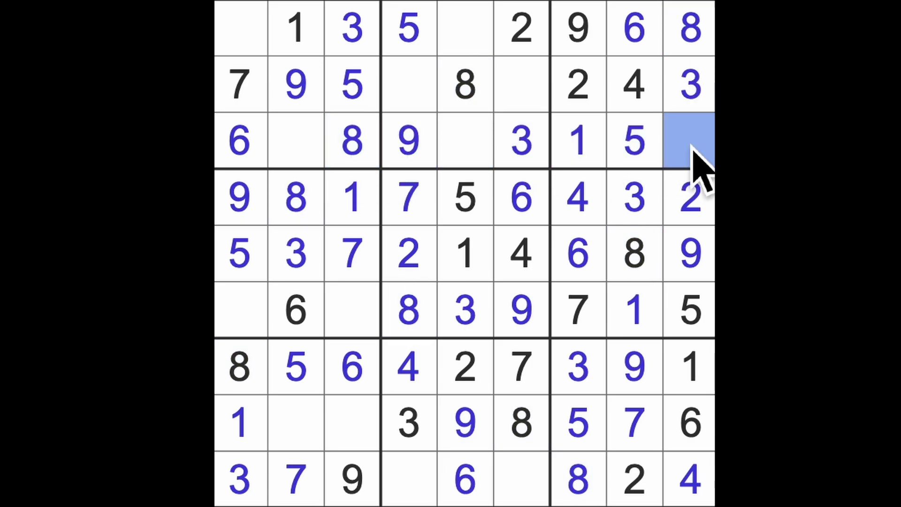
pyautogui.write('7')
pyautogui.moveTo(694, 148); pyautogui.dragTo(466, 141)
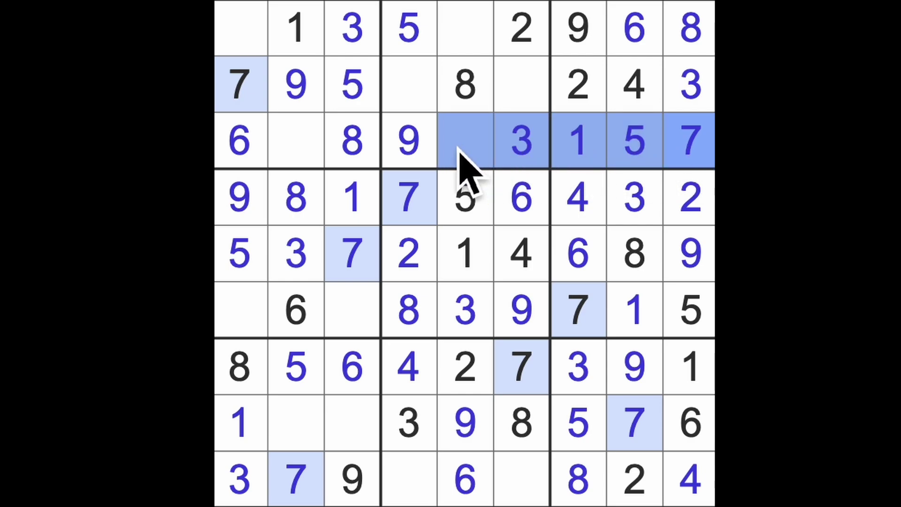
pyautogui.moveTo(240, 85); pyautogui.dragTo(422, 85)
pyautogui.click(464, 32)
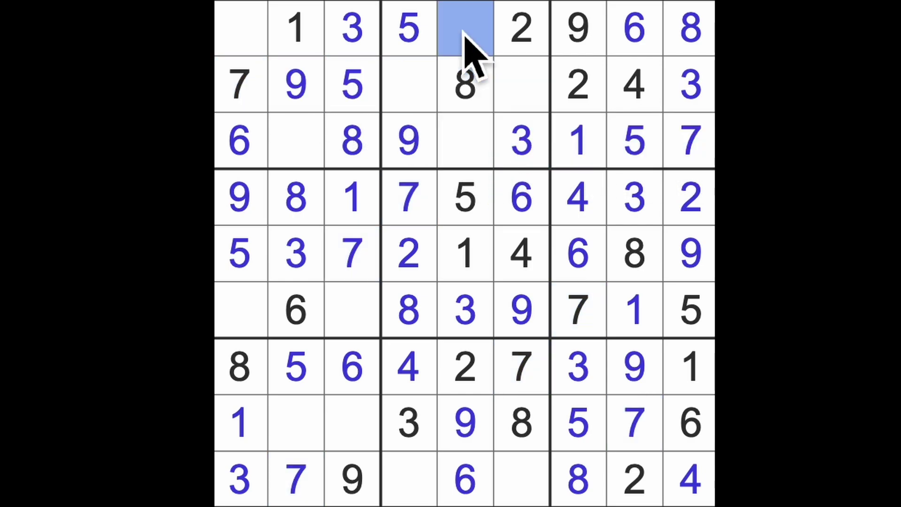
pyautogui.write('7')
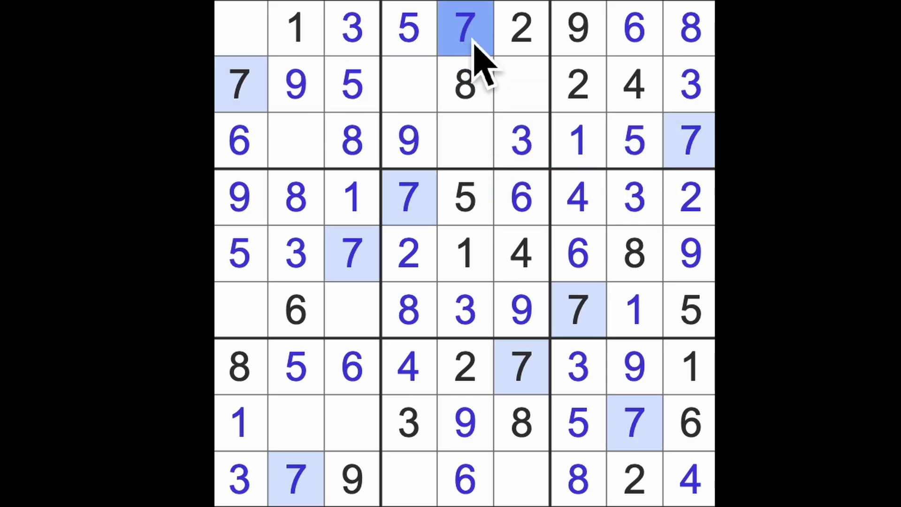
# Fill the empty middle cell of row 3 and the top-left corner cell
pyautogui.click(410, 85)
pyautogui.keyDown('ctrl'); pyautogui.click(523, 84); pyautogui.keyUp('ctrl')
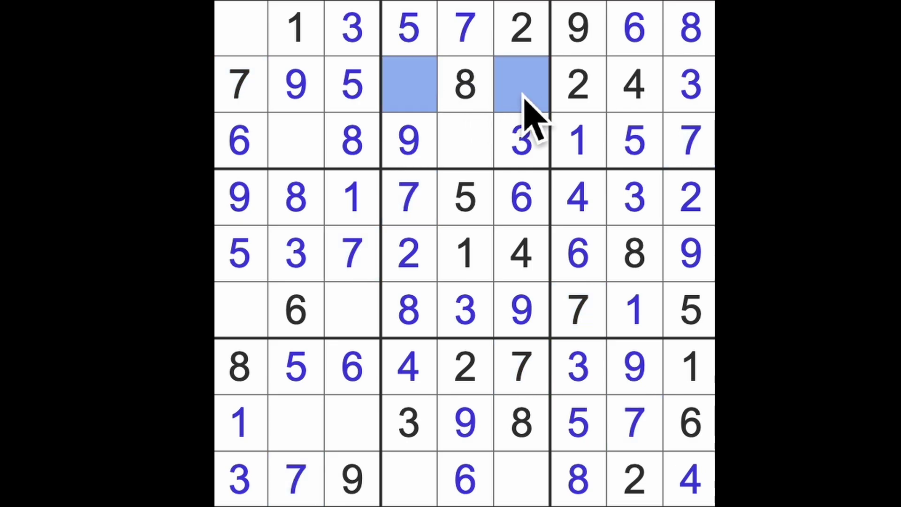
pyautogui.click(467, 141)
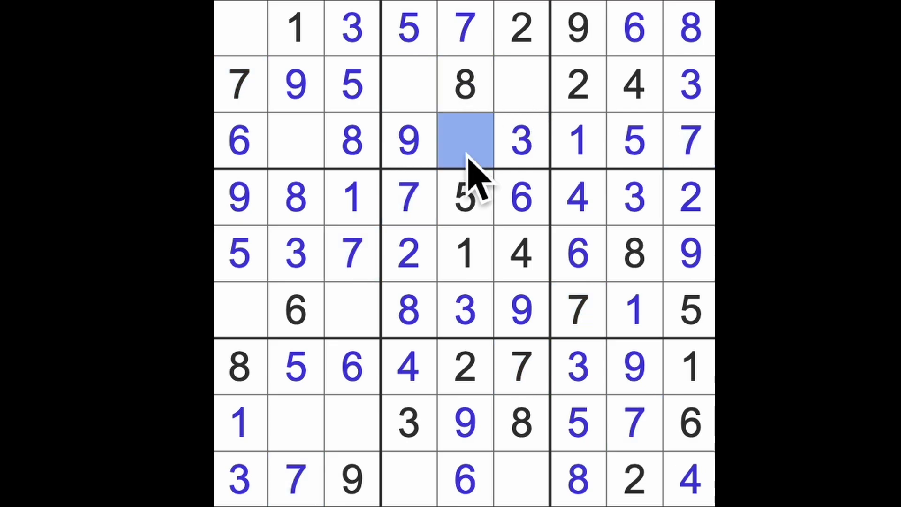
pyautogui.write('4')
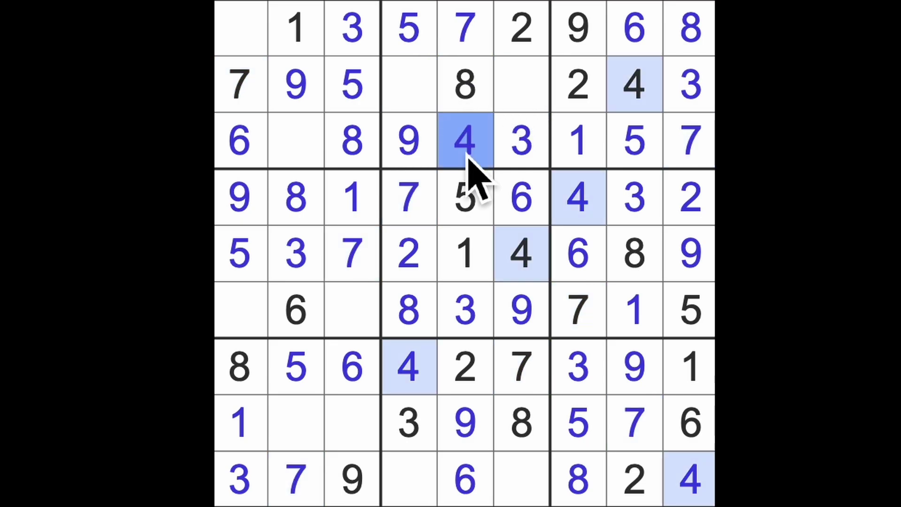
pyautogui.moveTo(466, 141); pyautogui.dragTo(296, 141)
pyautogui.click(240, 28)
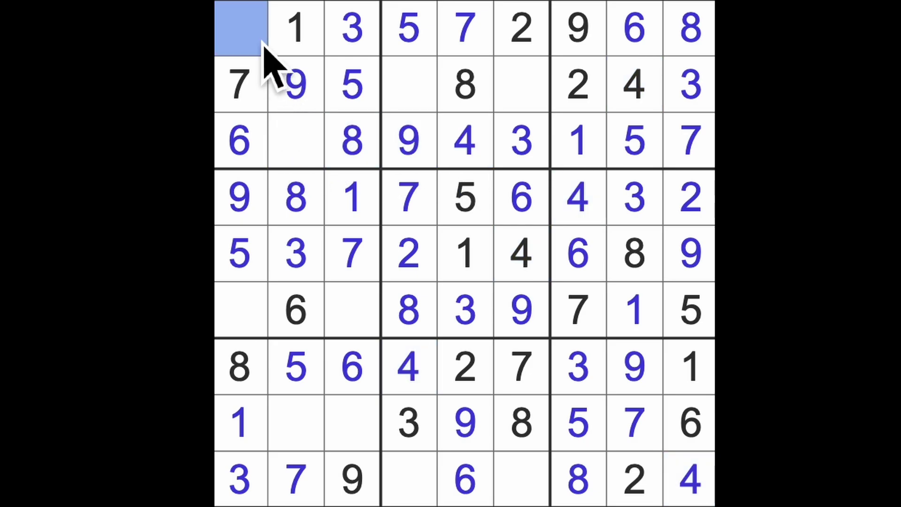
pyautogui.write('4')
# Fill the gaps in row 3 column 2 and the left cells of rows 8 and 6
pyautogui.click(295, 148)
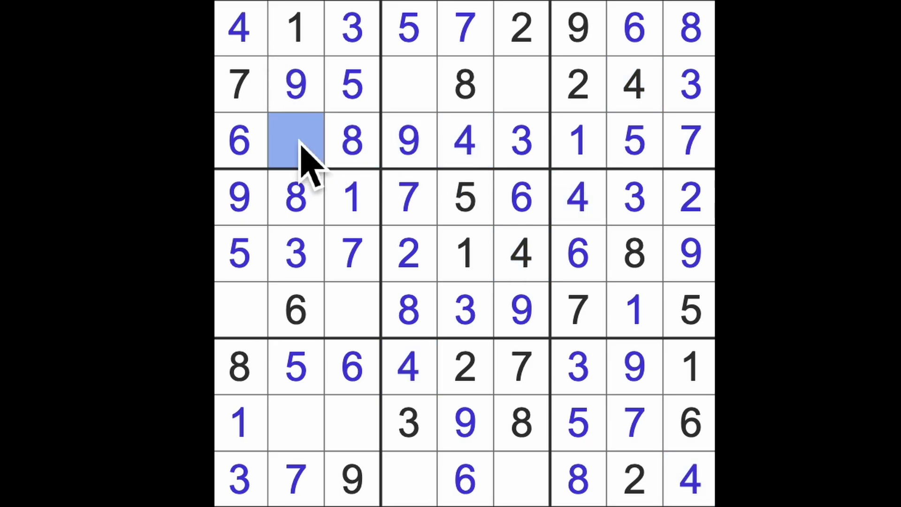
pyautogui.write('2')
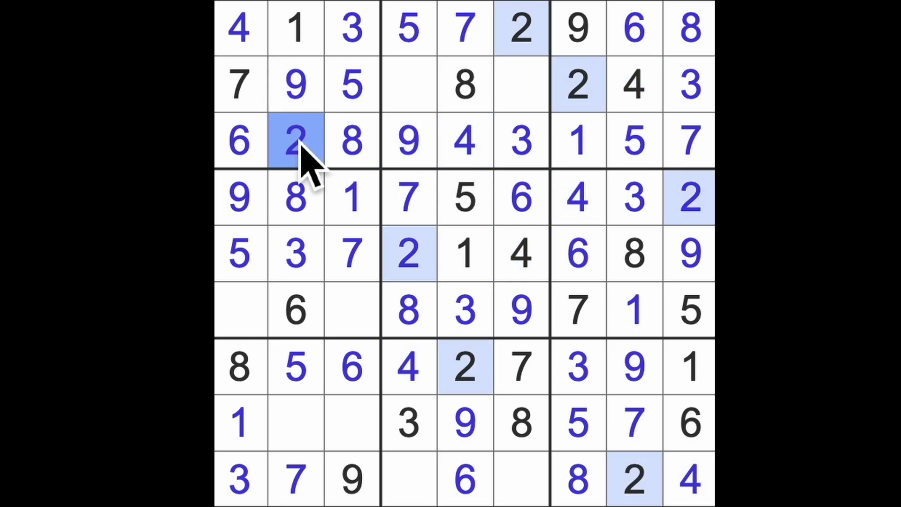
pyautogui.moveTo(295, 148); pyautogui.dragTo(303, 423)
pyautogui.click(352, 422)
pyautogui.write('2')
pyautogui.click(300, 423)
pyautogui.write('4')
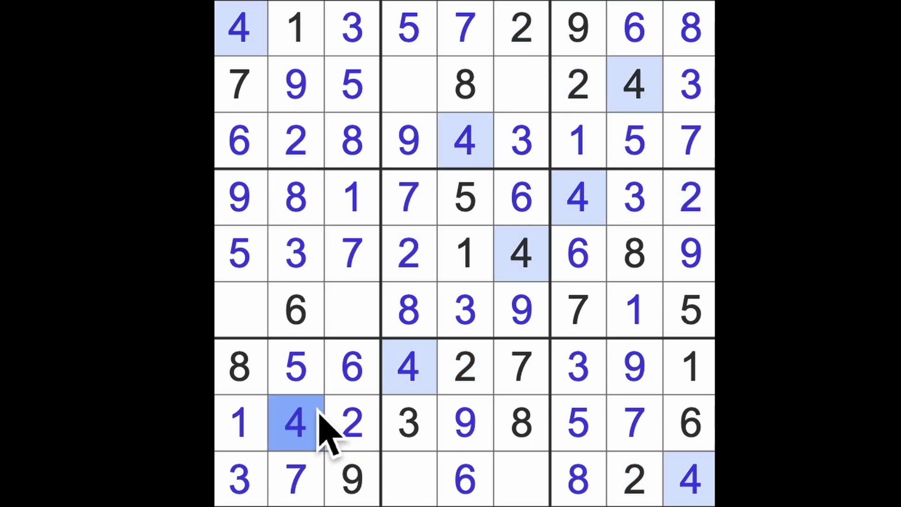
pyautogui.moveTo(240, 28); pyautogui.dragTo(239, 317)
pyautogui.click(353, 311)
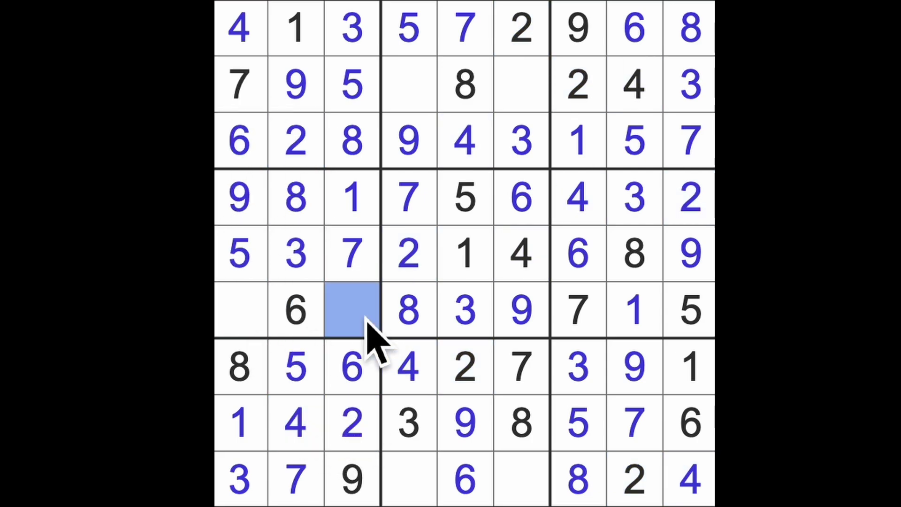
pyautogui.write('4')
pyautogui.click(243, 321)
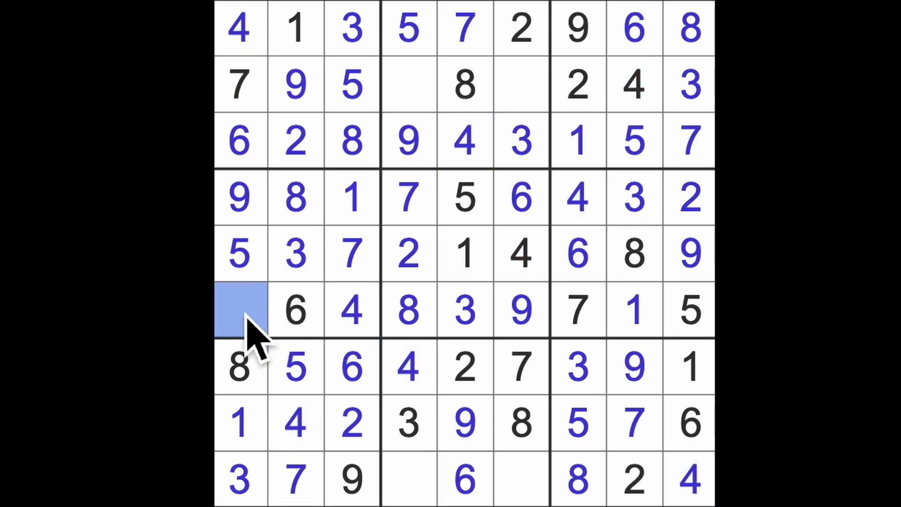
pyautogui.write('2')
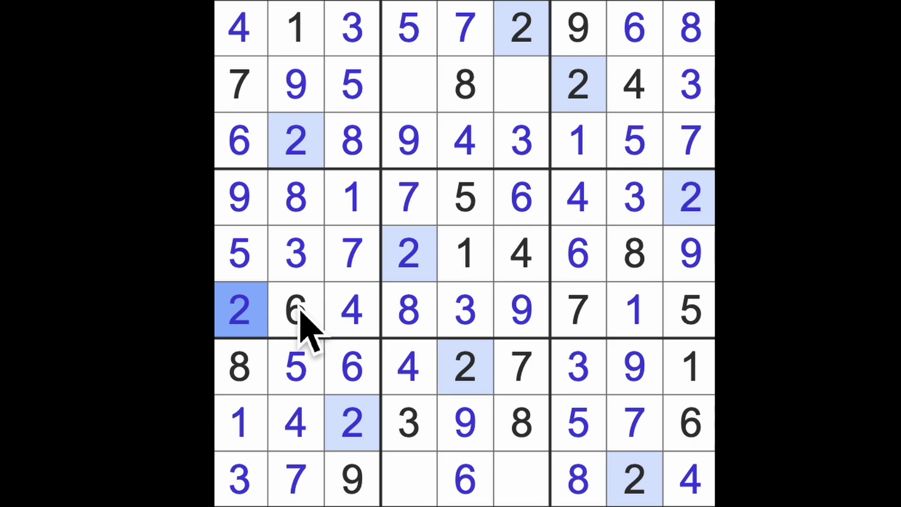
# Fill the row 9 and row 2 gaps, leaving only row 2 column 4 empty
pyautogui.moveTo(425, 43); pyautogui.dragTo(418, 472)
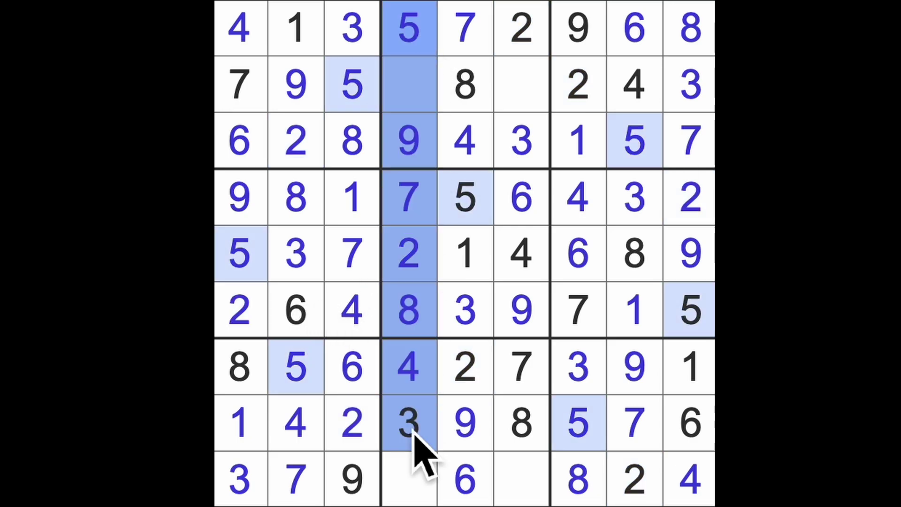
pyautogui.click(522, 479)
pyautogui.write('5')
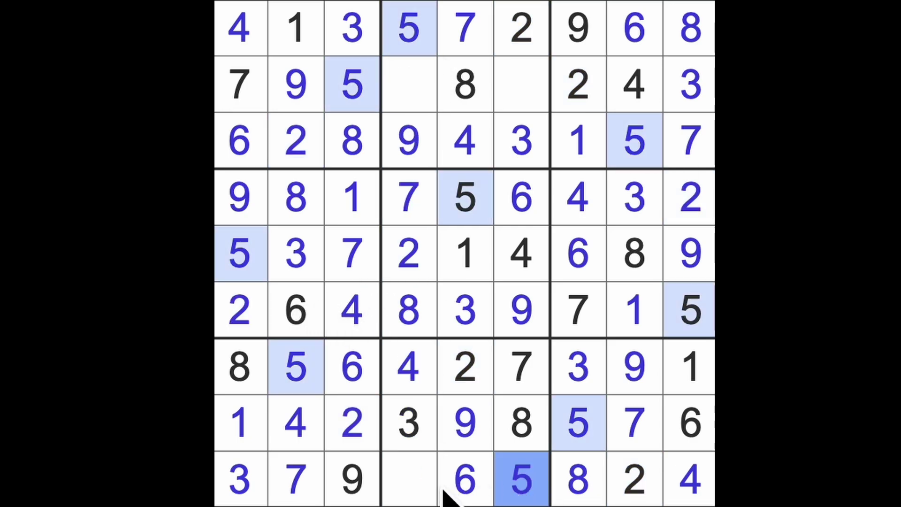
pyautogui.click(410, 479)
pyautogui.write('1')
pyautogui.moveTo(410, 422); pyautogui.dragTo(437, 92)
pyautogui.click(522, 84)
pyautogui.write('1')
pyautogui.click(413, 88)
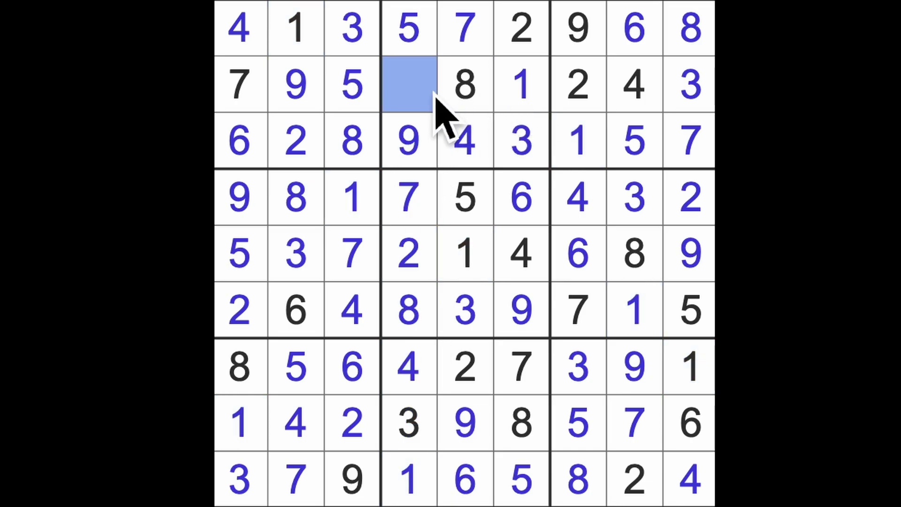
pyautogui.write('6')
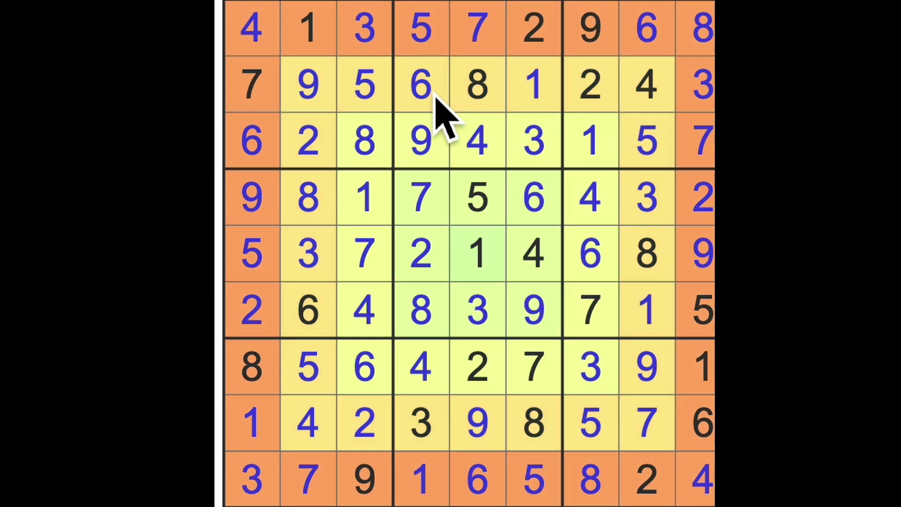